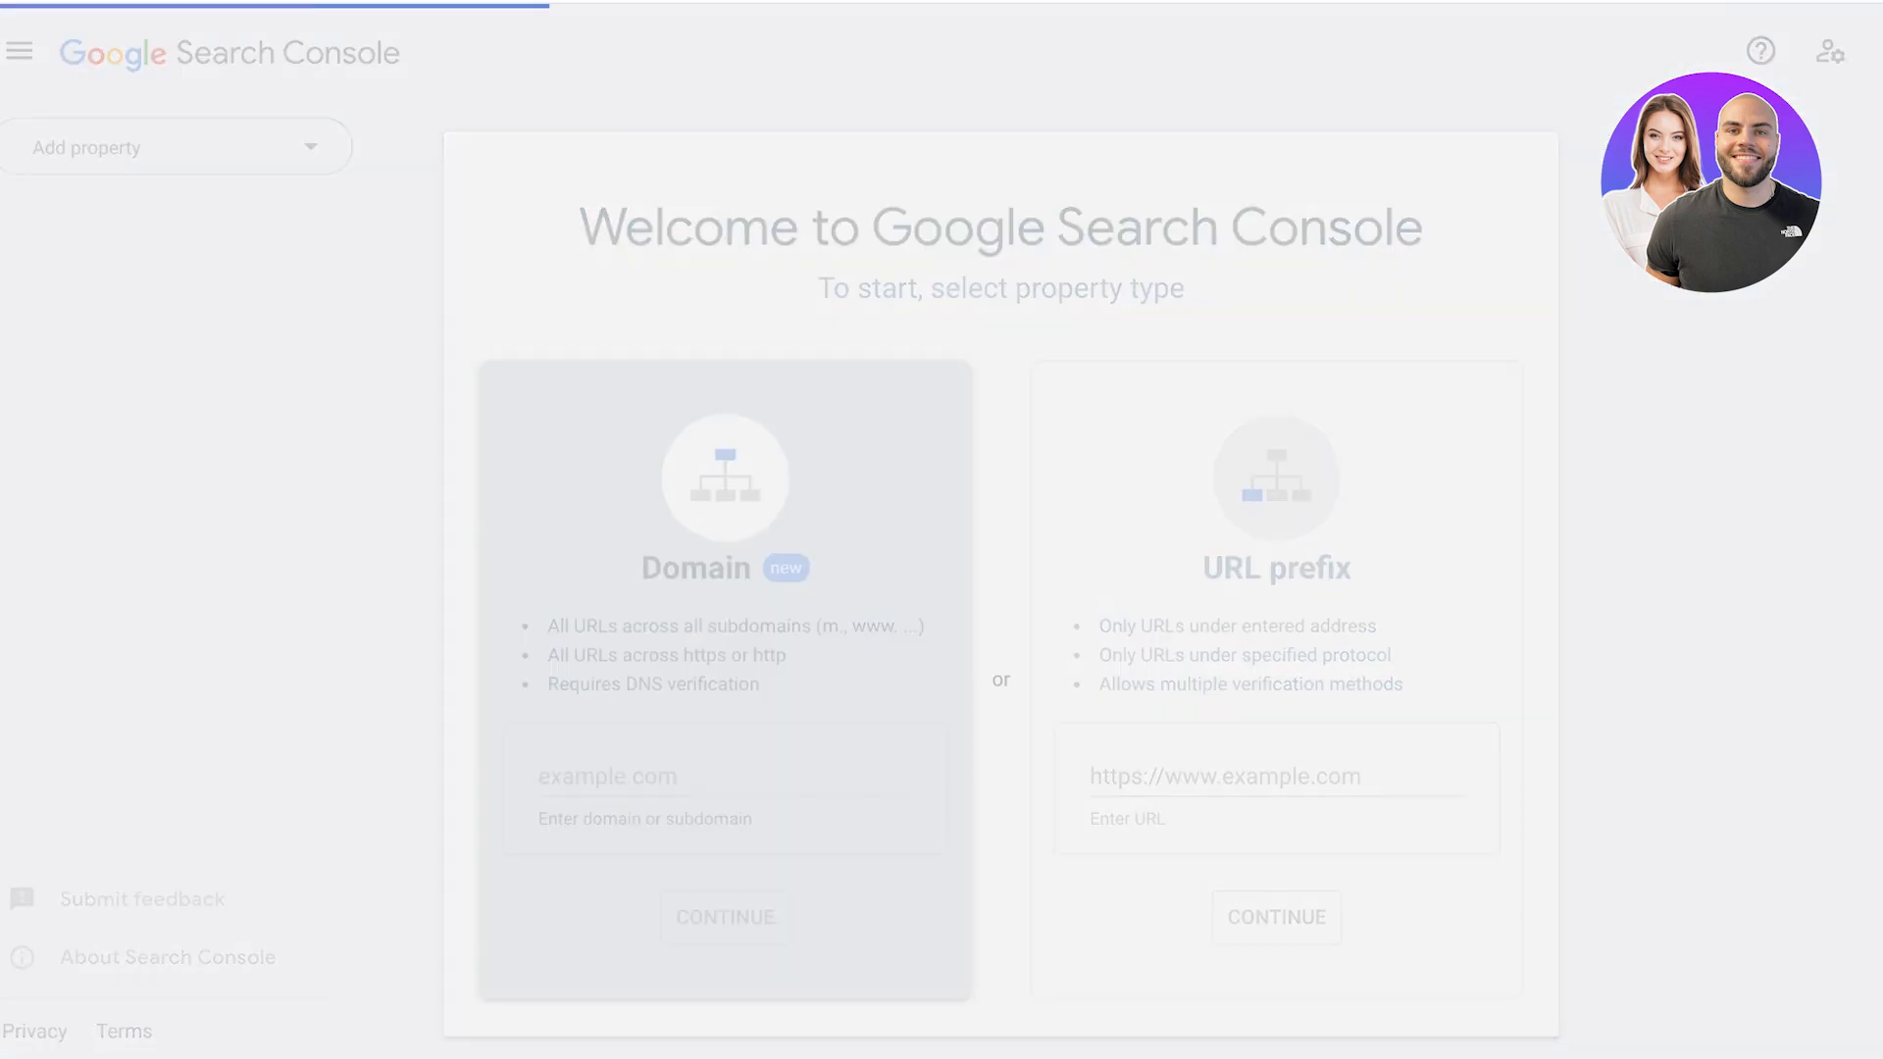
Compare the Domain and URL prefix property types and select URL prefix.
click(715, 776)
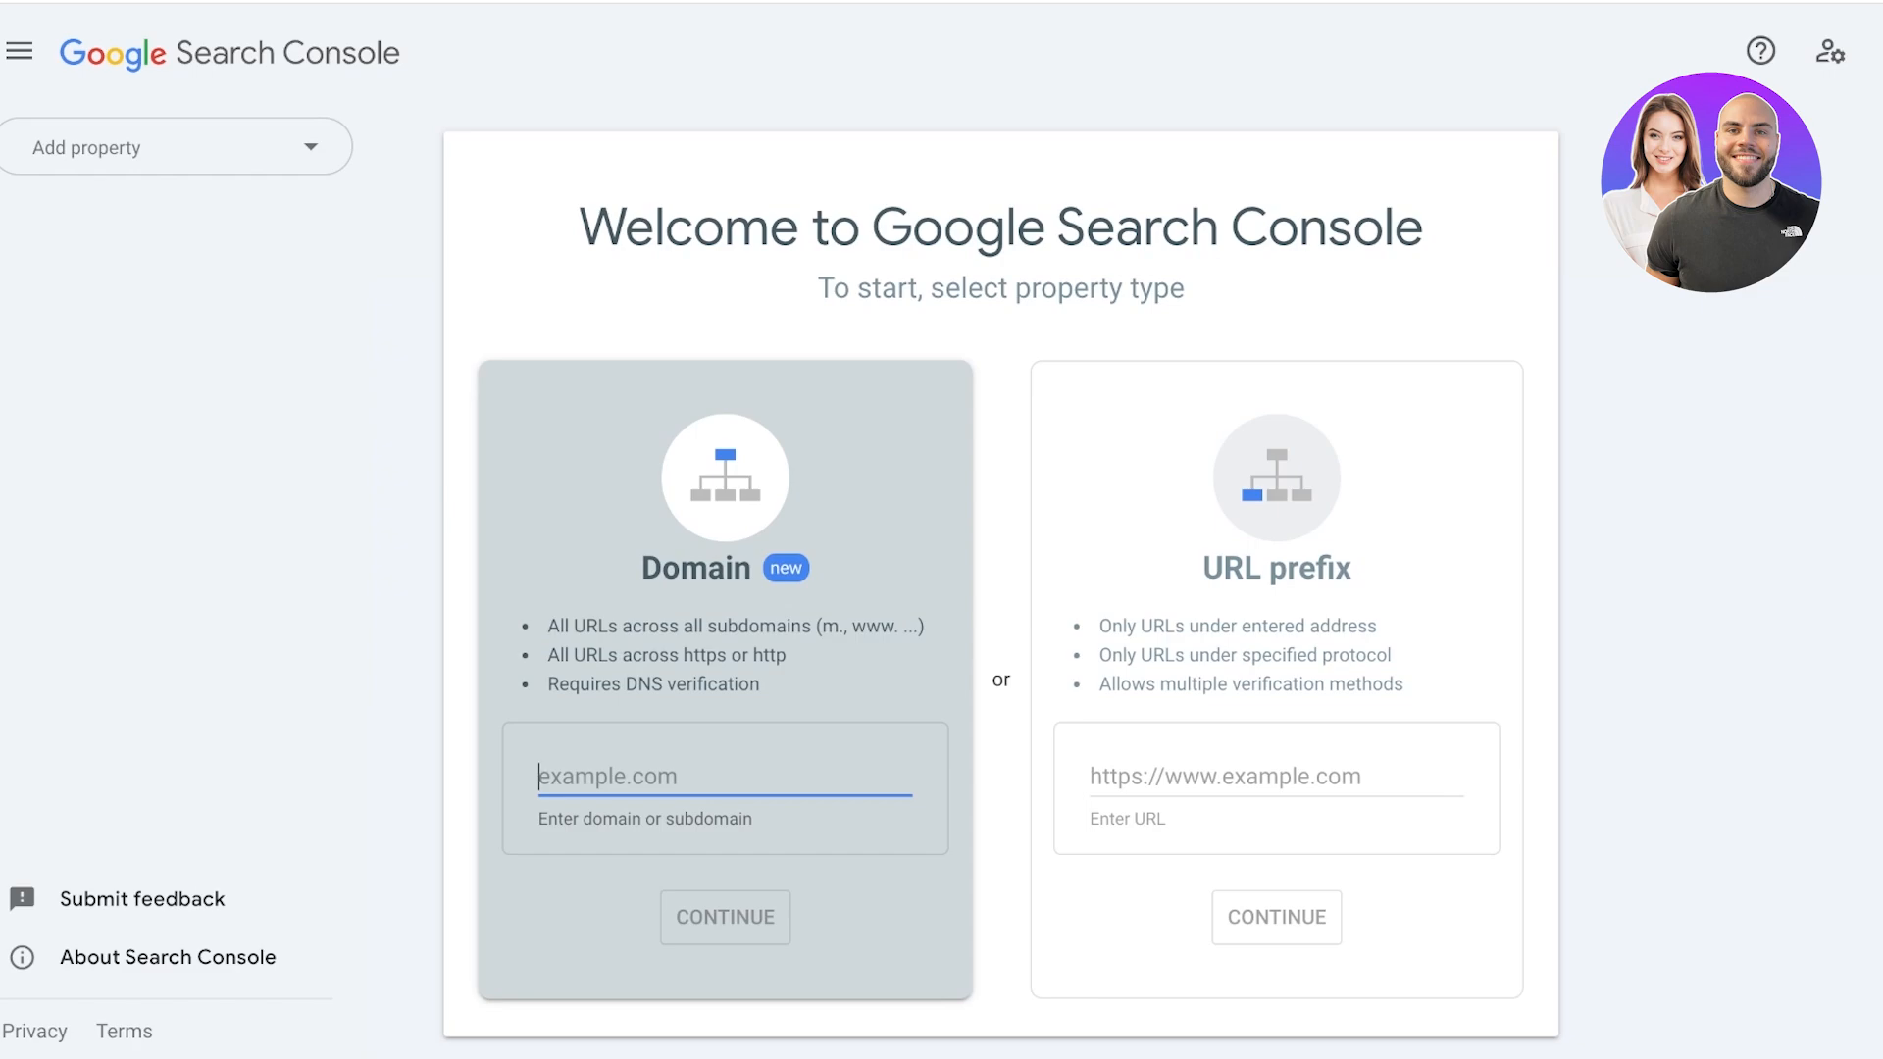
click(1277, 655)
scroll(1276, 655, down, 1)
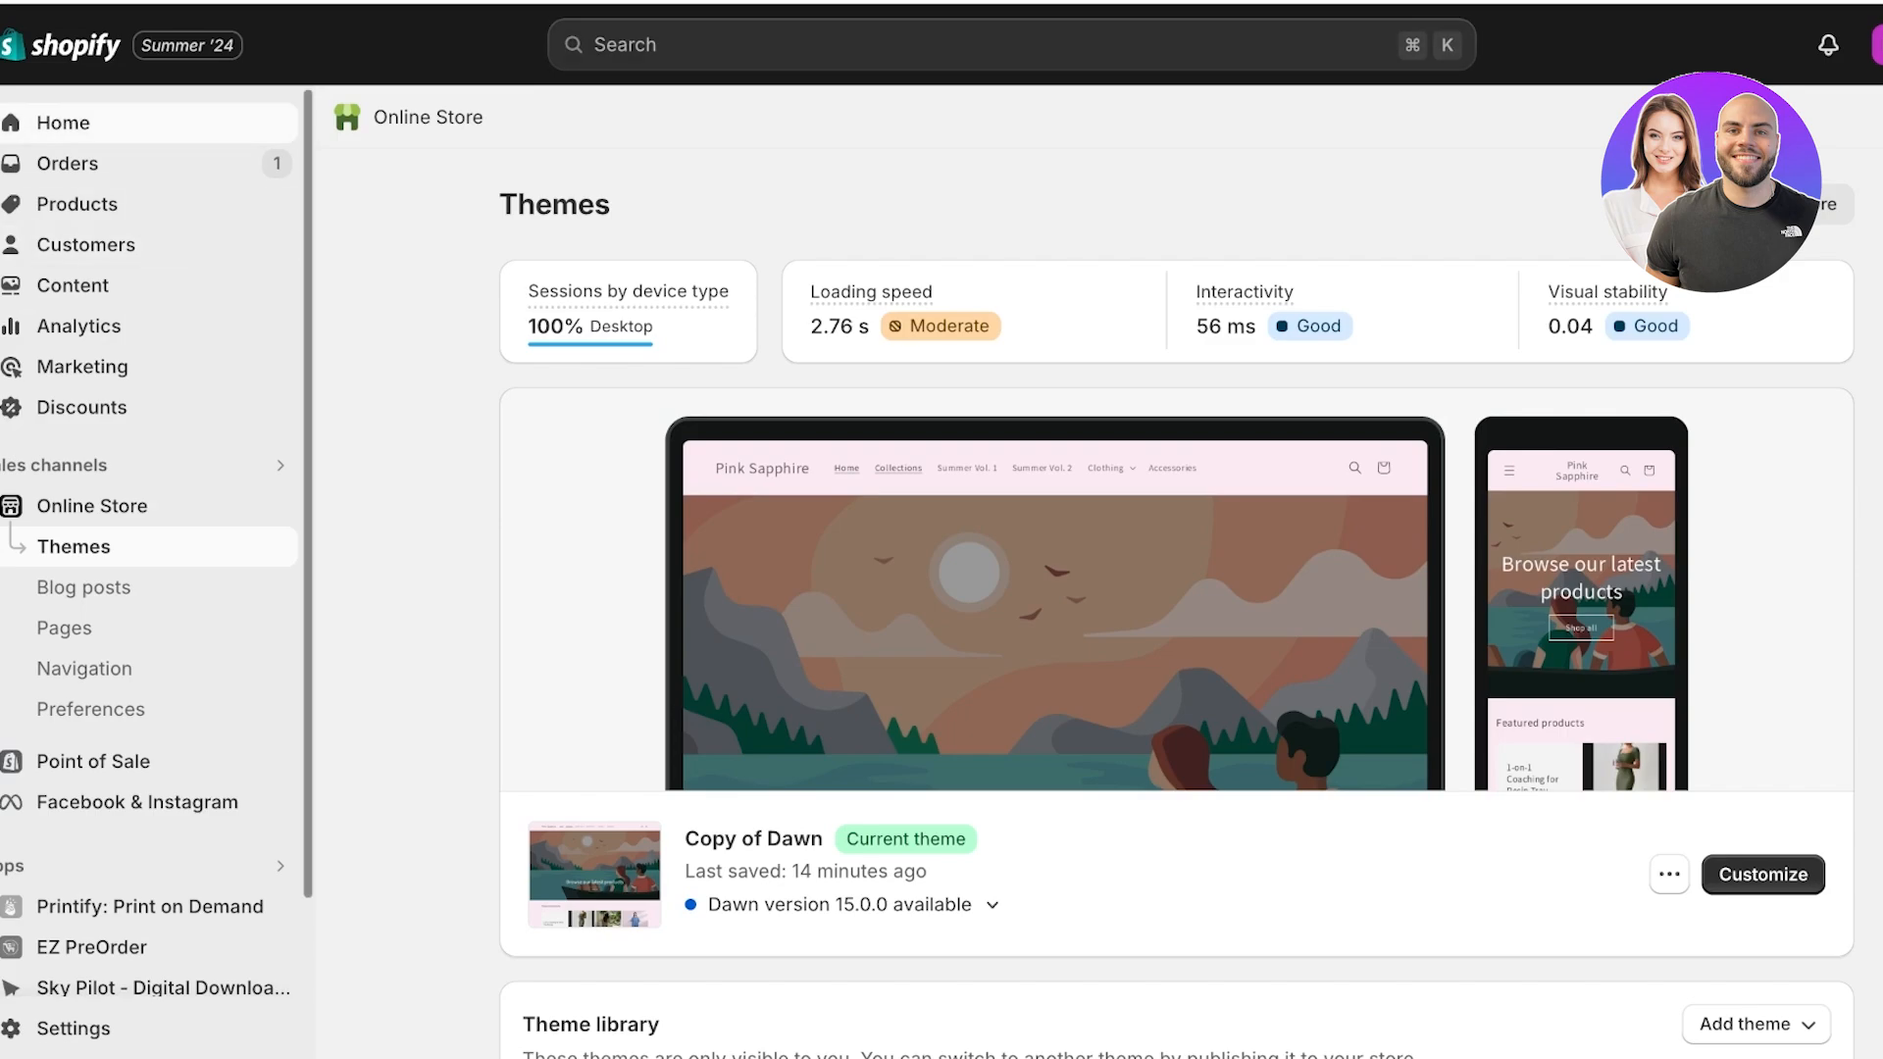
Switch to the Shopify admin and open the live online store from its Themes page to get the store URL.
click(63, 123)
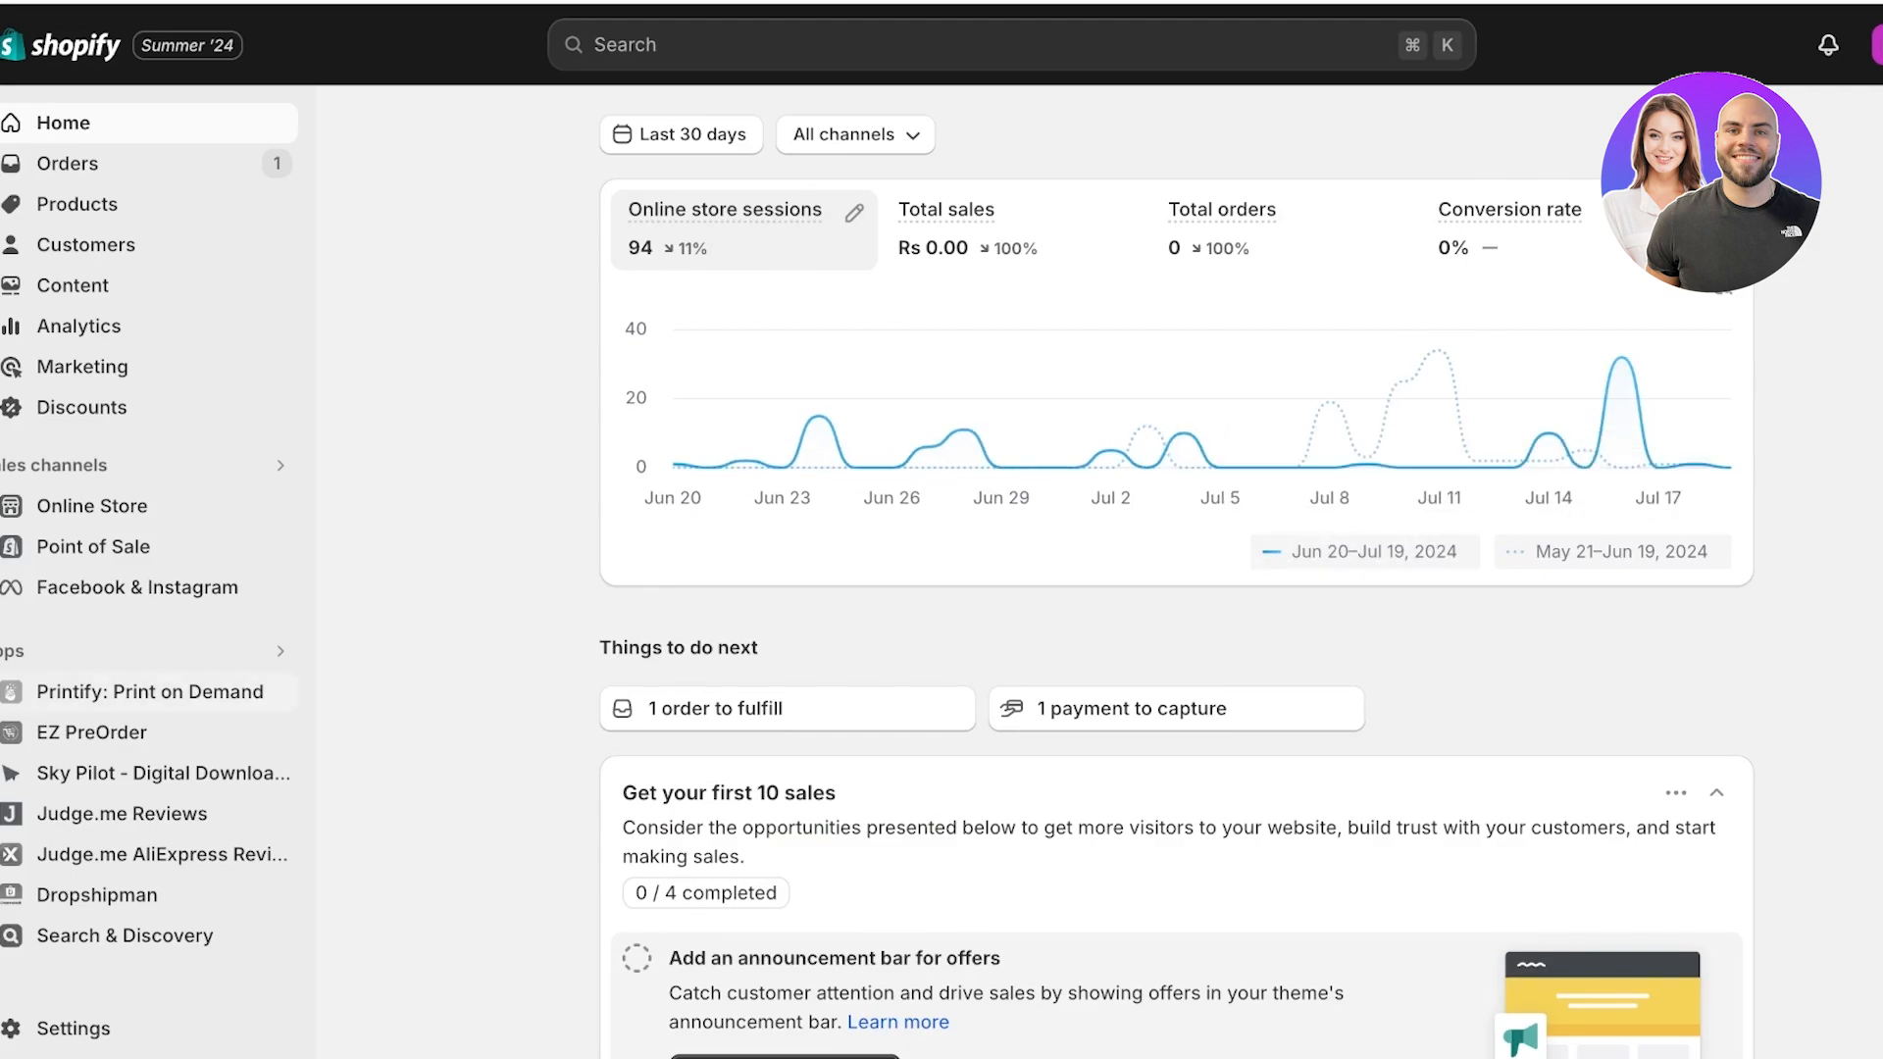
click(92, 506)
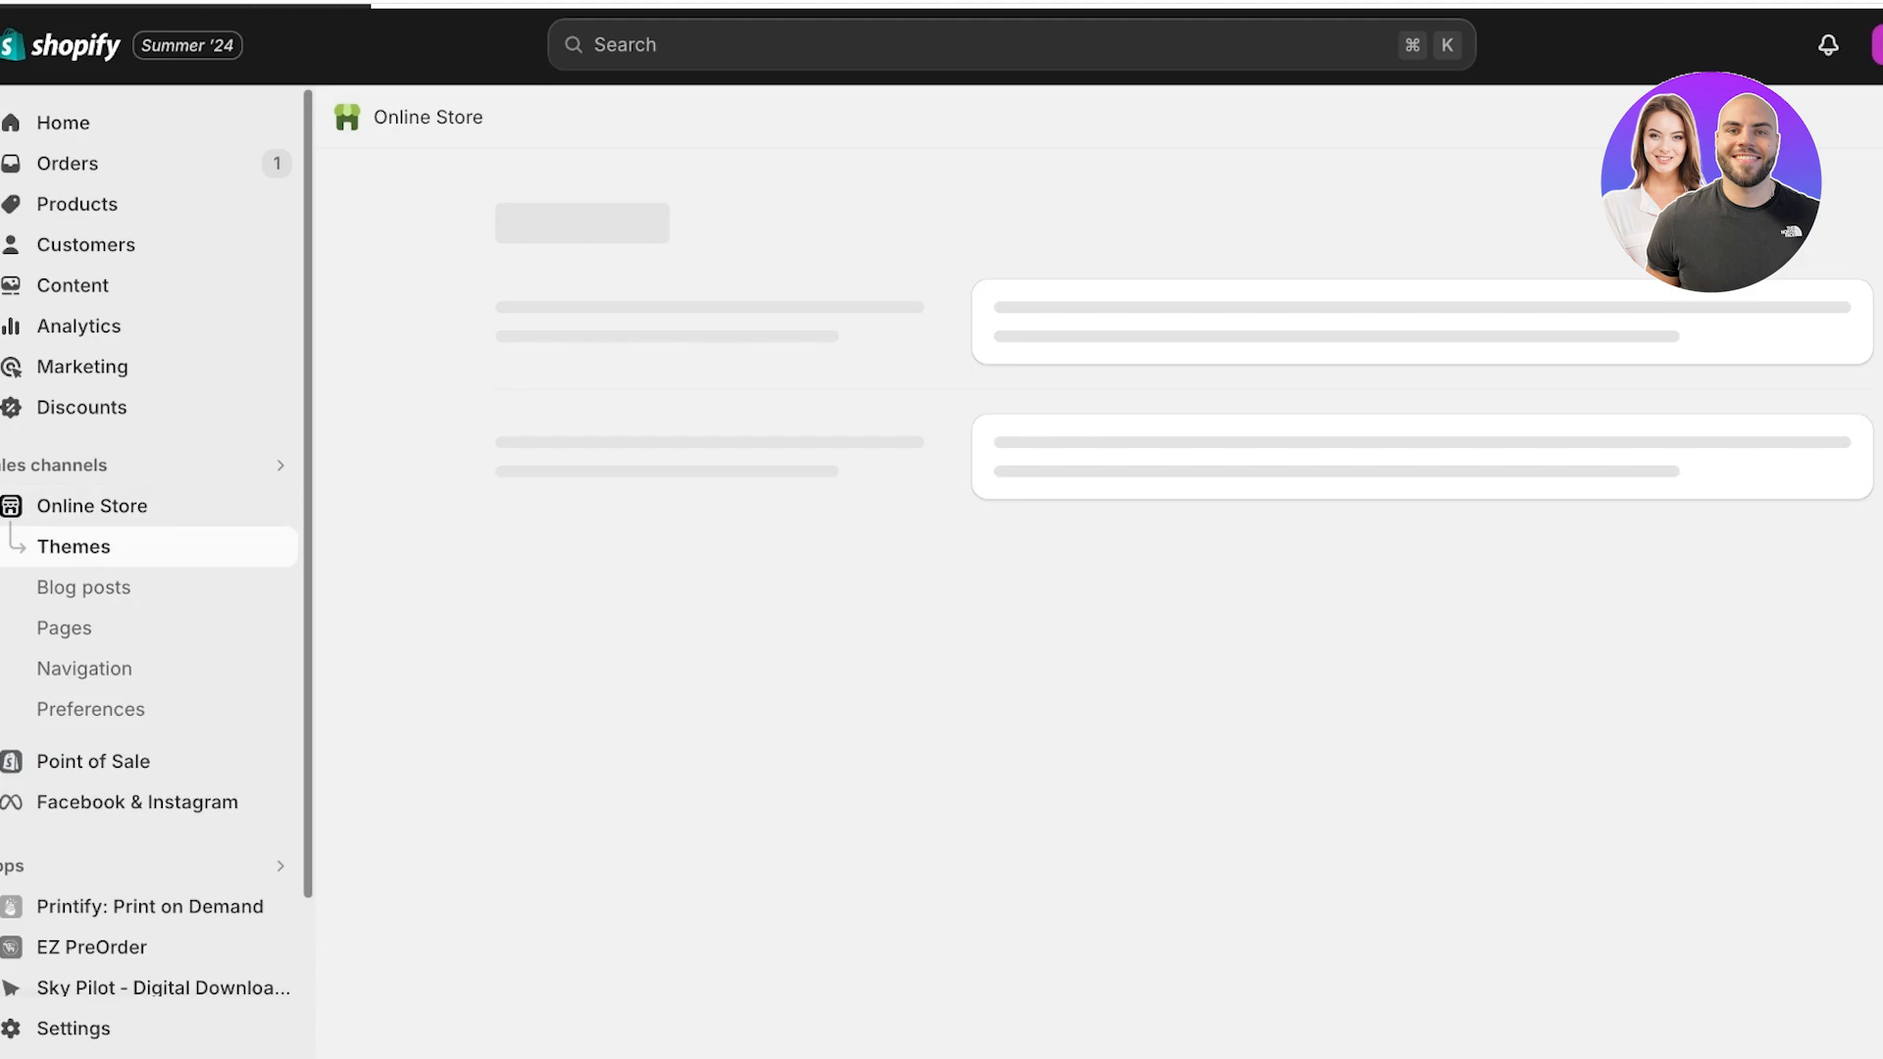
scroll(1177, 569, down, 2)
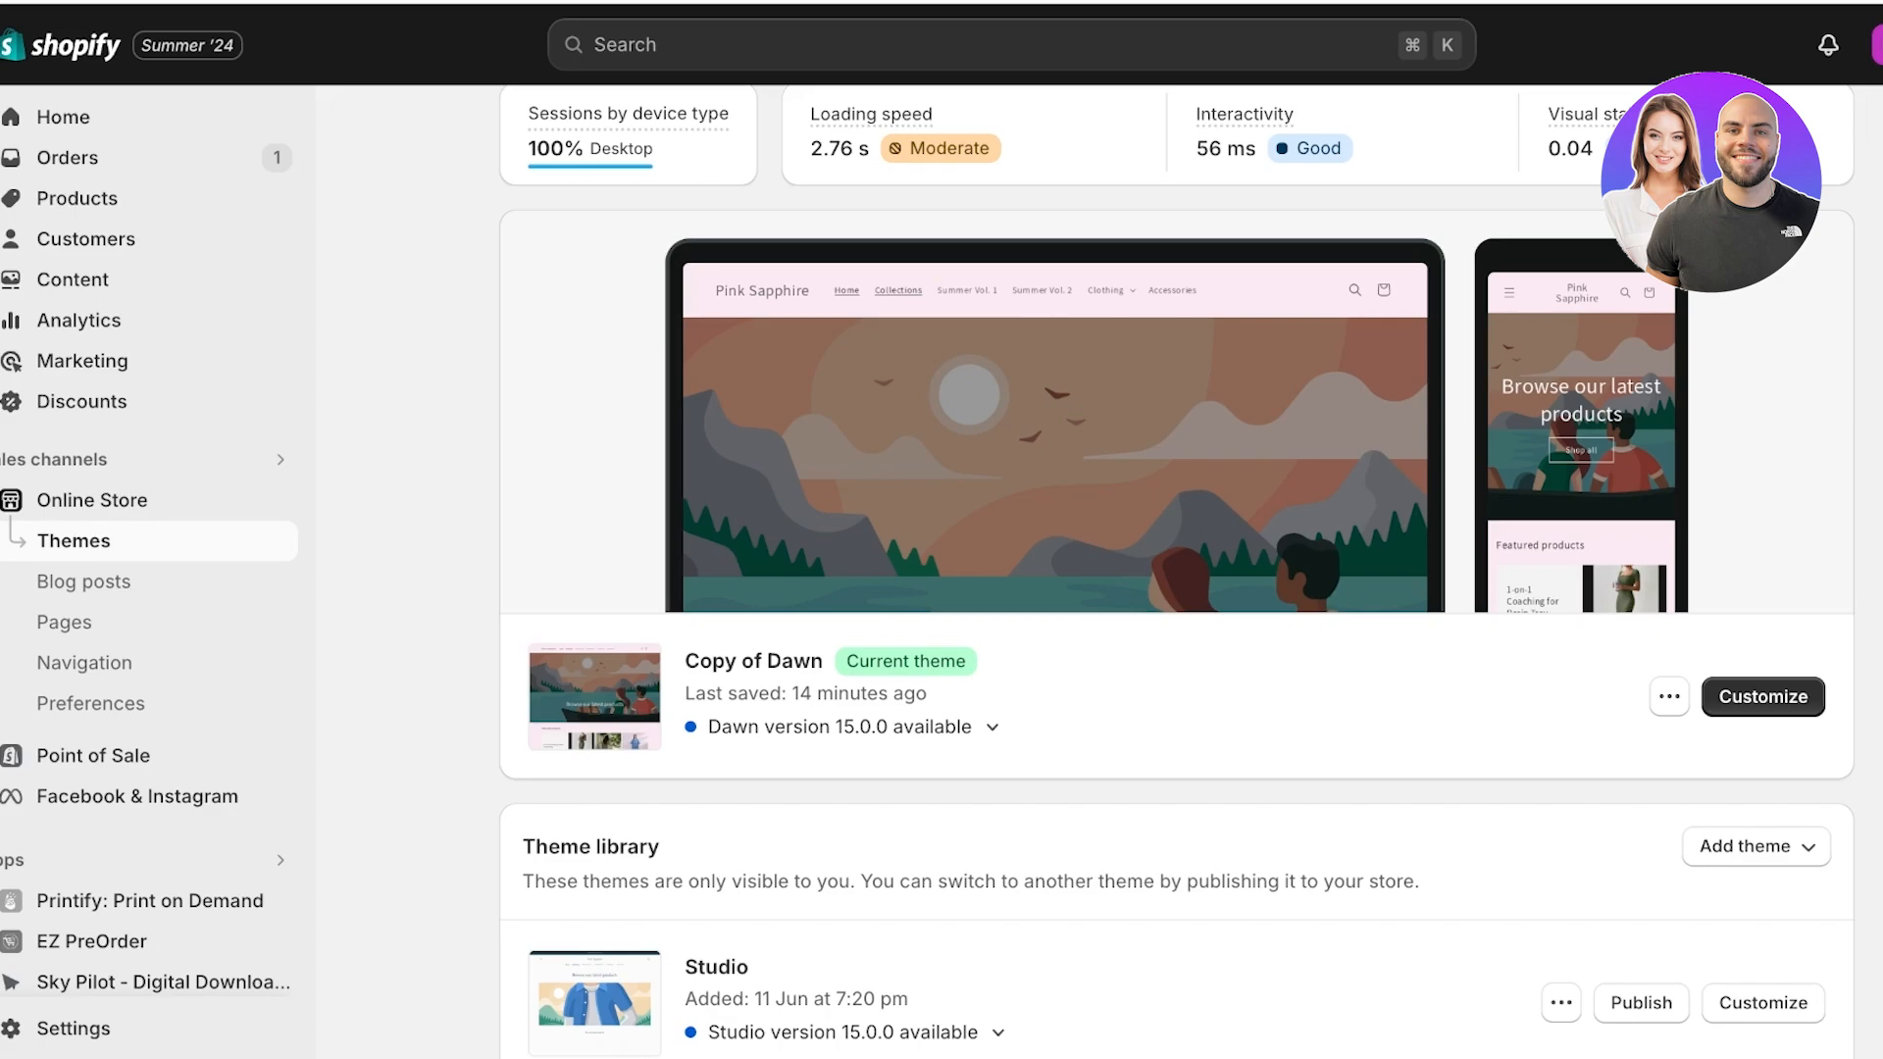
scroll(1176, 569, up, 3)
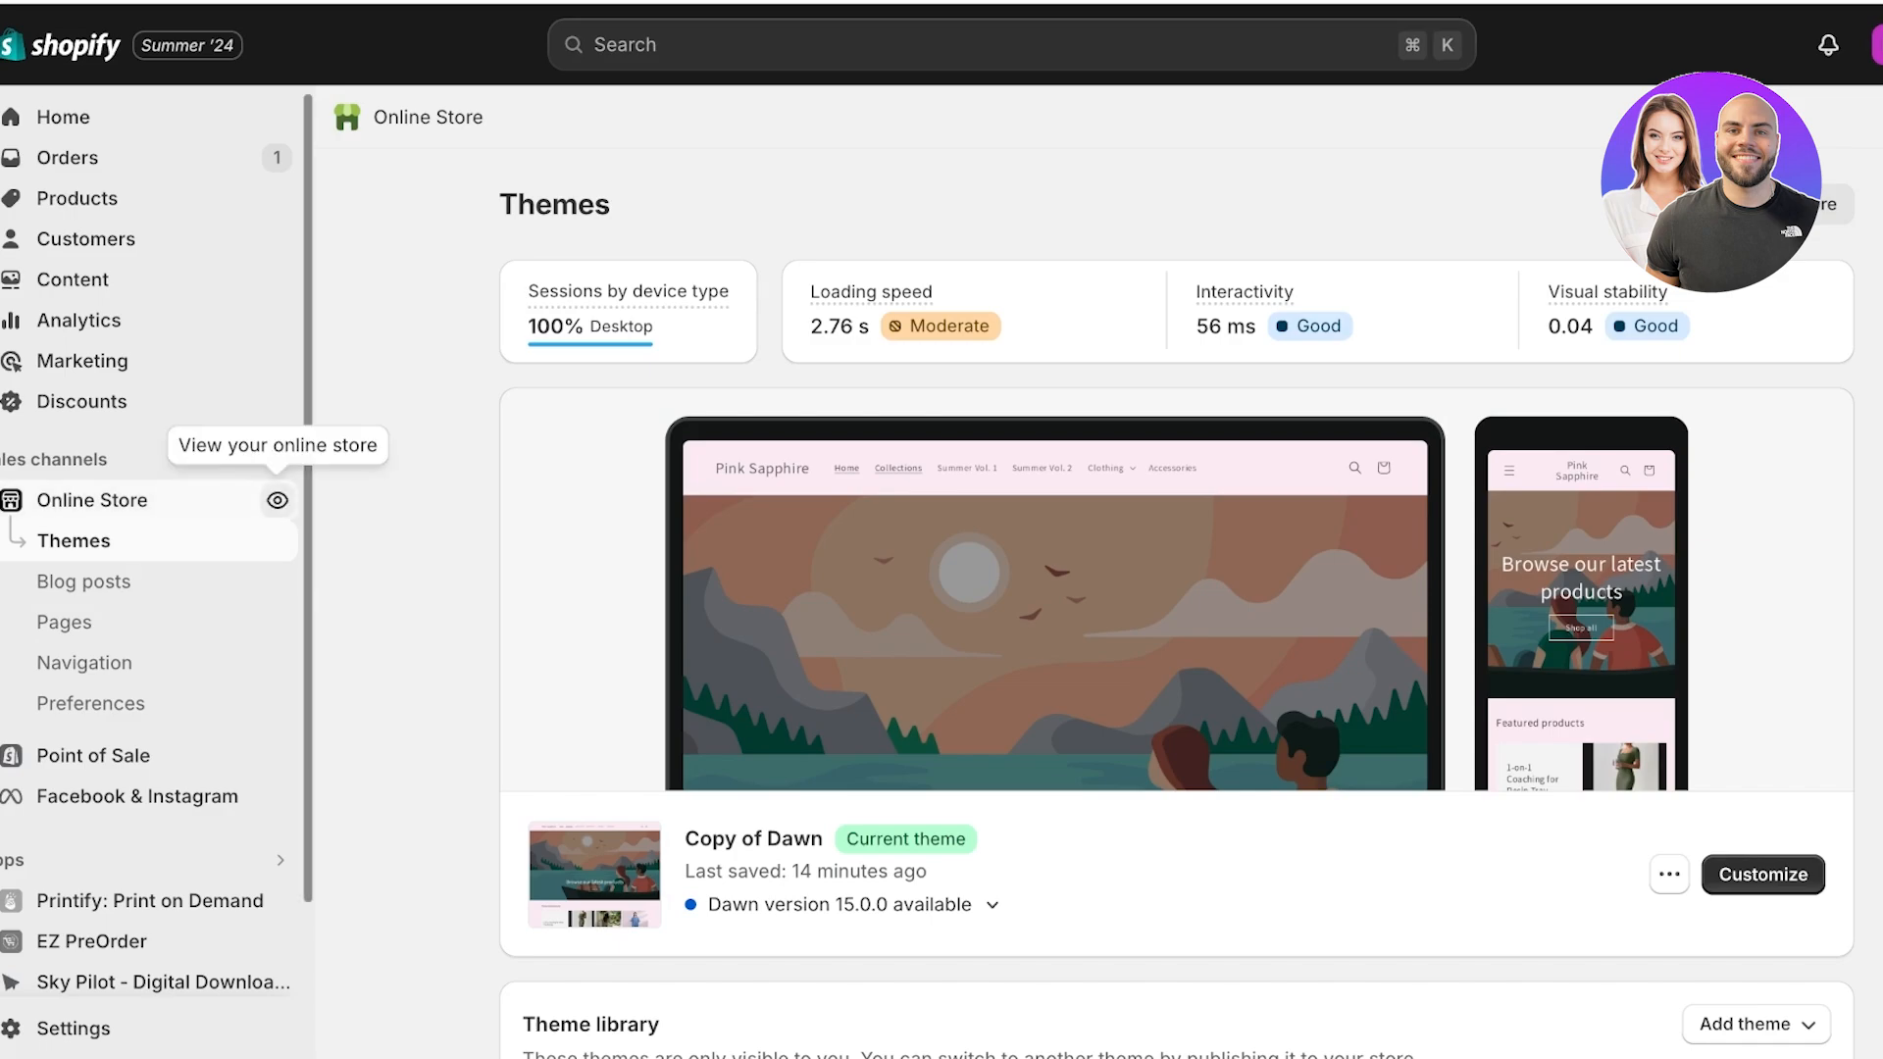
click(276, 501)
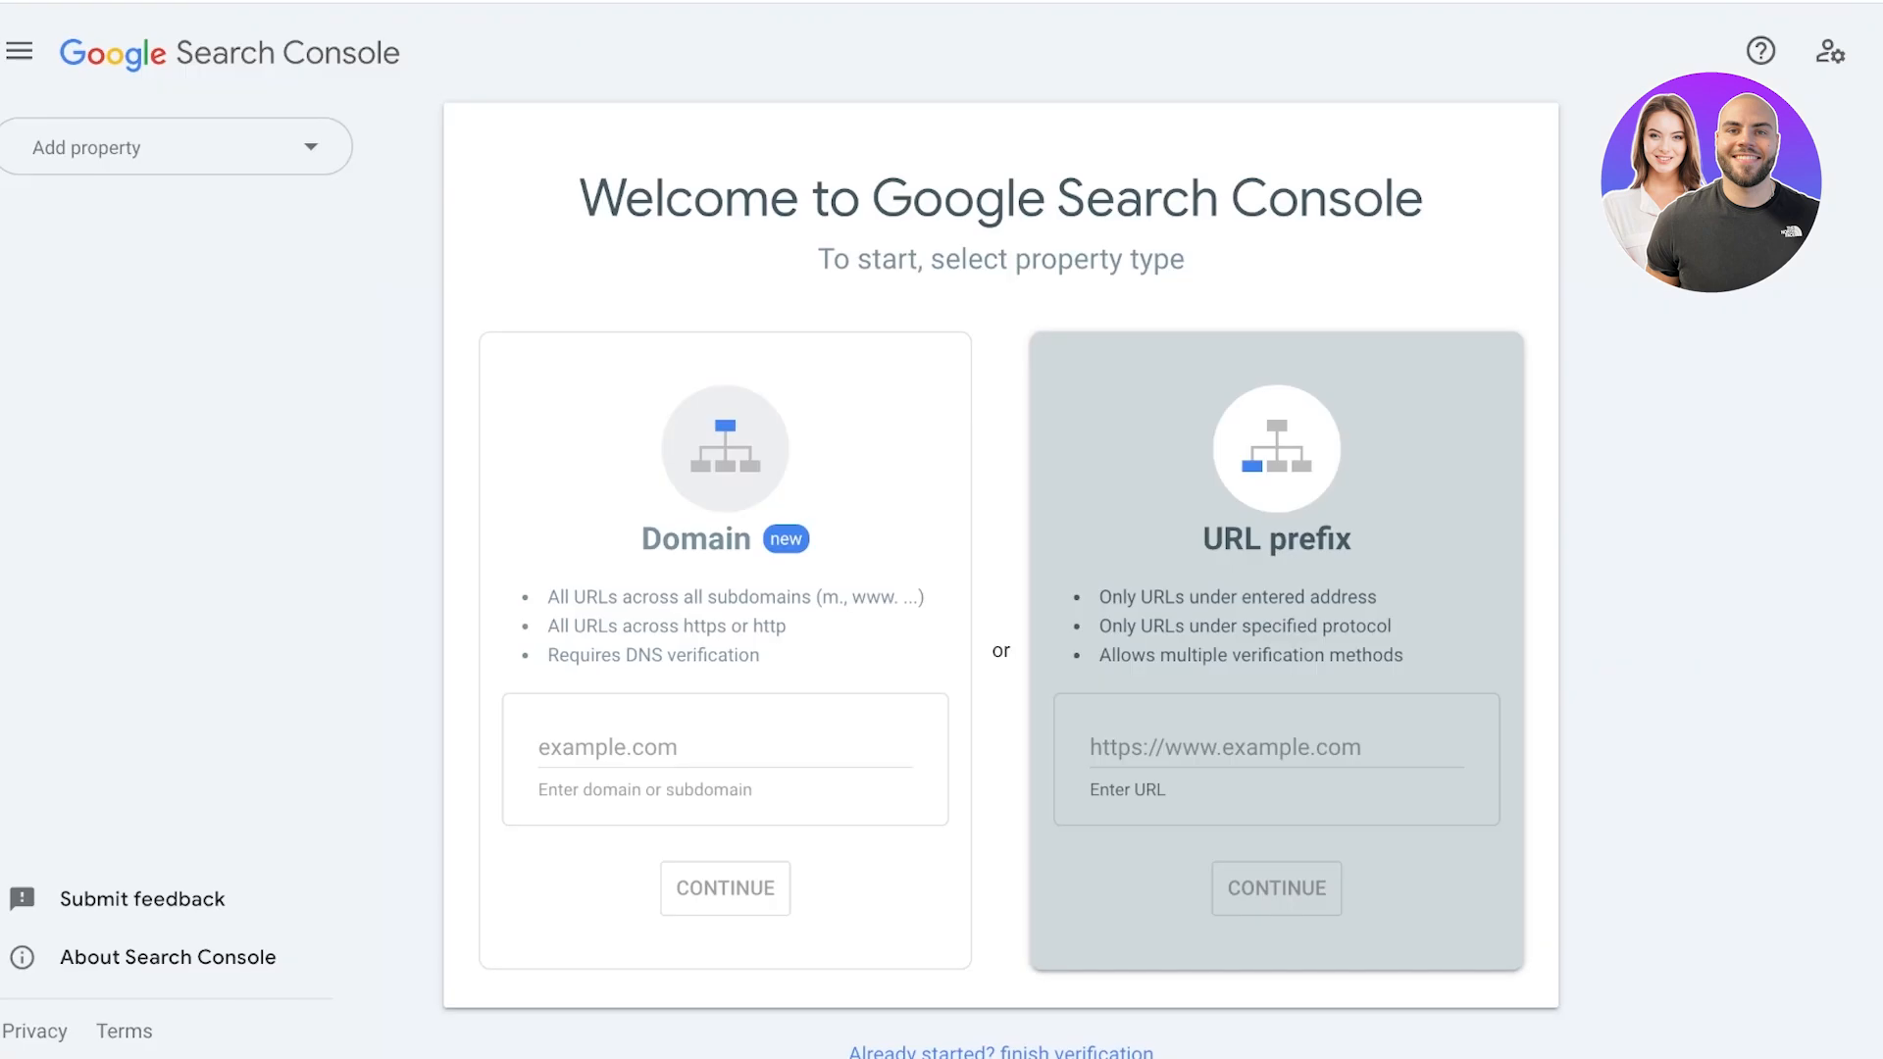
click(177, 147)
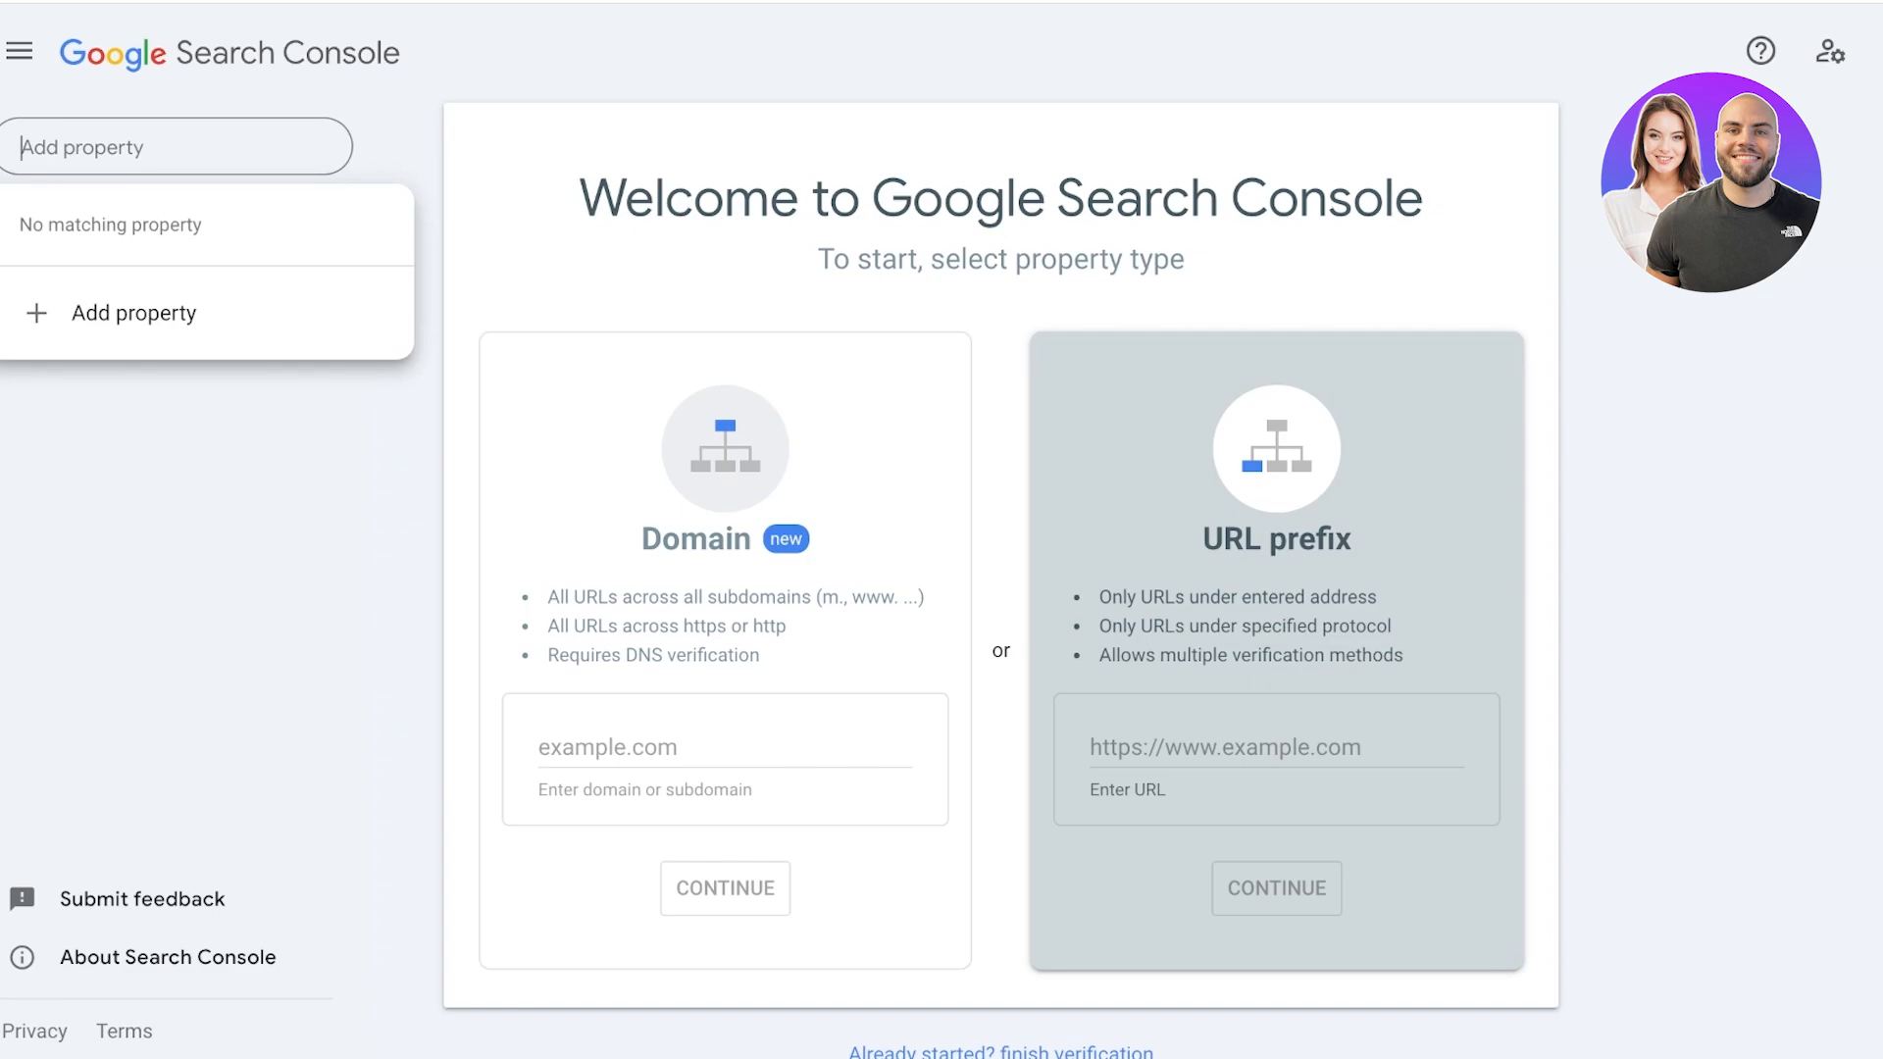
click(134, 313)
click(1511, 939)
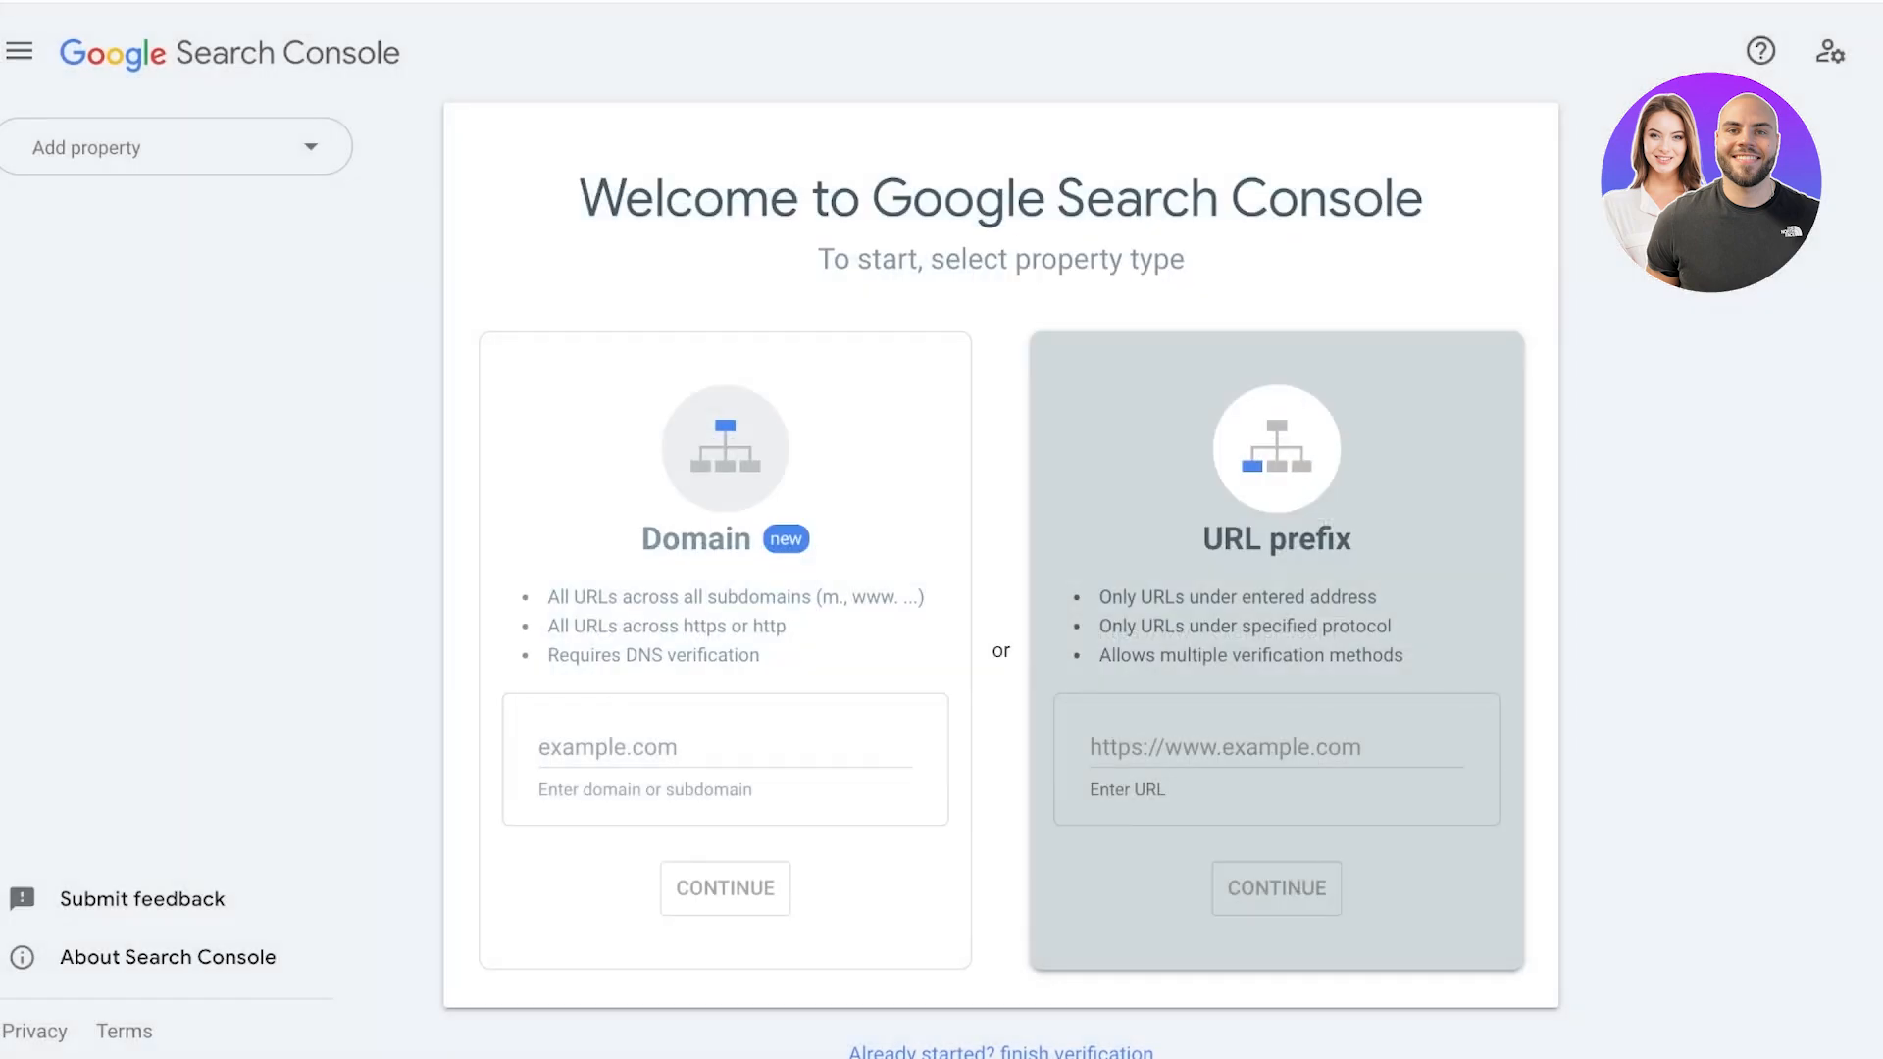
click(1198, 747)
text(https://81b46d-17.myshopify.com/)
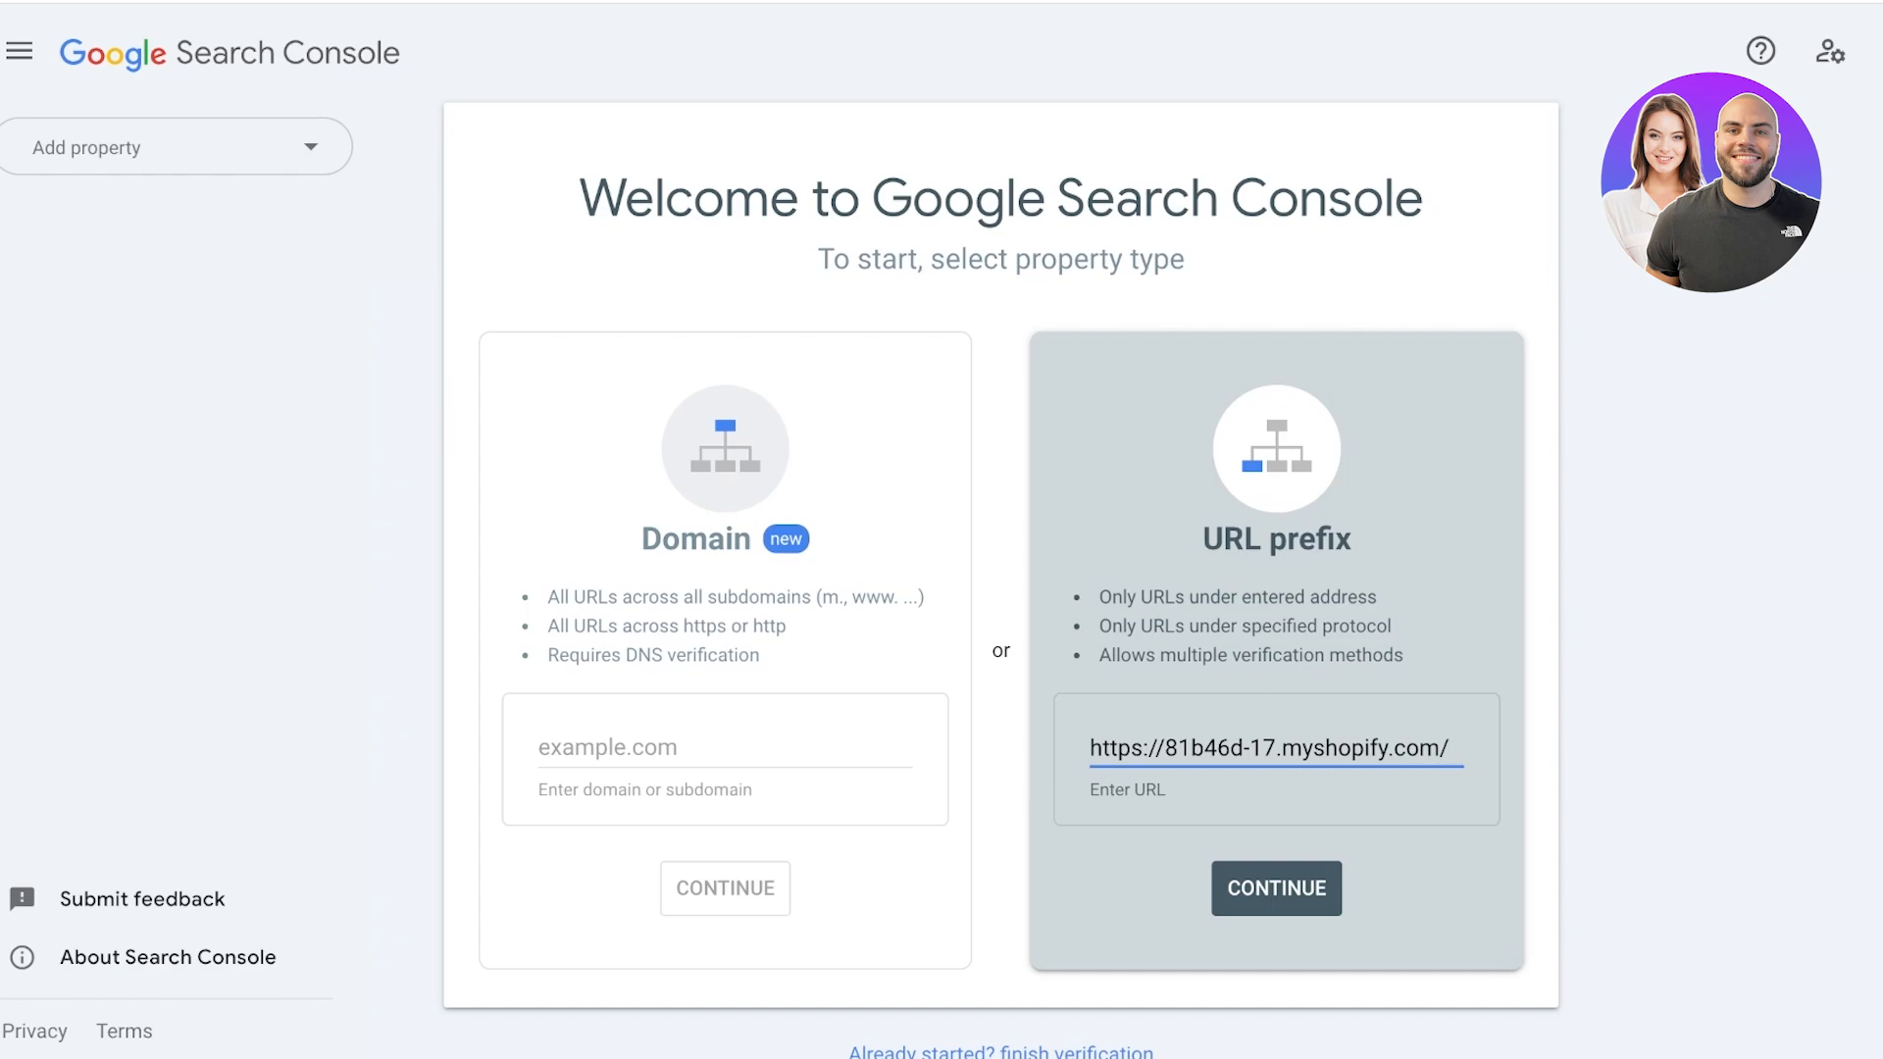
key(Return)
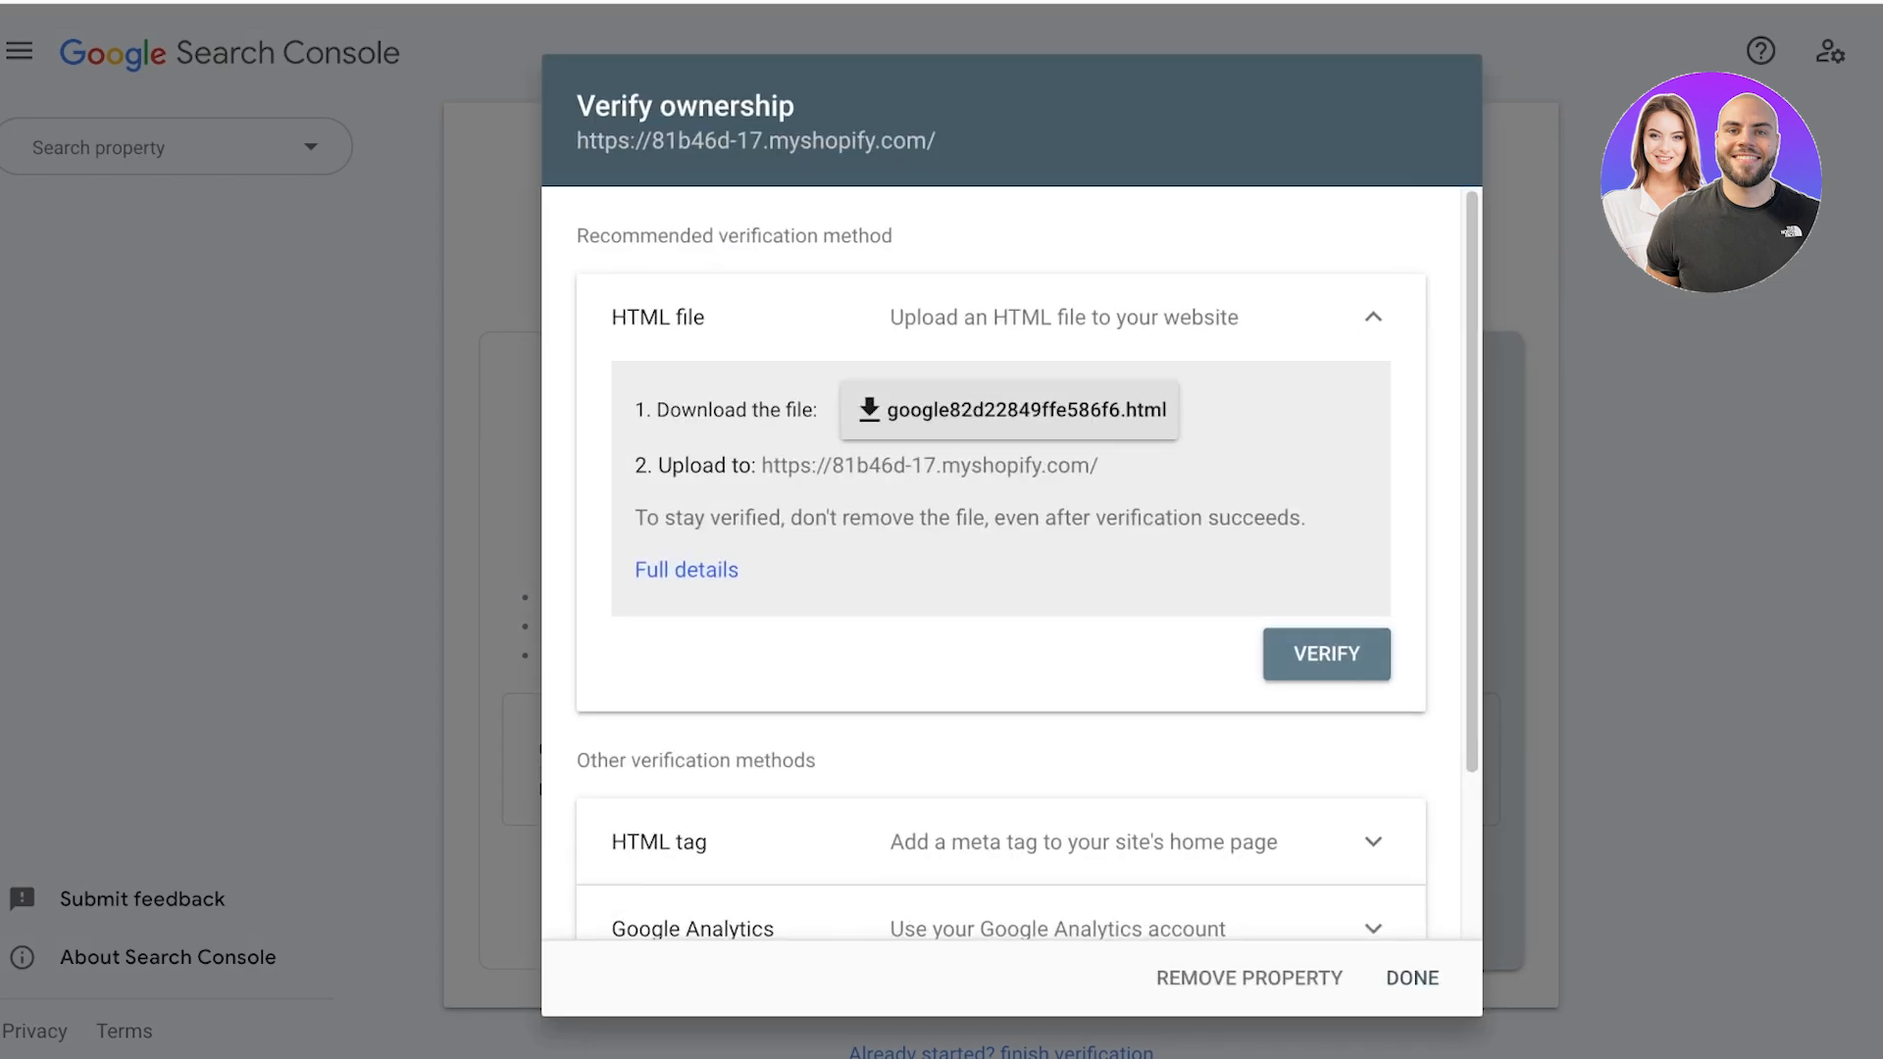
Examine the Google Analytics, Google Tag Manager, Domain name provider and HTML tag verification methods.
scroll(1010, 564, down, 2)
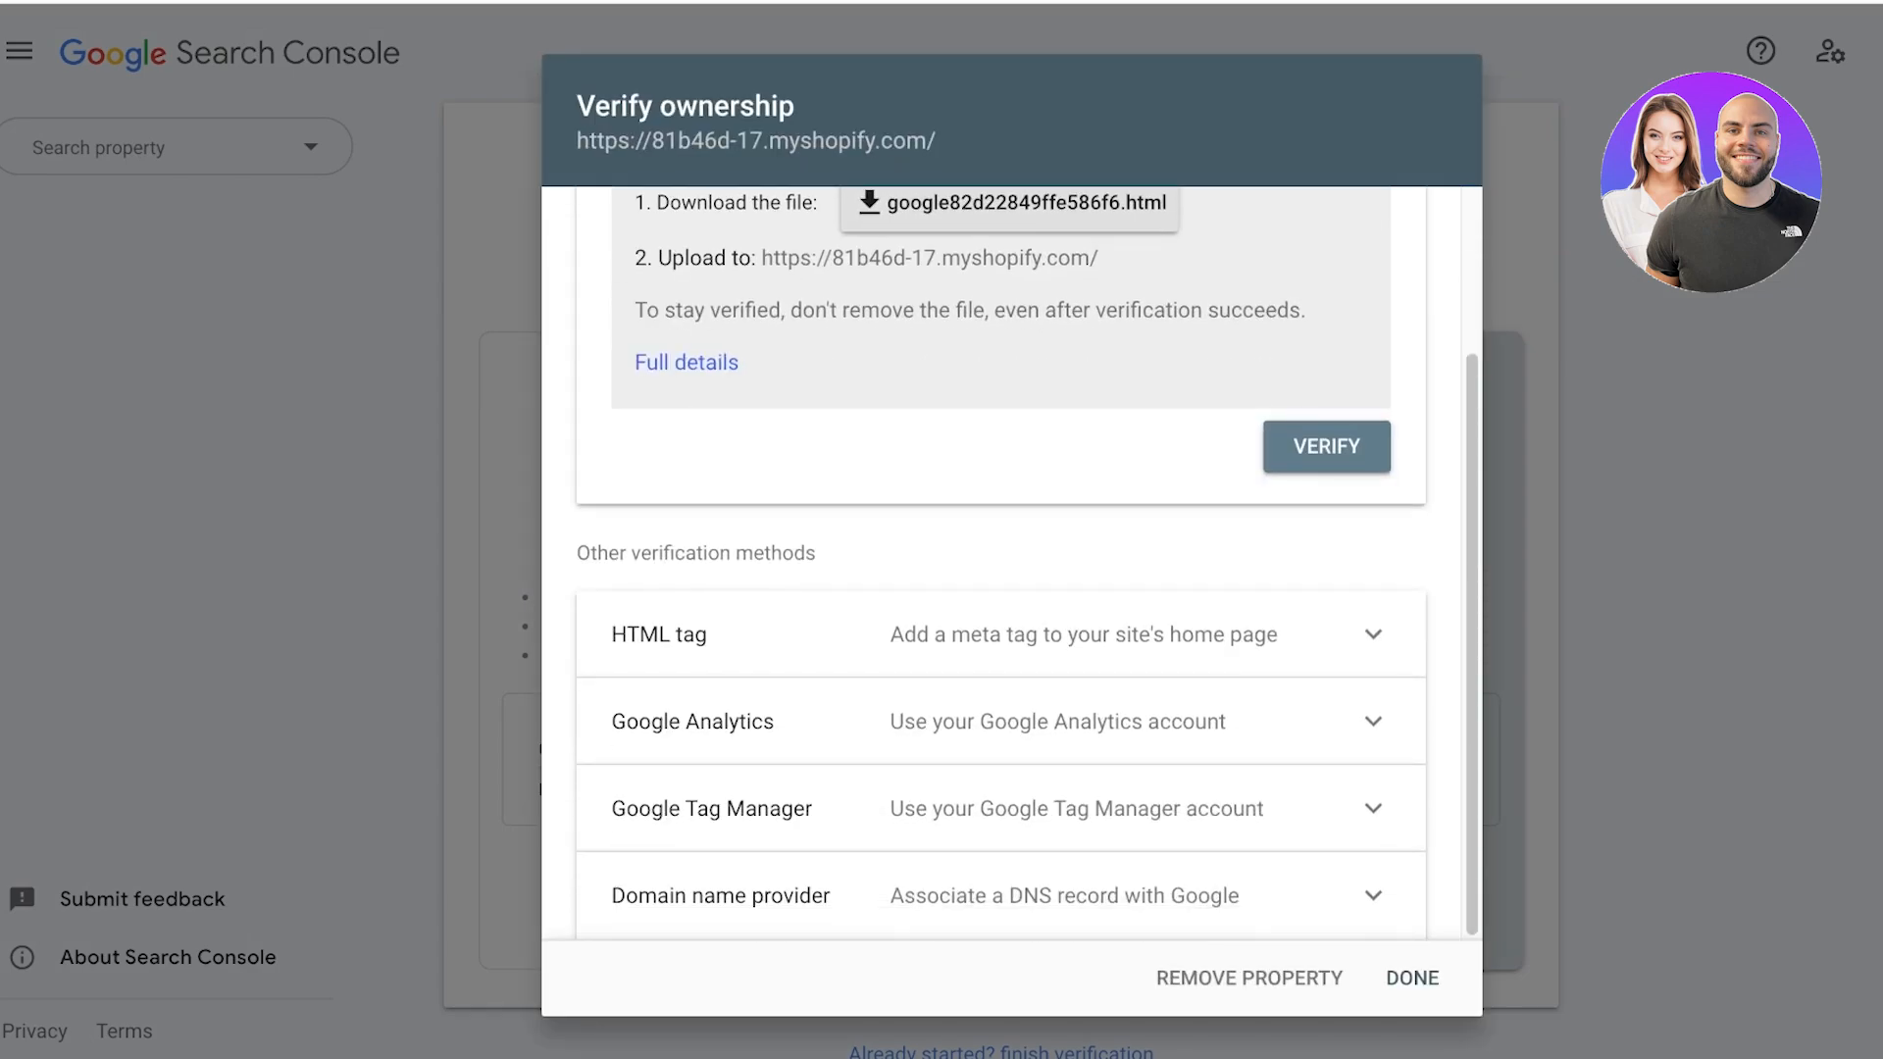
scroll(1010, 564, up, 2)
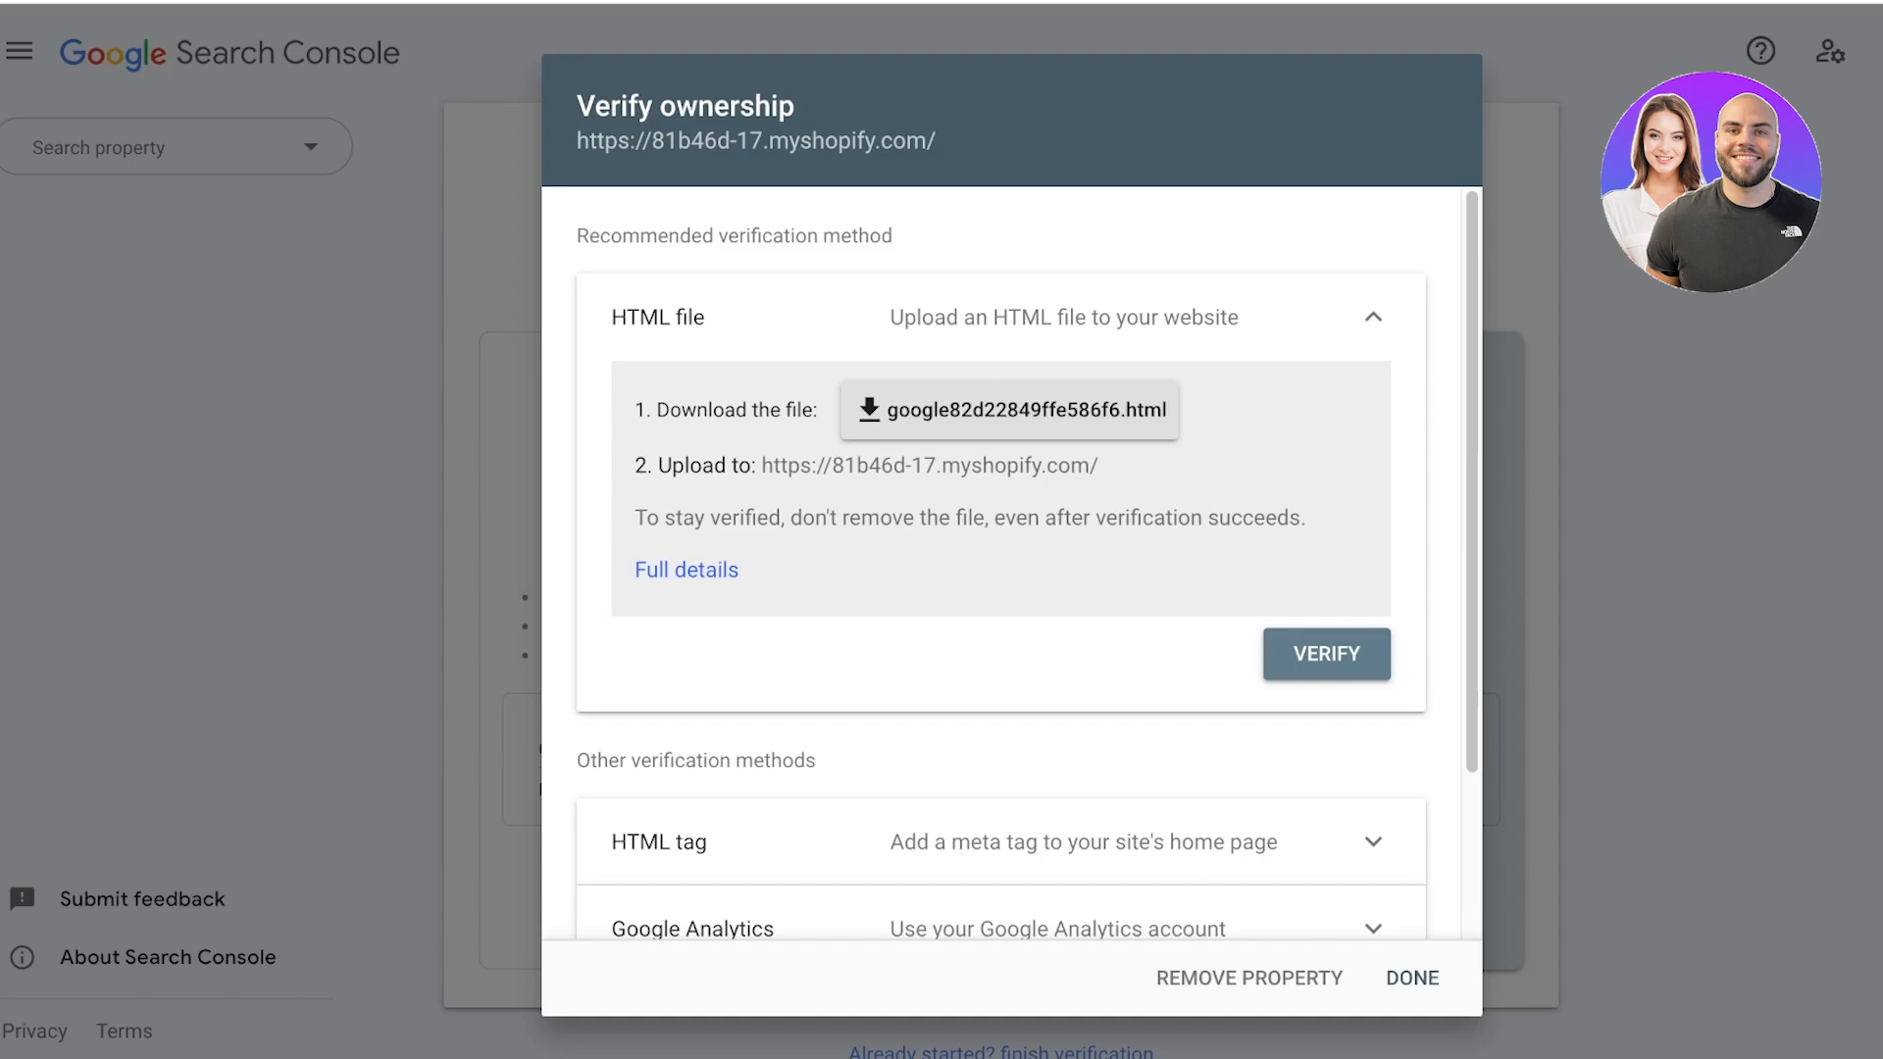
scroll(1000, 564, down, 2)
click(1373, 721)
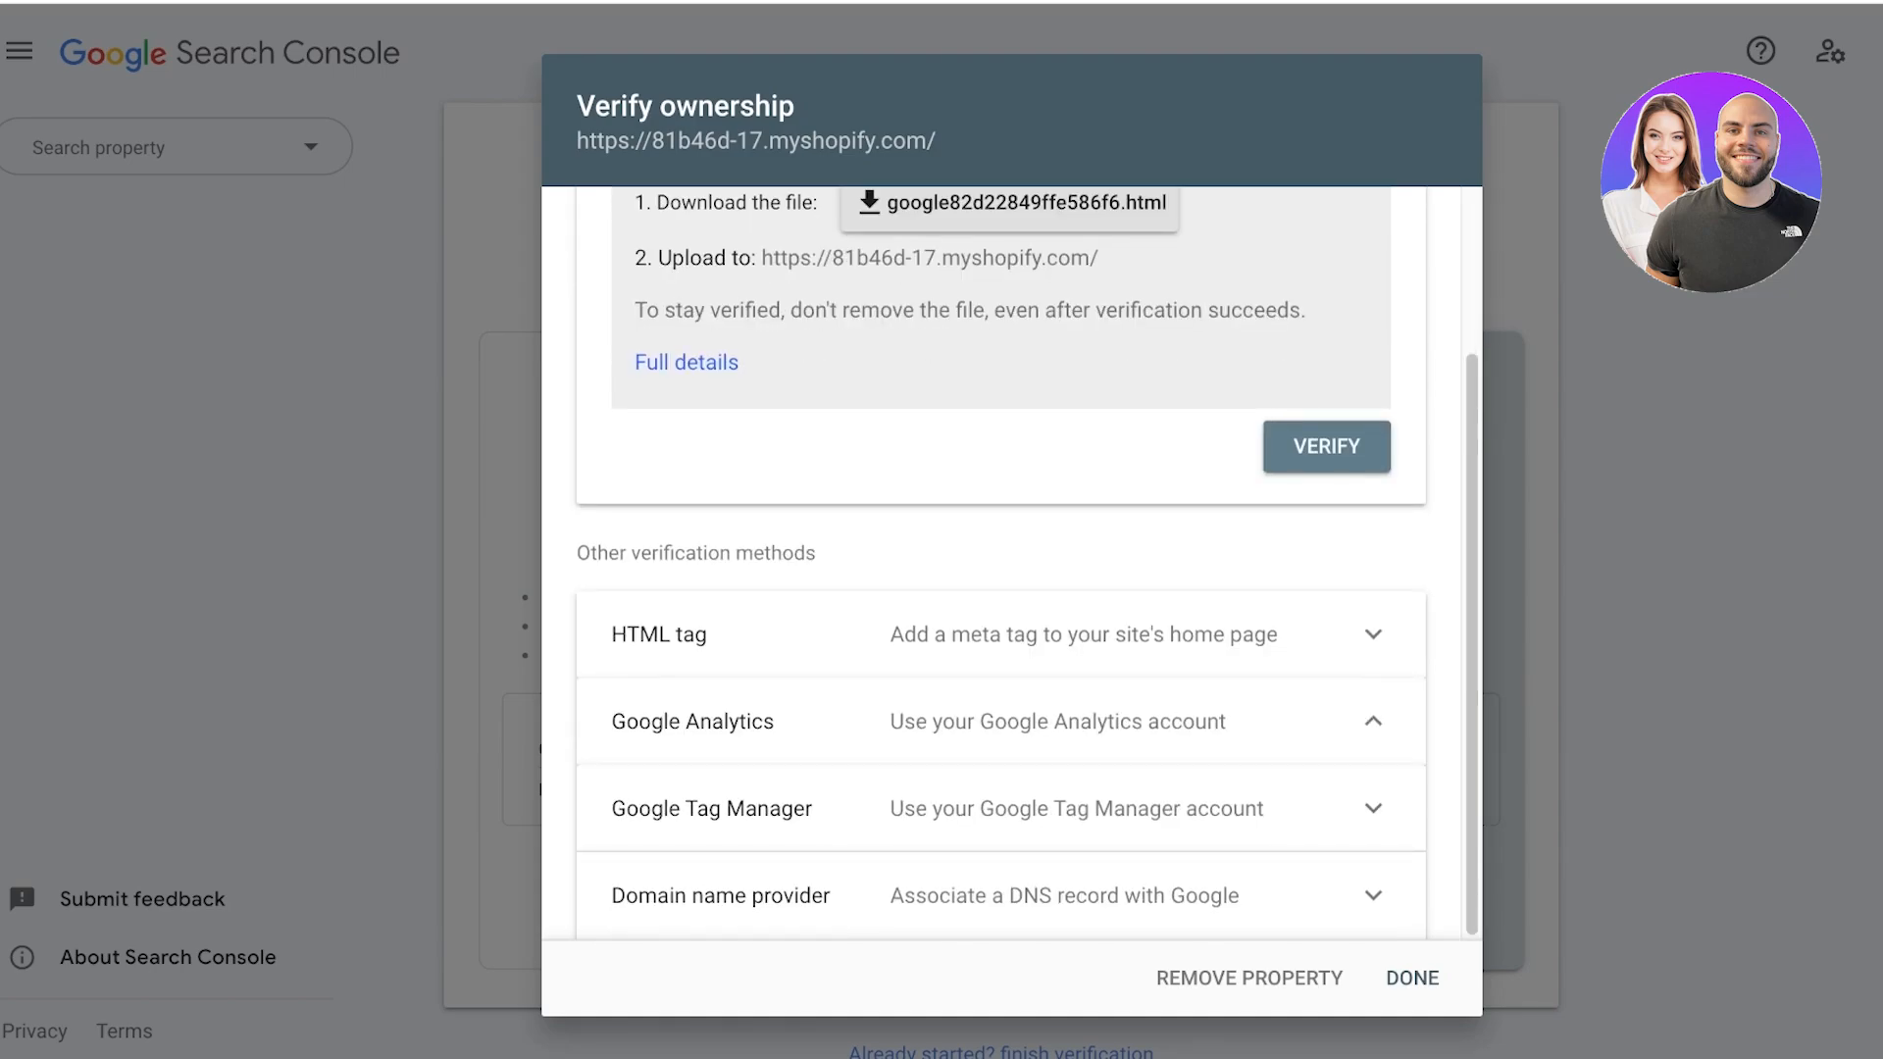
click(1372, 720)
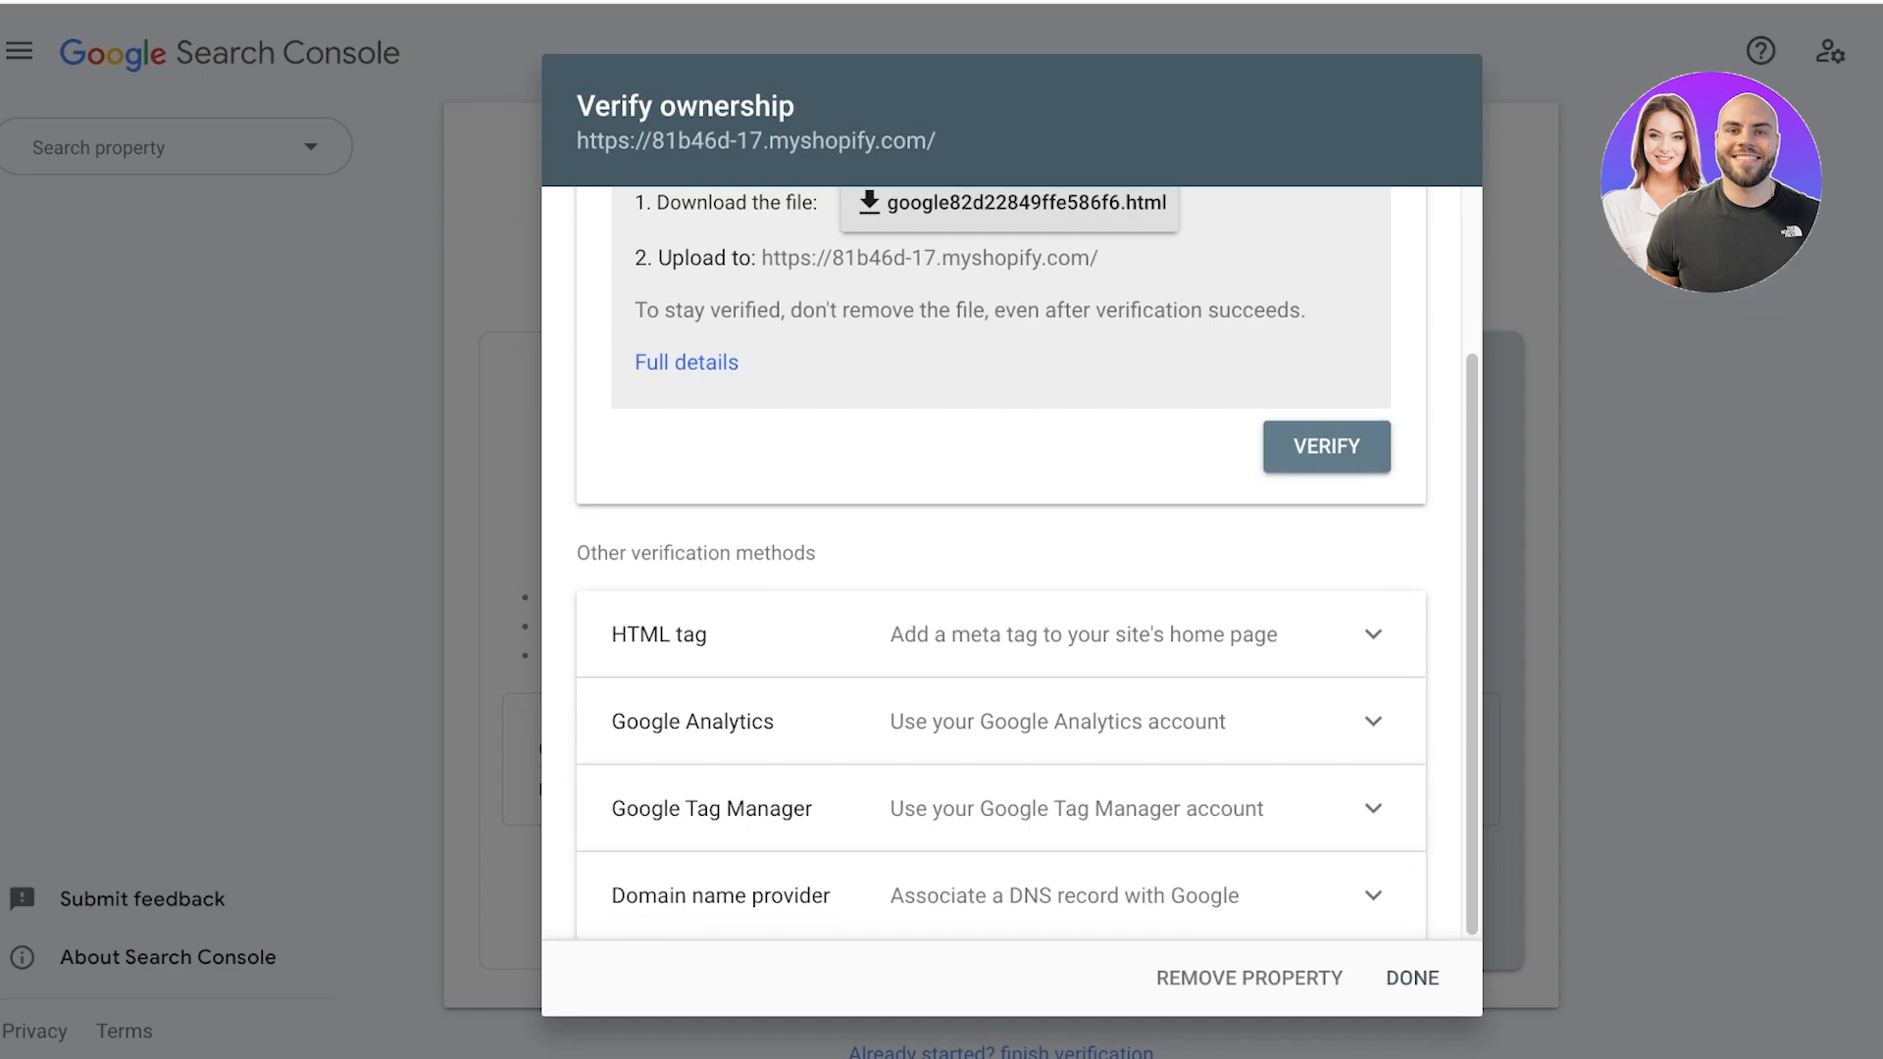
click(1373, 808)
scroll(1010, 564, down, 4)
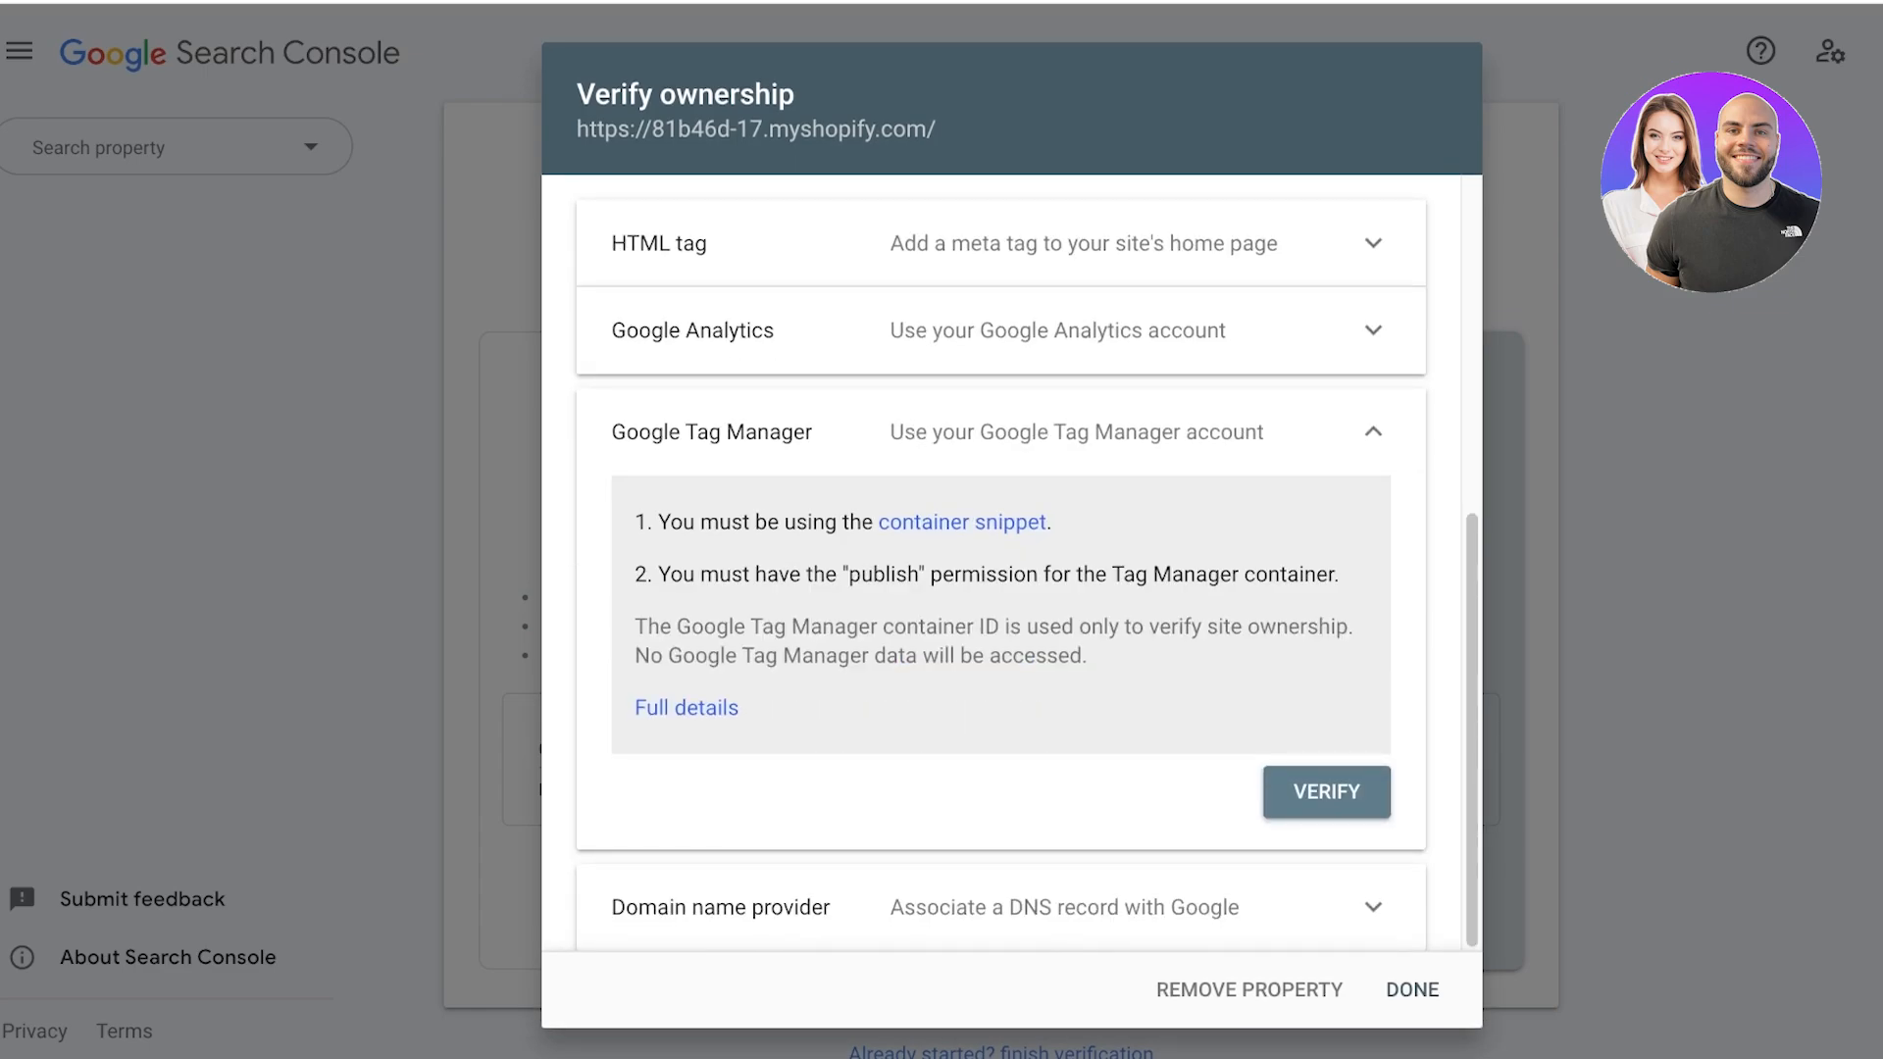
click(1373, 431)
click(1373, 895)
scroll(1010, 564, down, 4)
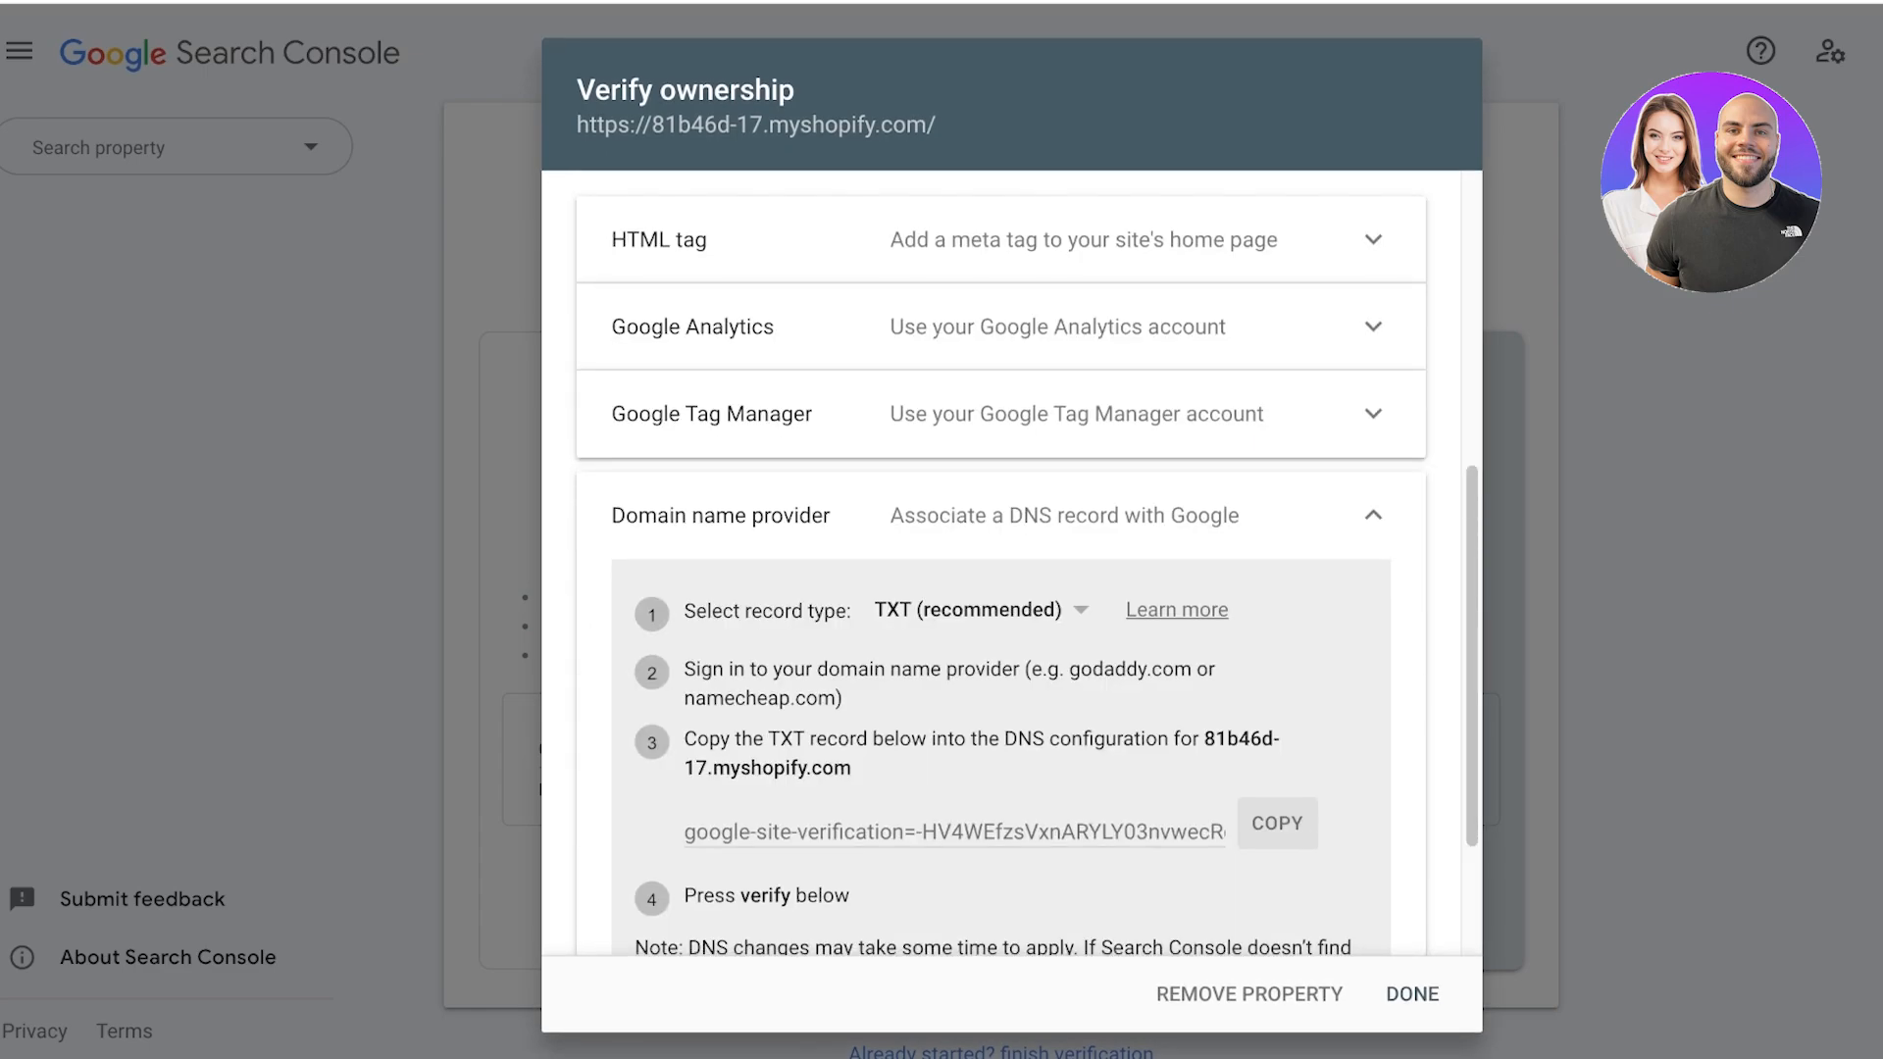
click(1373, 515)
click(1373, 634)
scroll(1010, 564, down, 4)
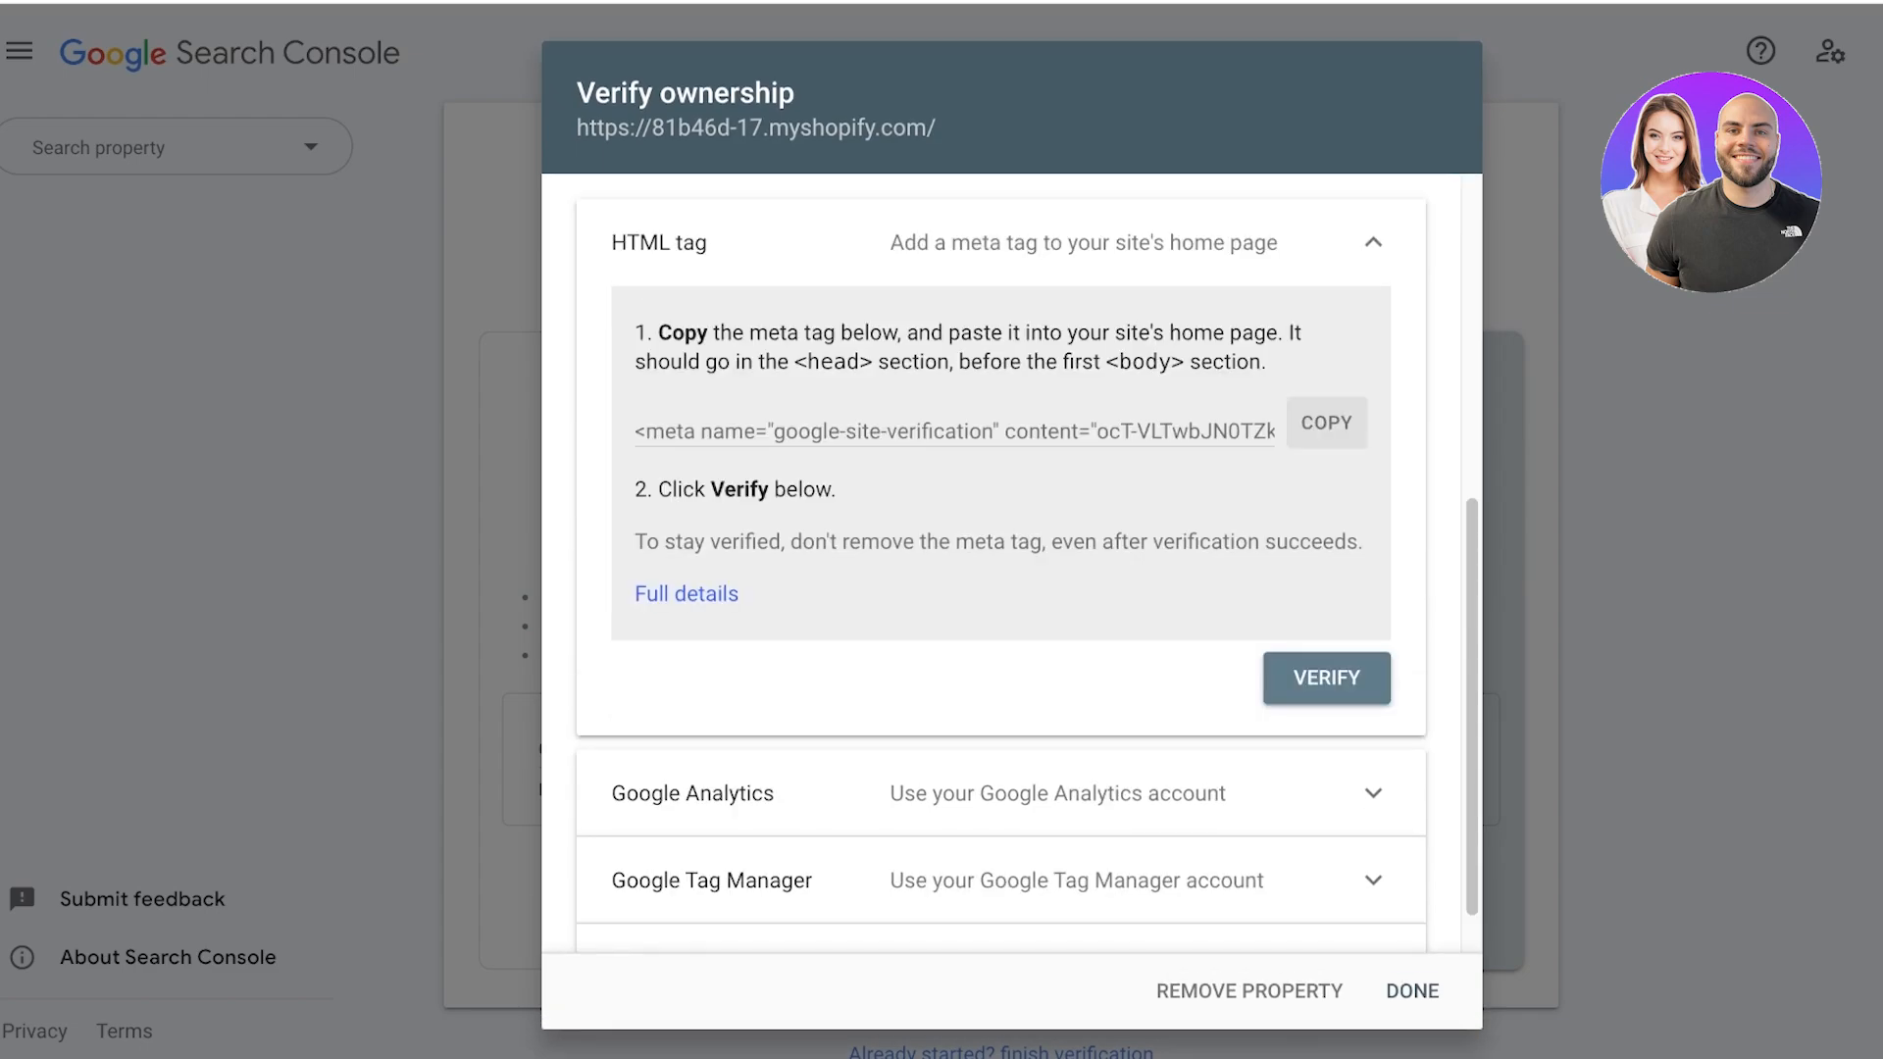
Review the HTML file and HTML tag verification methods and collapse their details.
scroll(1009, 563, up, 1)
scroll(1010, 564, up, 5)
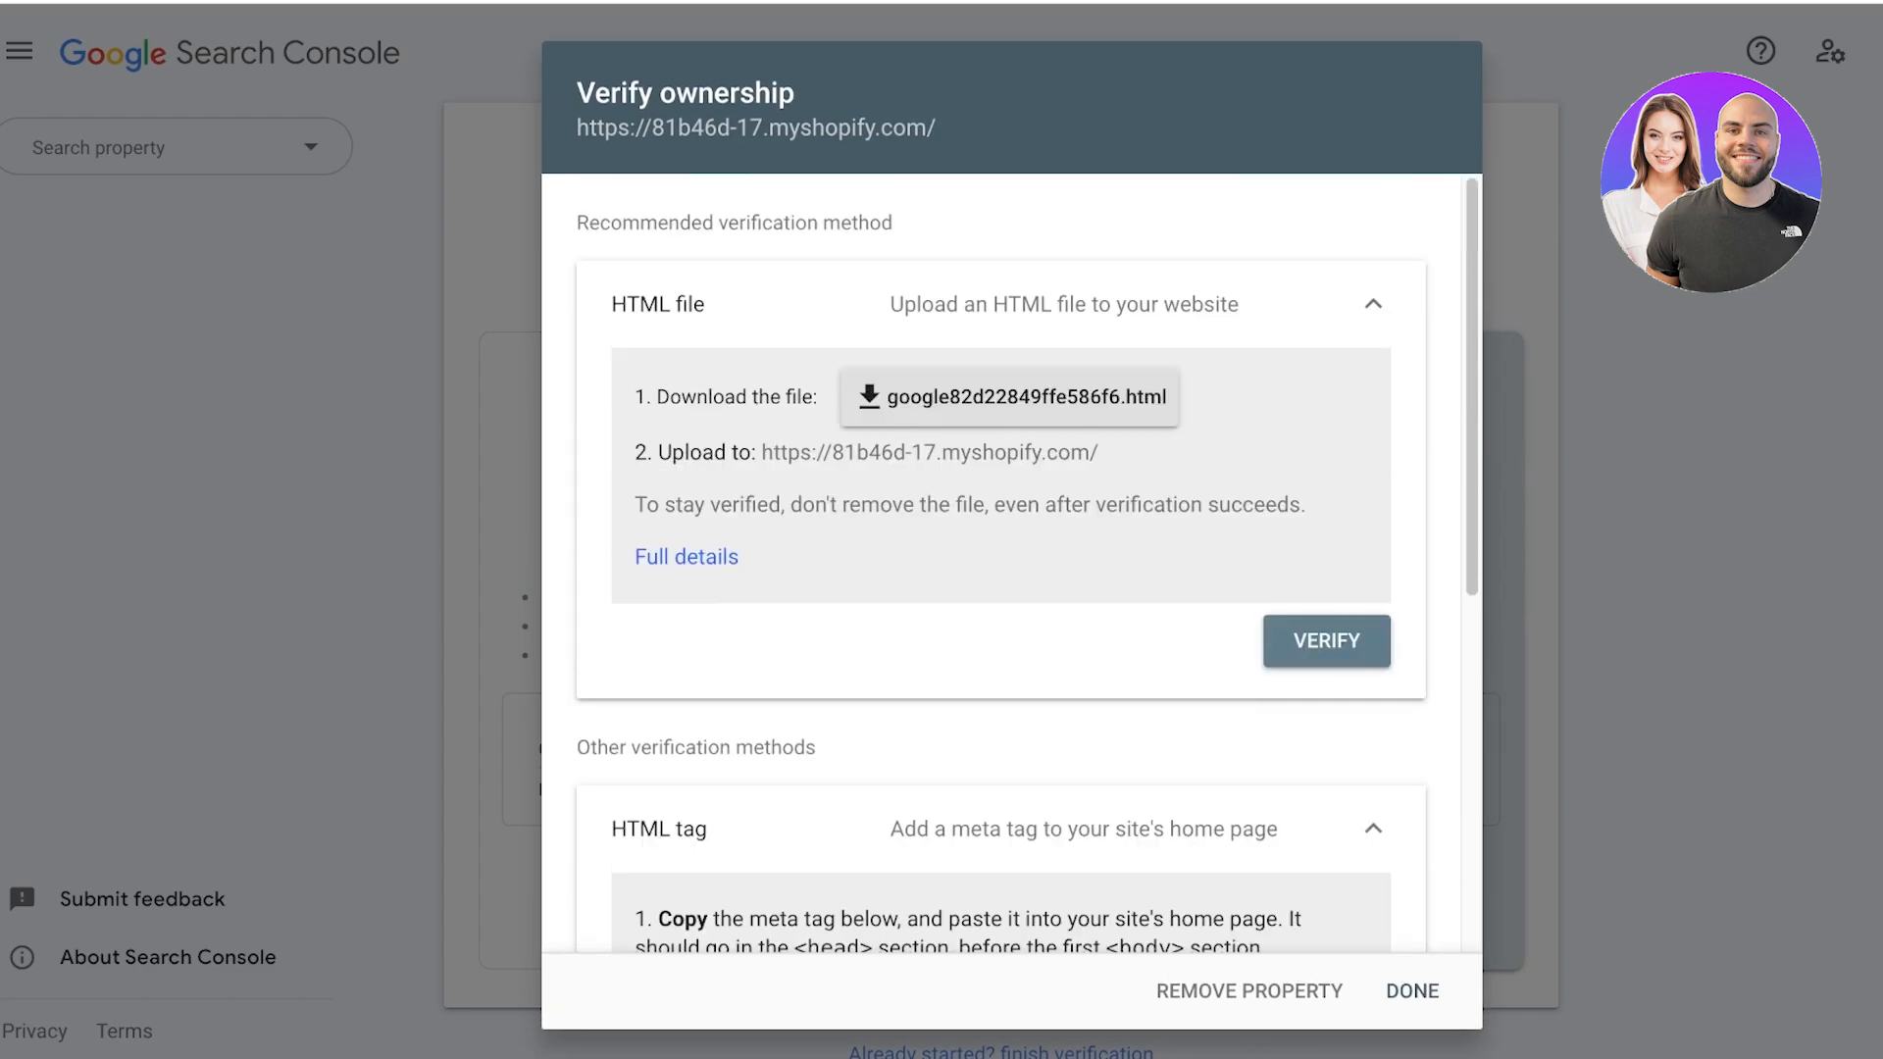
click(1372, 304)
click(1373, 314)
click(1373, 304)
click(1373, 487)
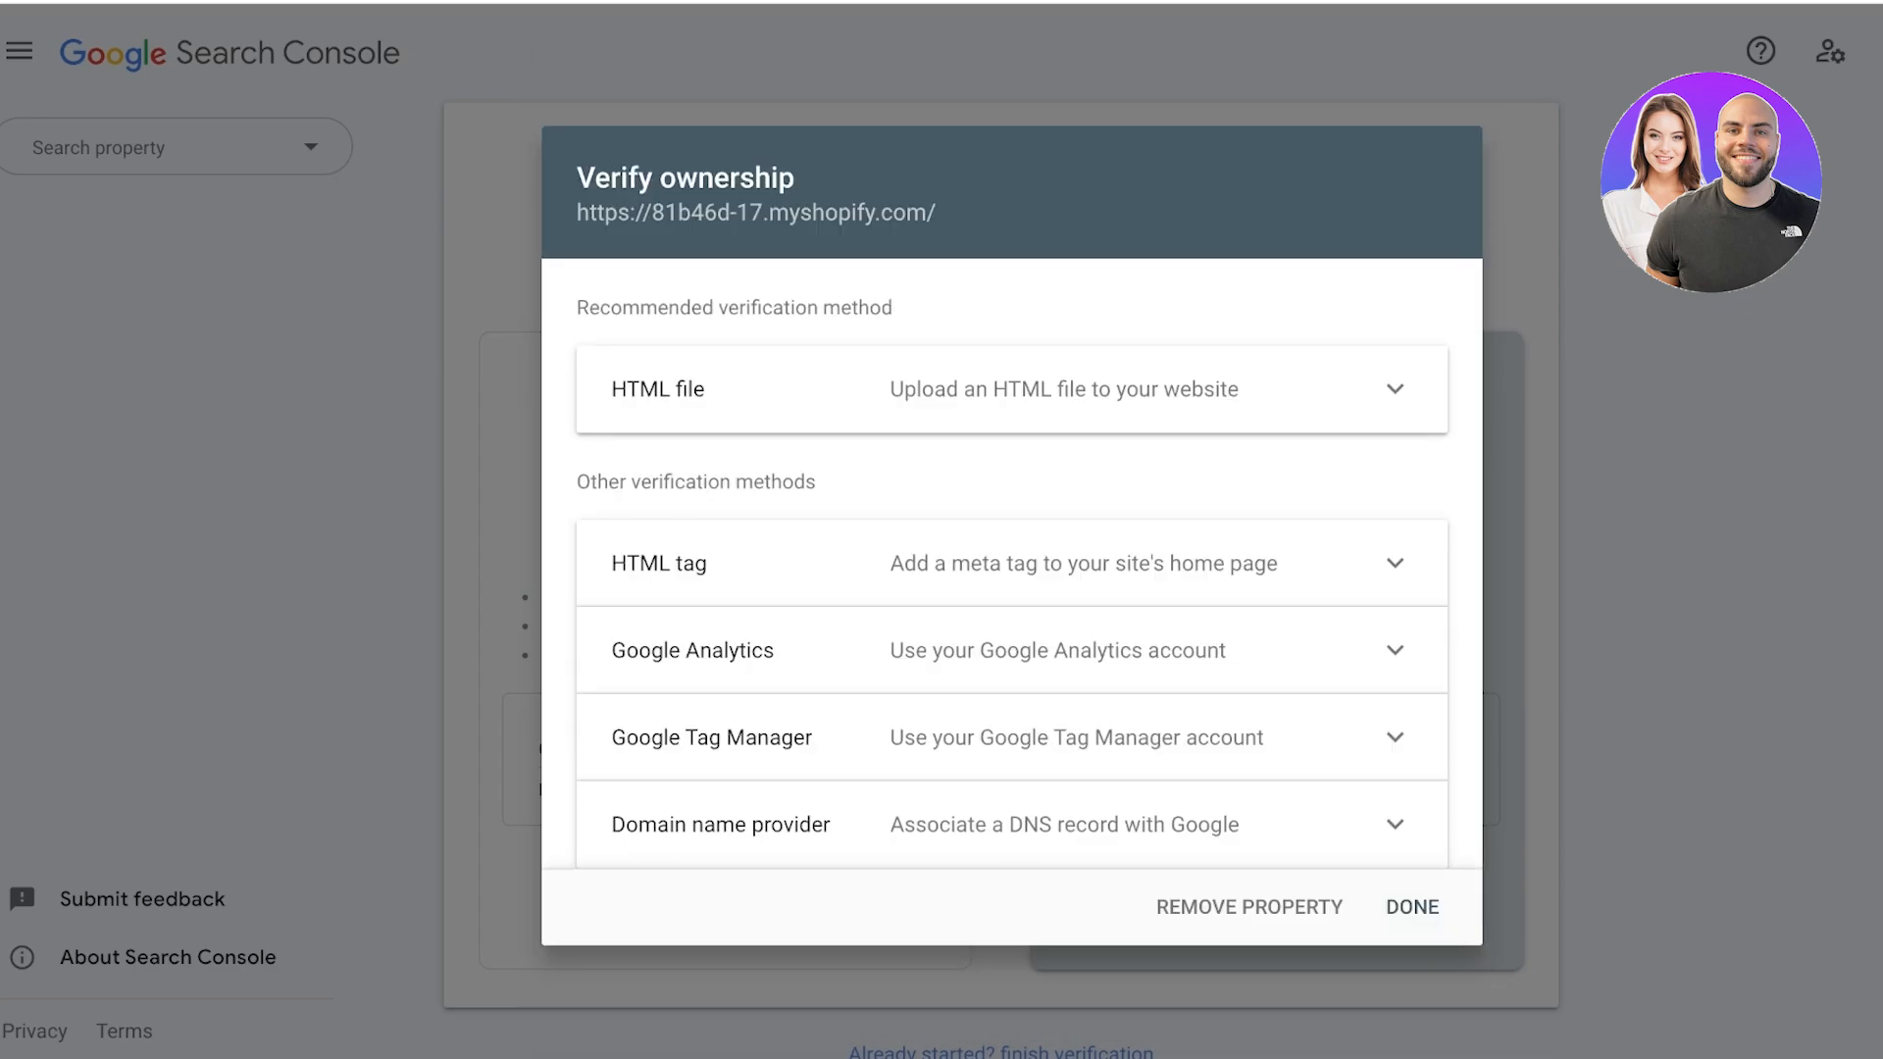
click(1372, 487)
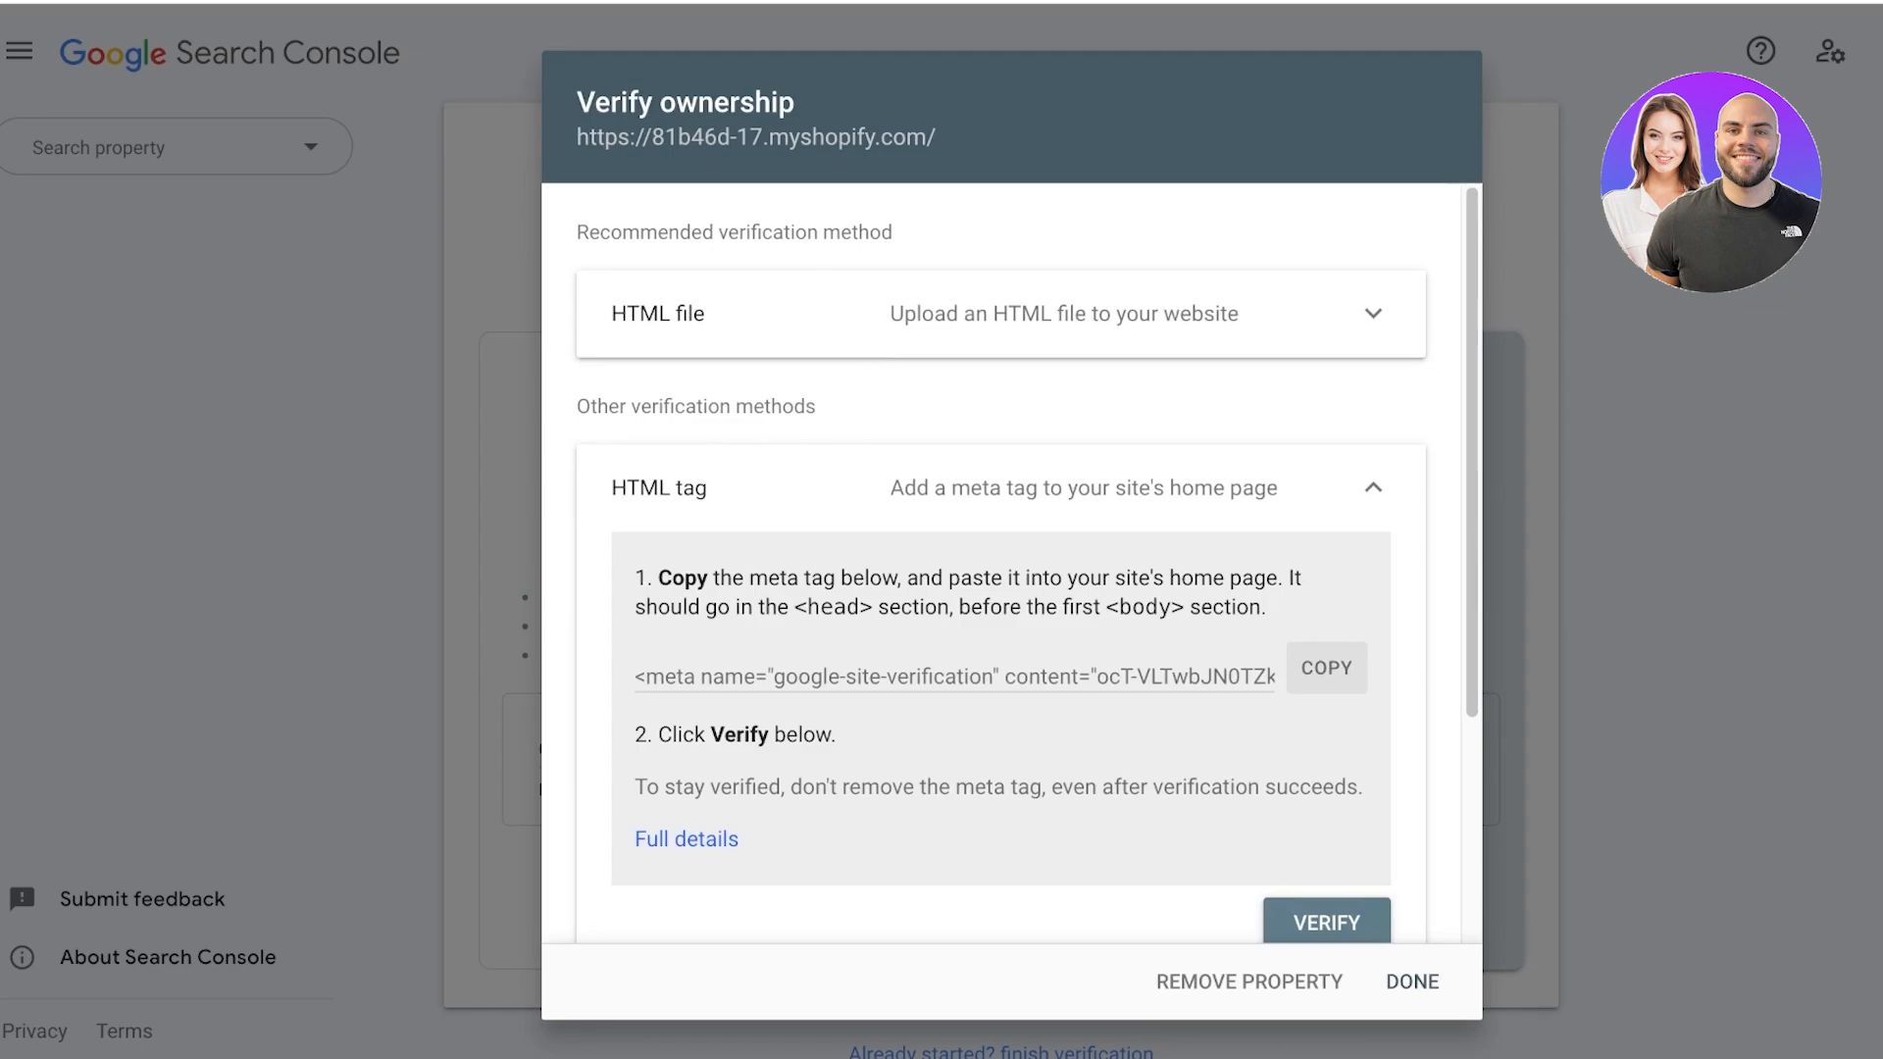
click(1373, 488)
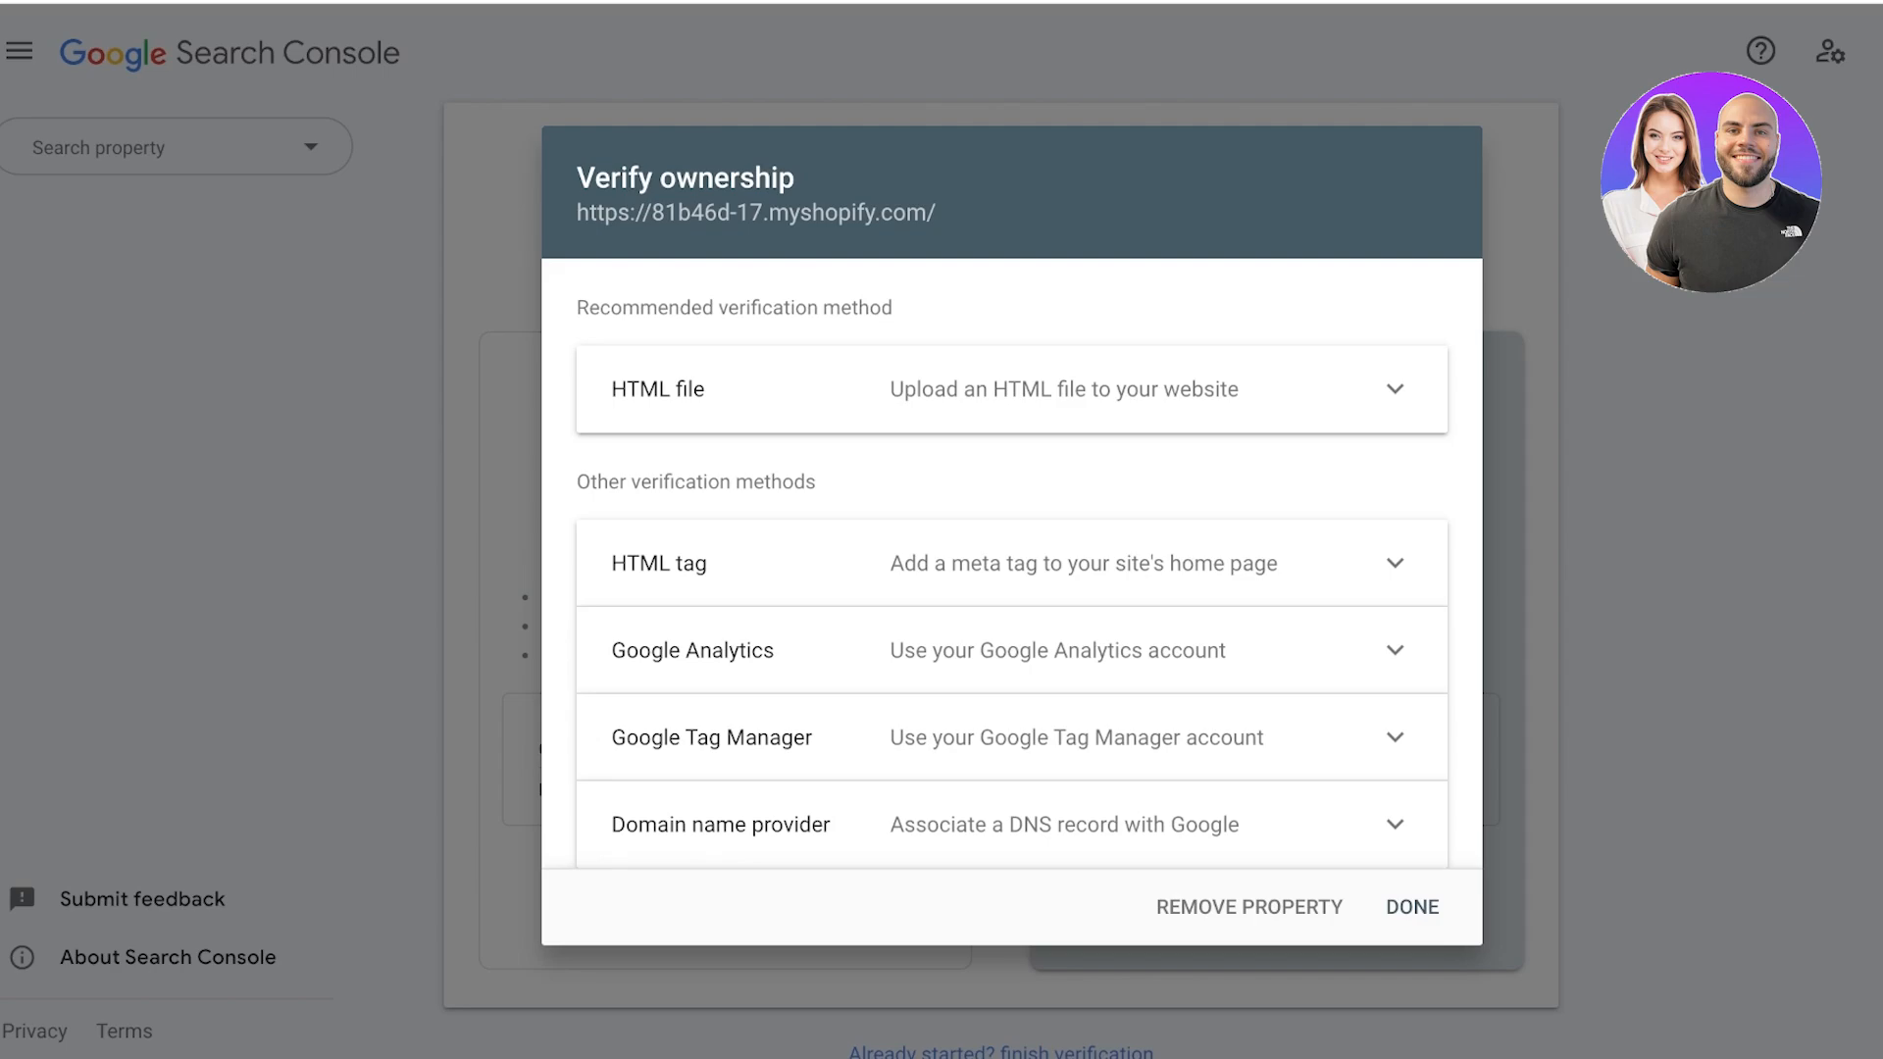
Check the verification requirements for the HTML file, Google Analytics and Google Tag Manager methods.
click(1395, 389)
click(1372, 316)
click(1394, 650)
scroll(1011, 564, down, 3)
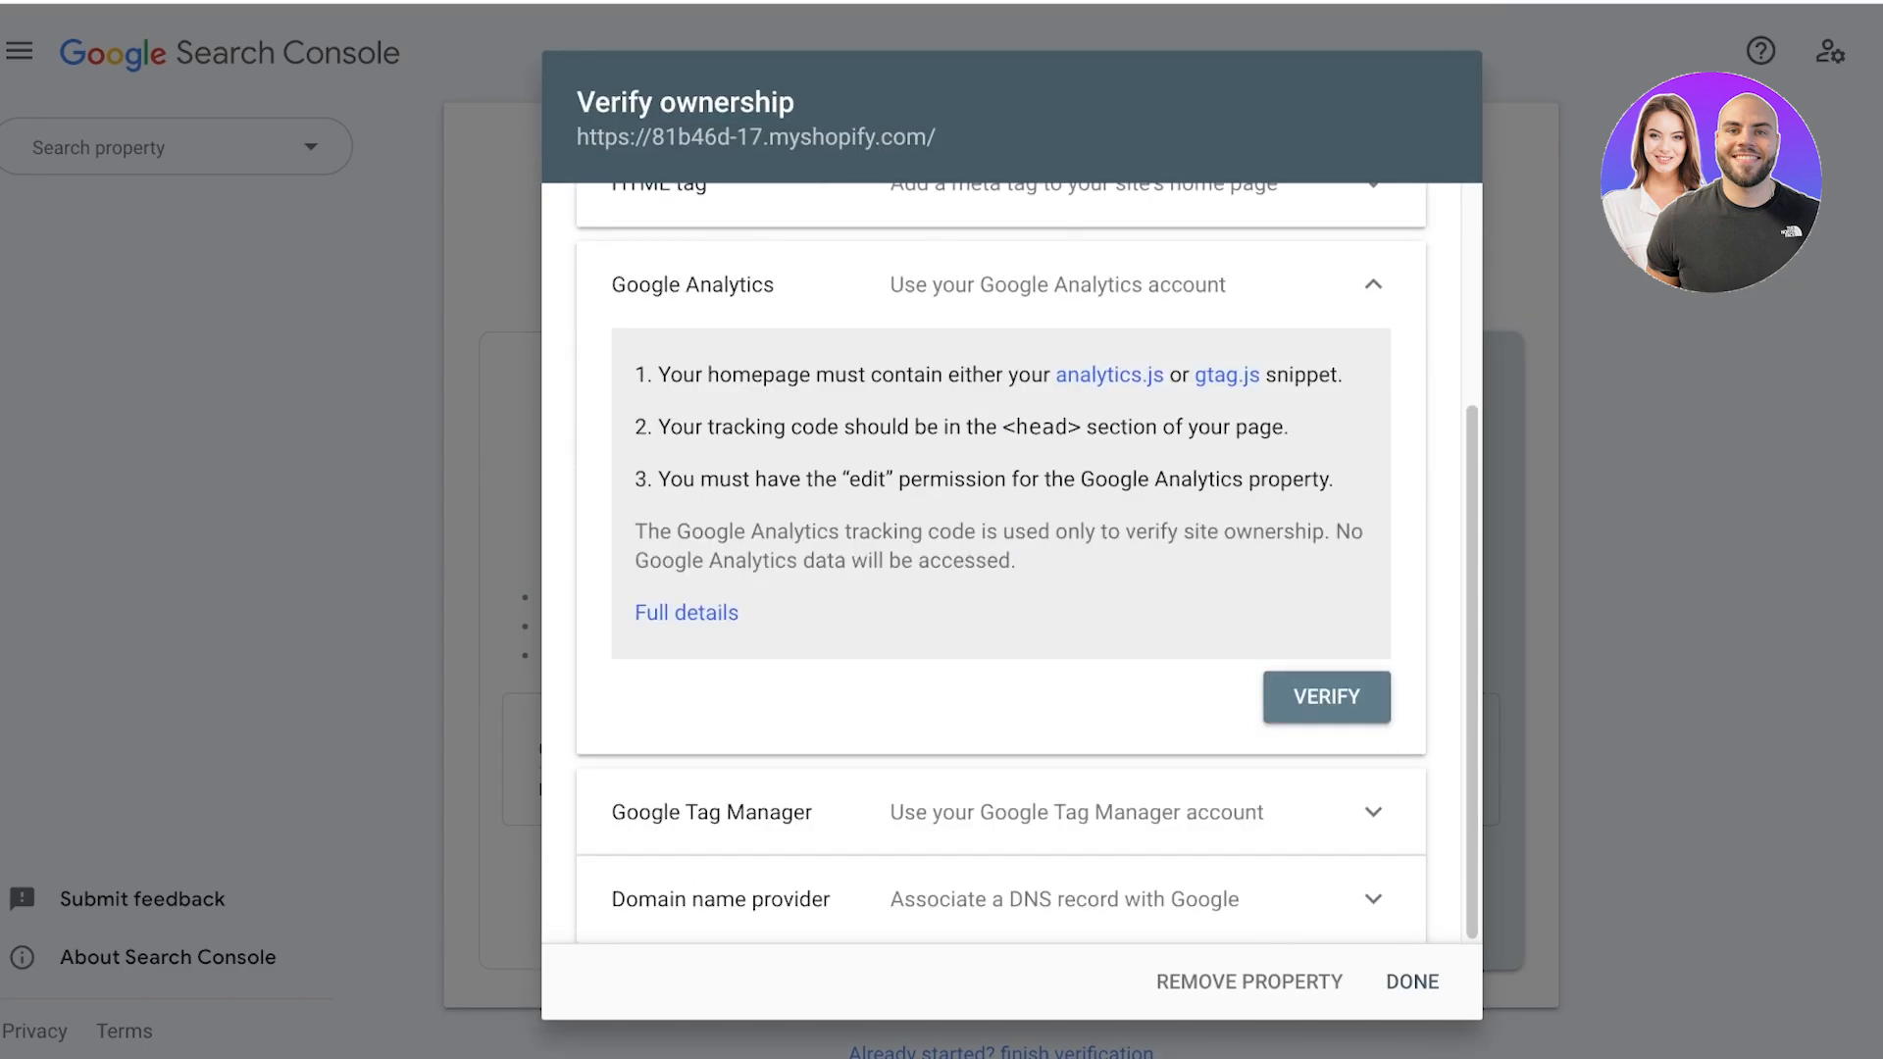
click(1373, 812)
scroll(1012, 564, down, 4)
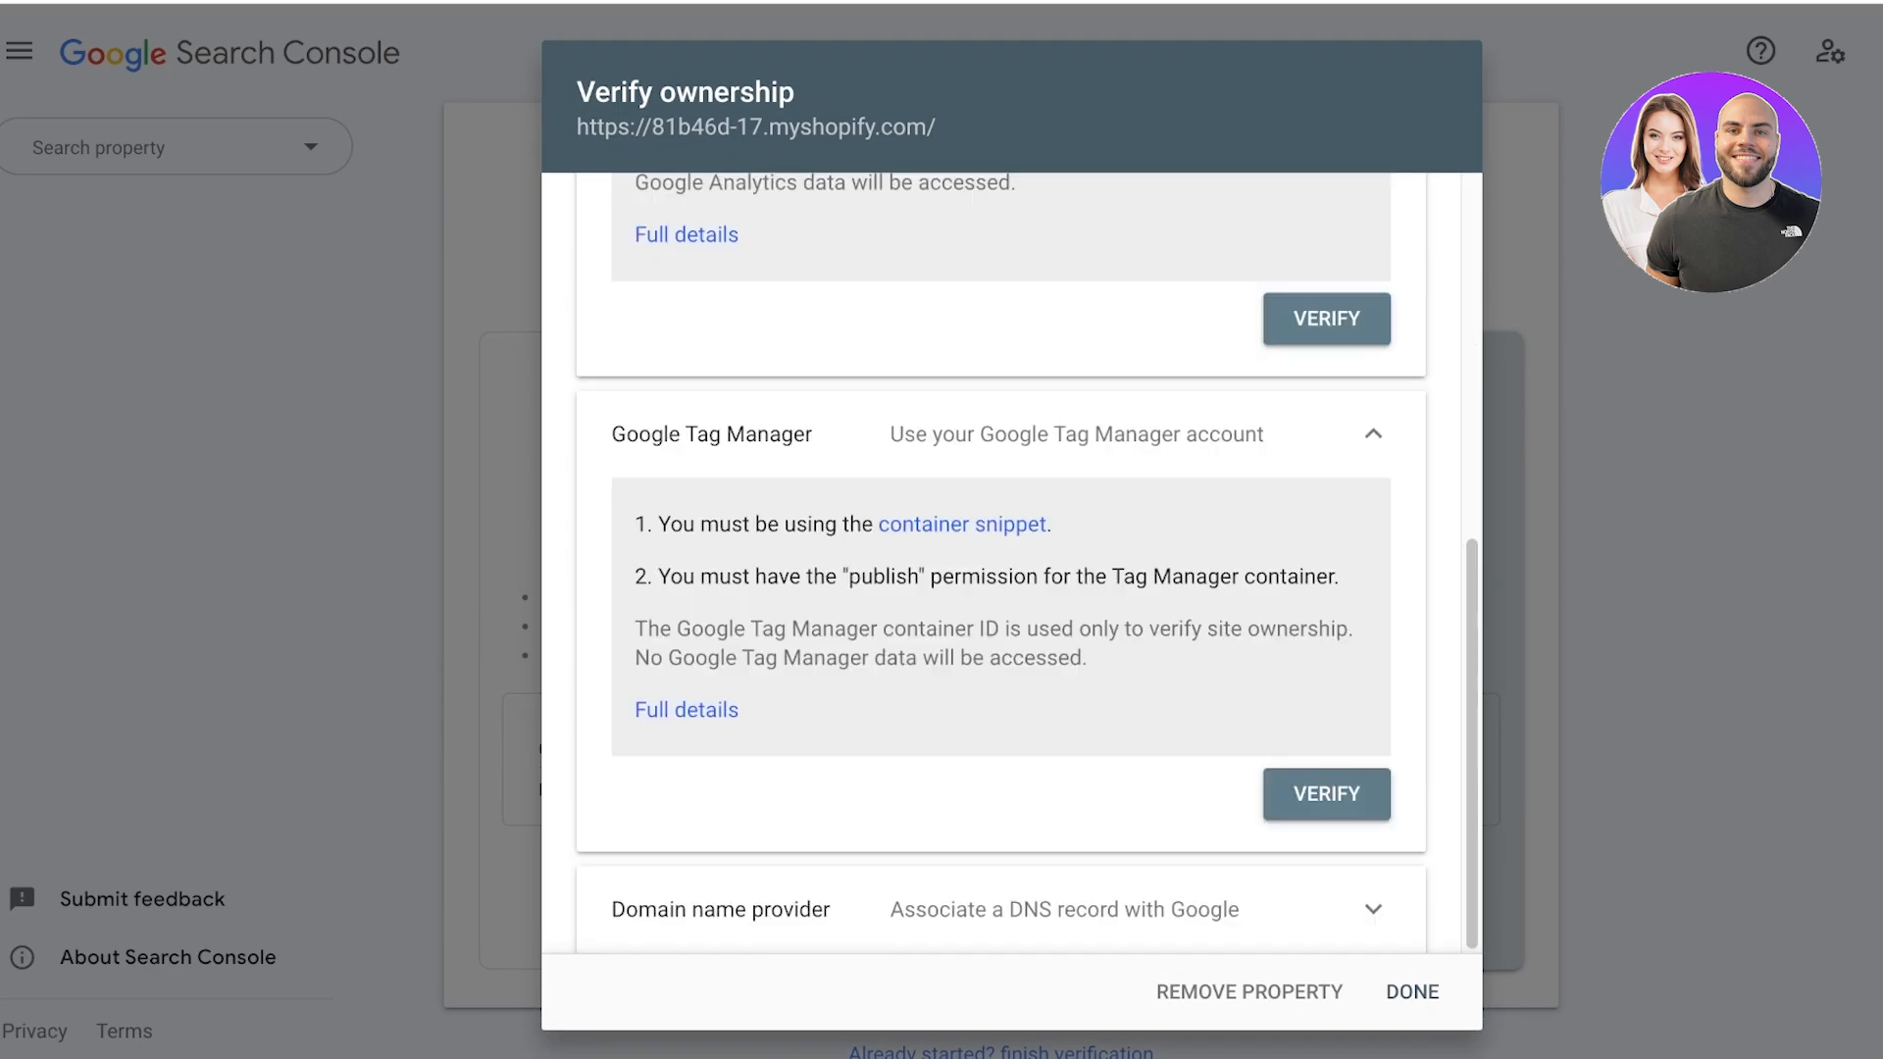
scroll(1012, 563, up, 7)
scroll(1012, 564, down, 7)
click(1372, 433)
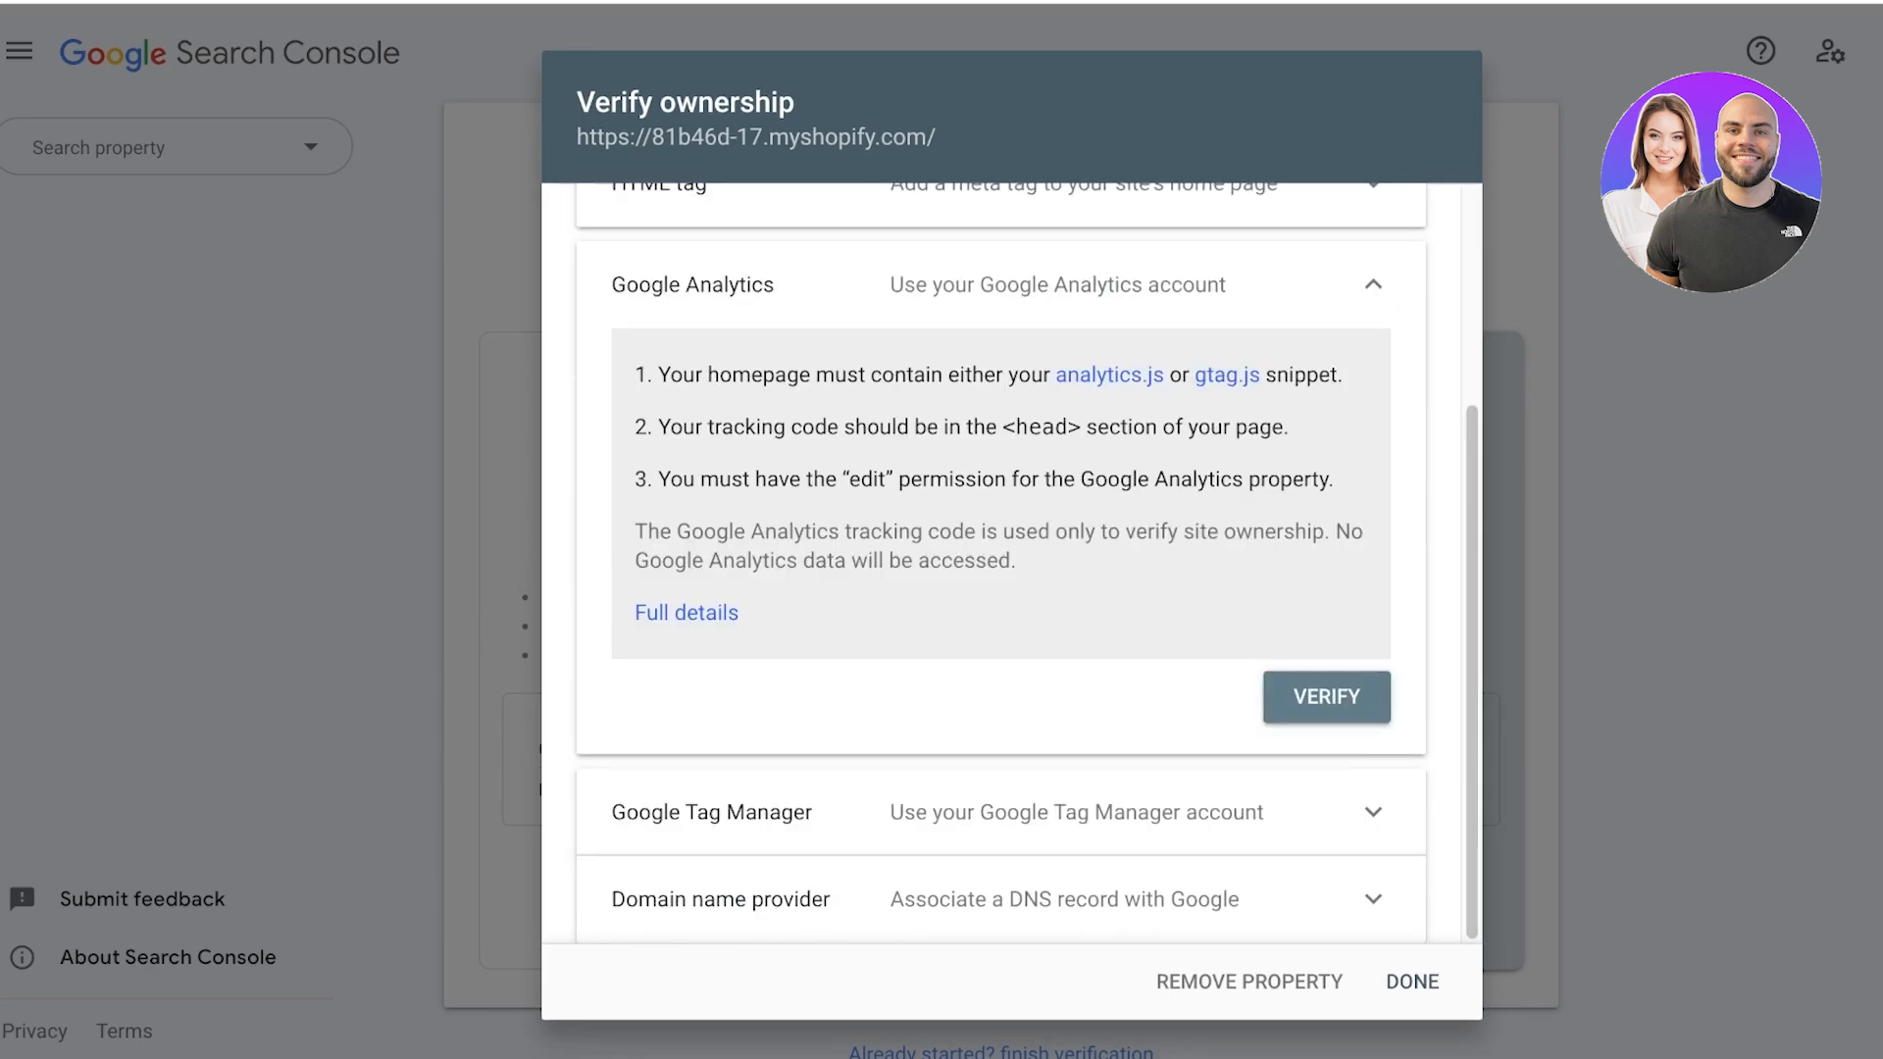
Collapse the Google Analytics details and copy the site verification meta tag from the HTML tag method.
click(1372, 285)
click(1394, 563)
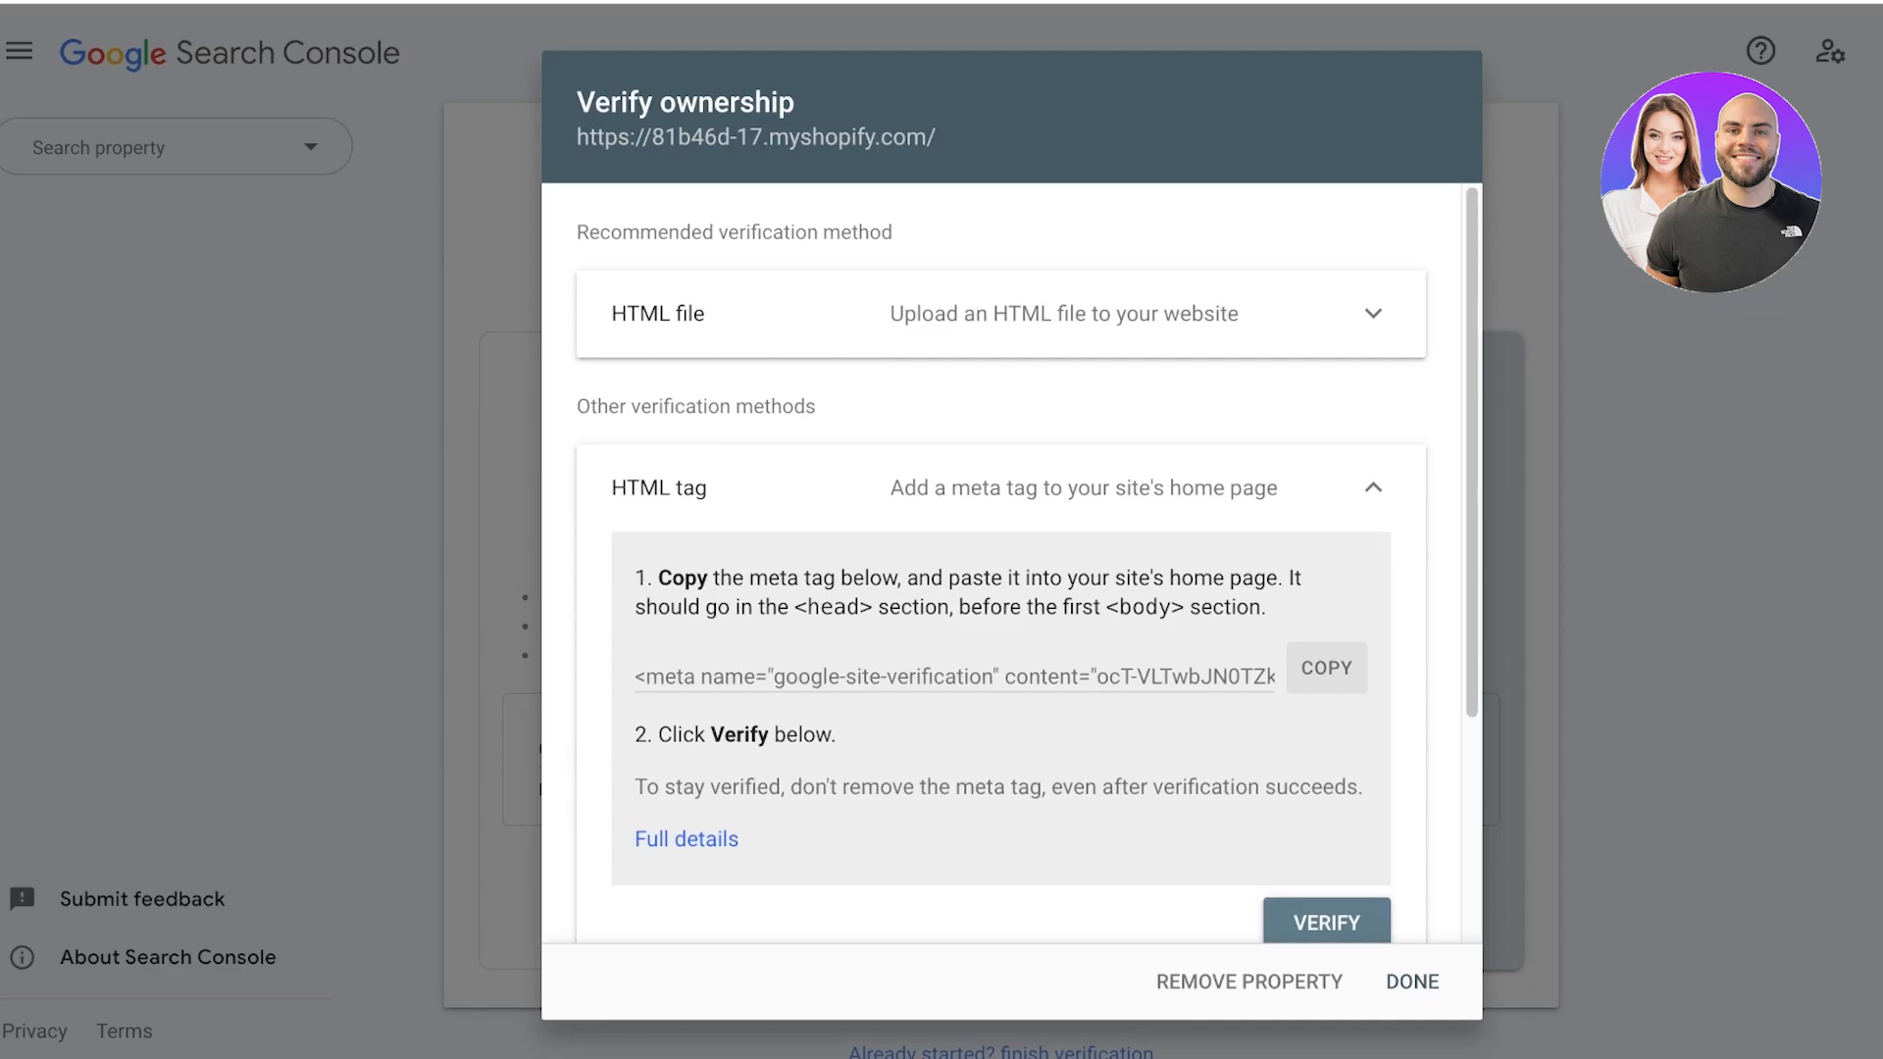
click(1327, 668)
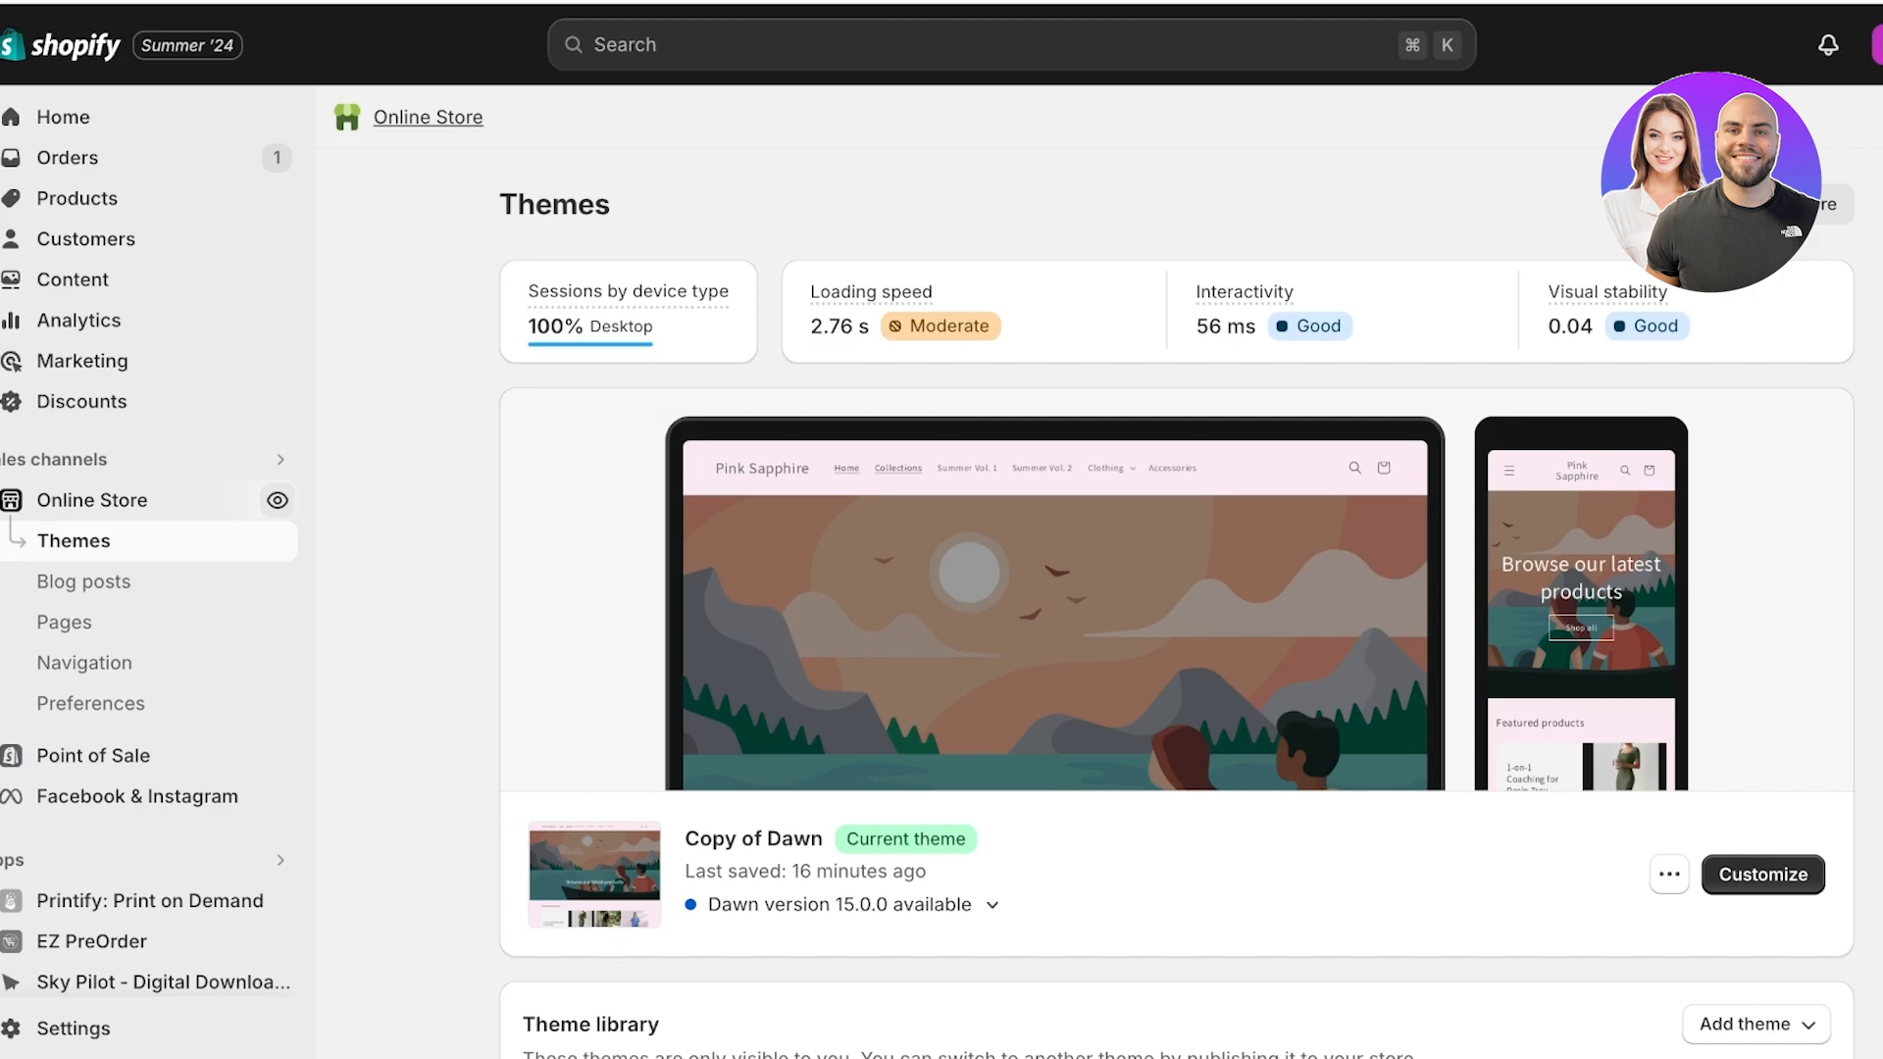
Switch to the Shopify admin's Themes page and duplicate the current theme, Copy of Dawn.
click(65, 118)
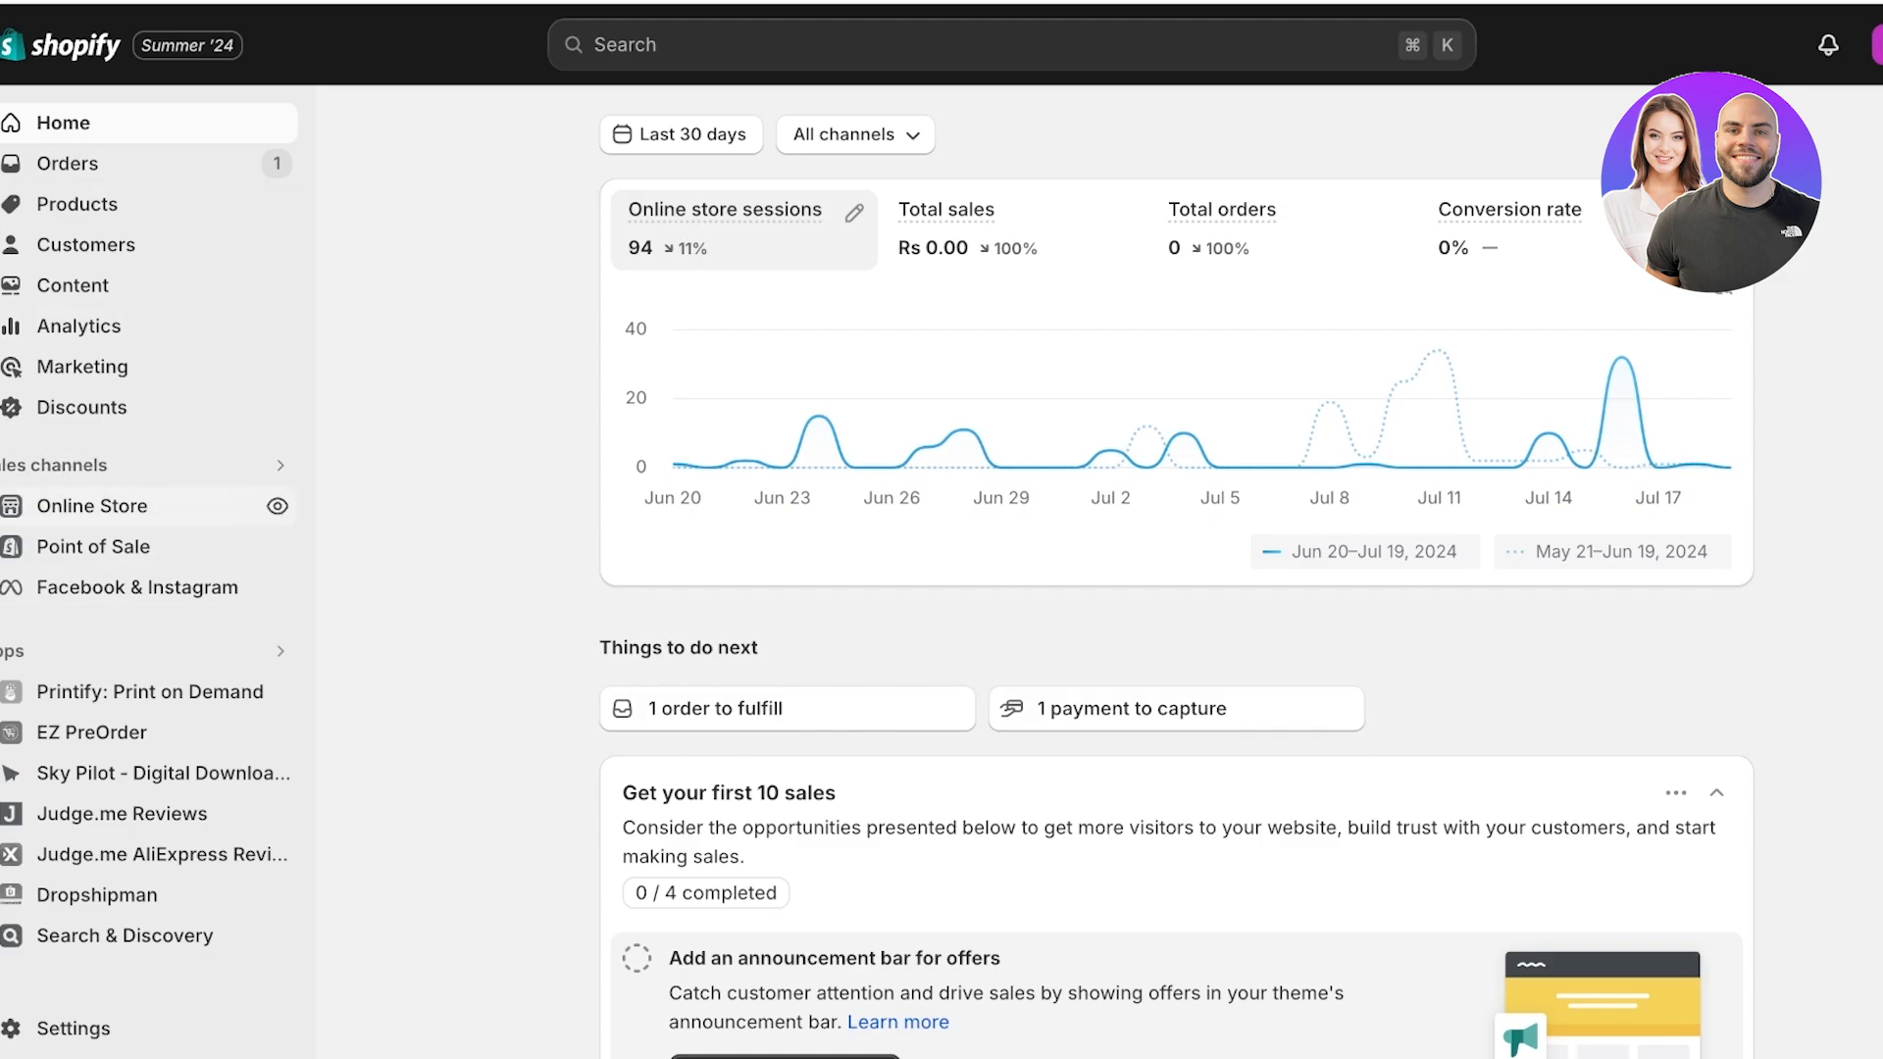
click(92, 505)
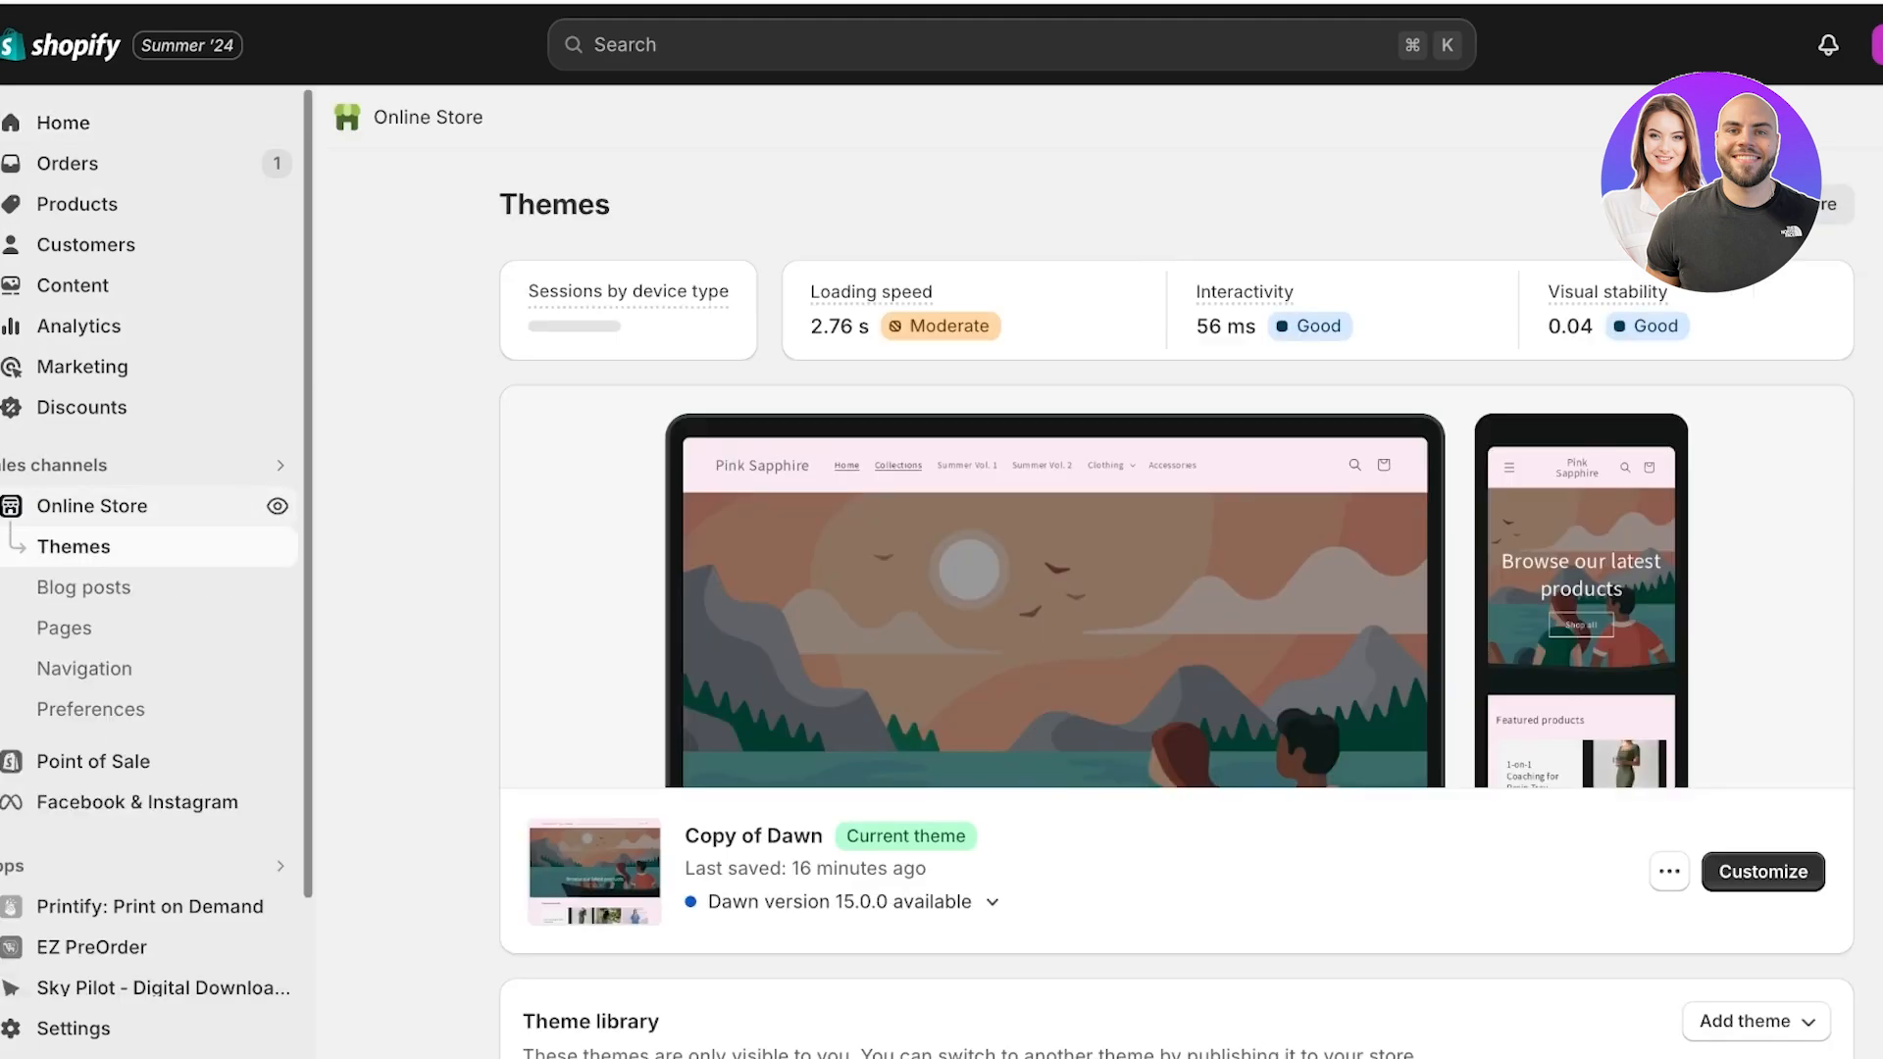
scroll(1177, 589, down, 3)
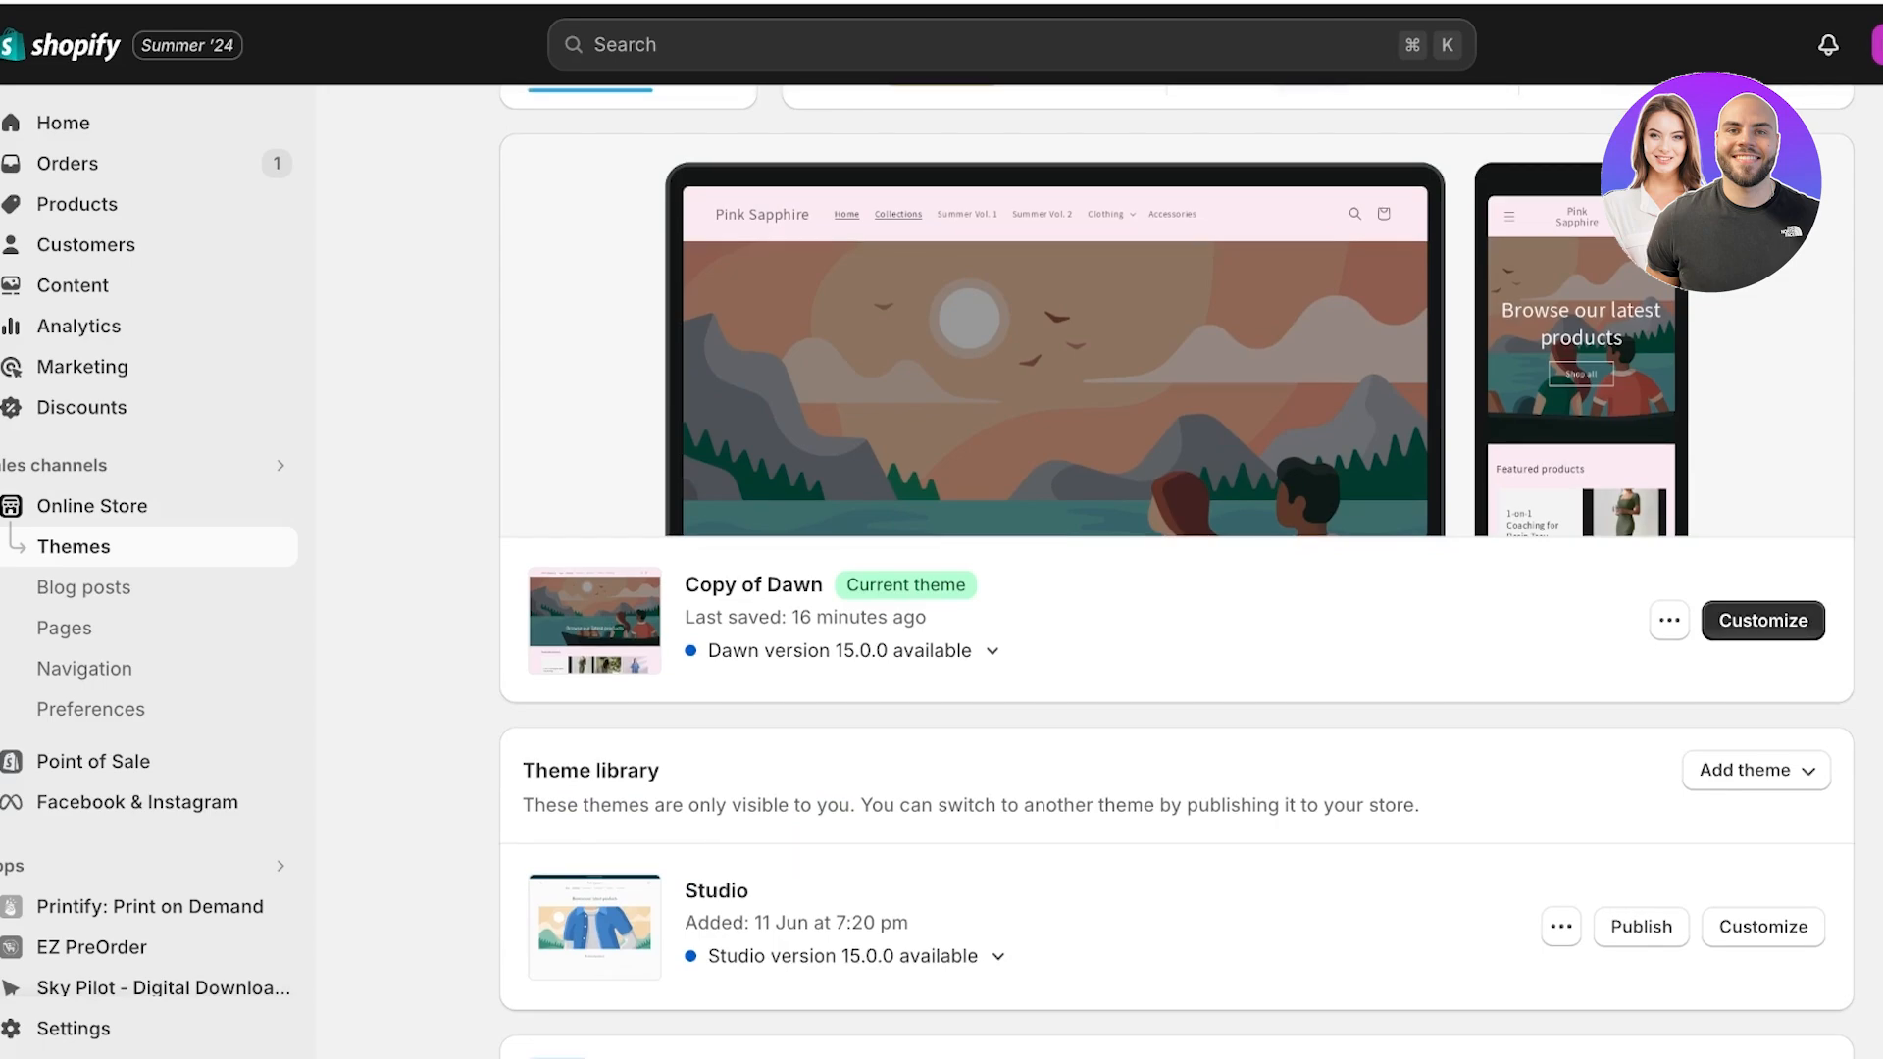
click(1669, 621)
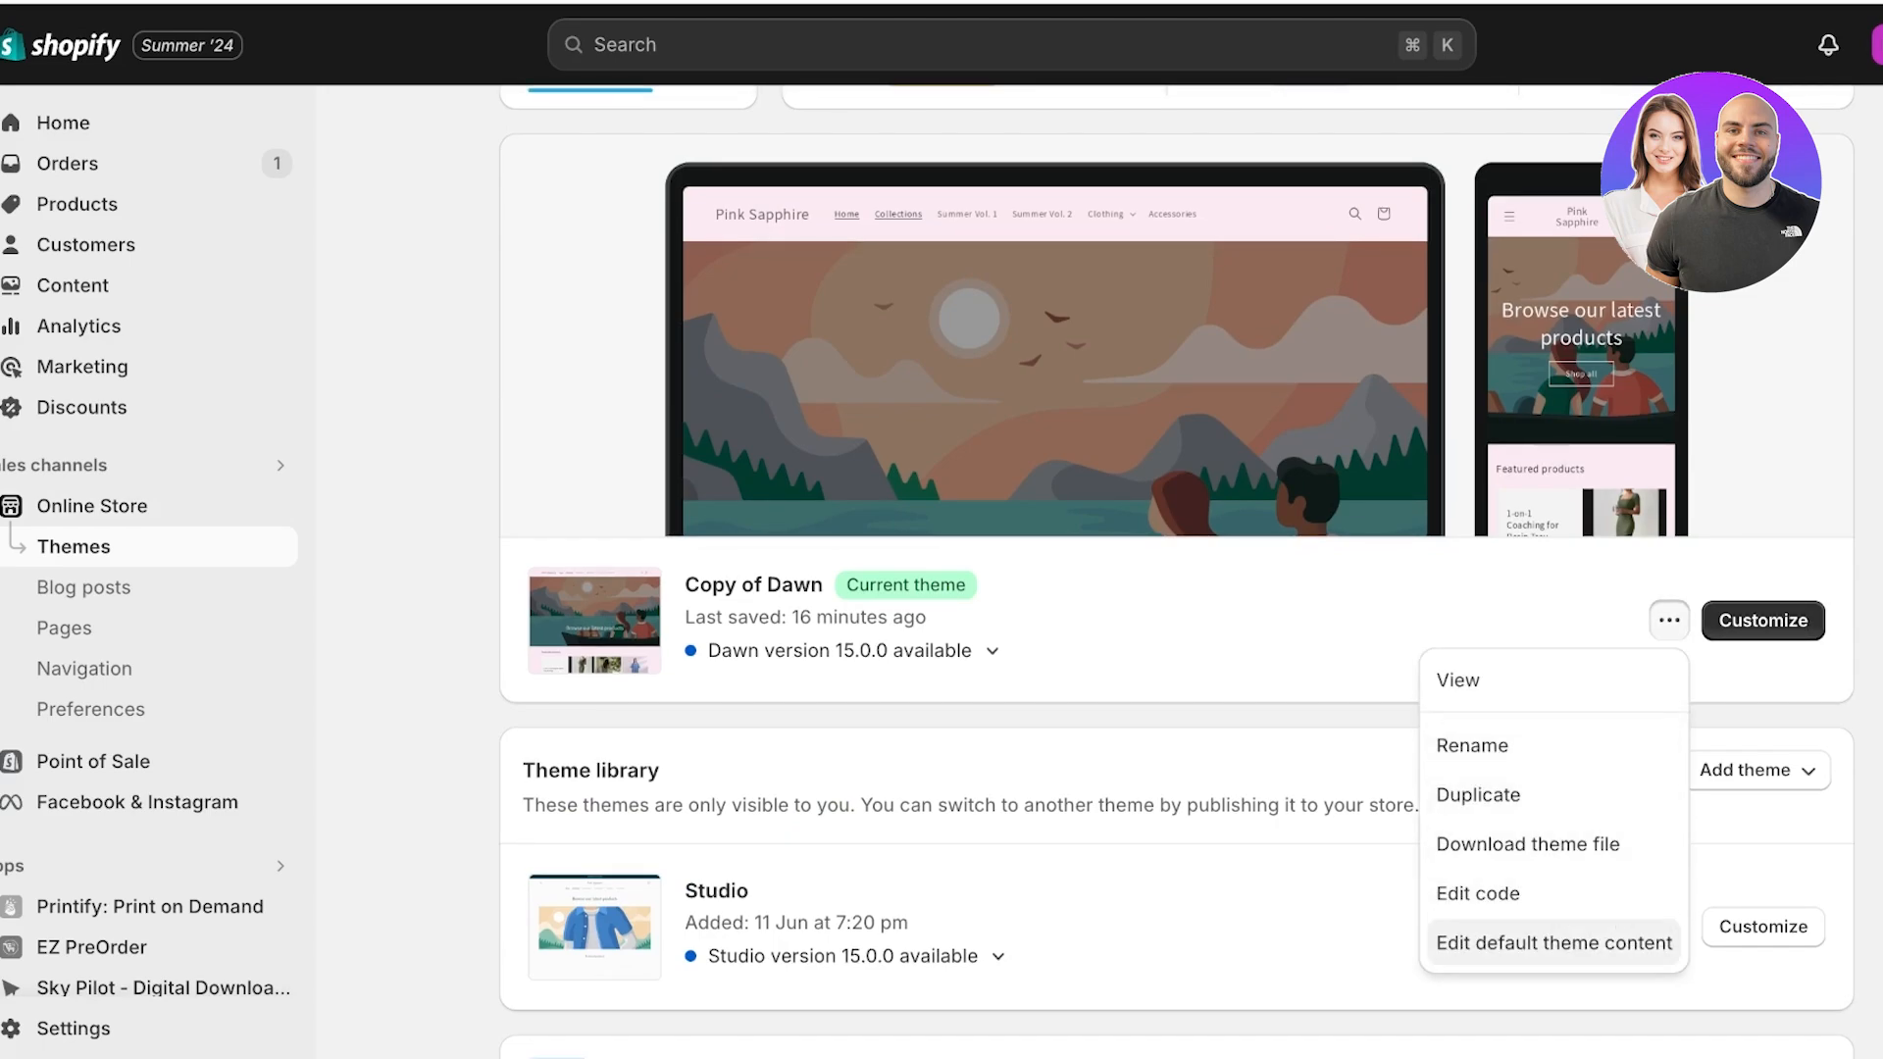
click(1478, 794)
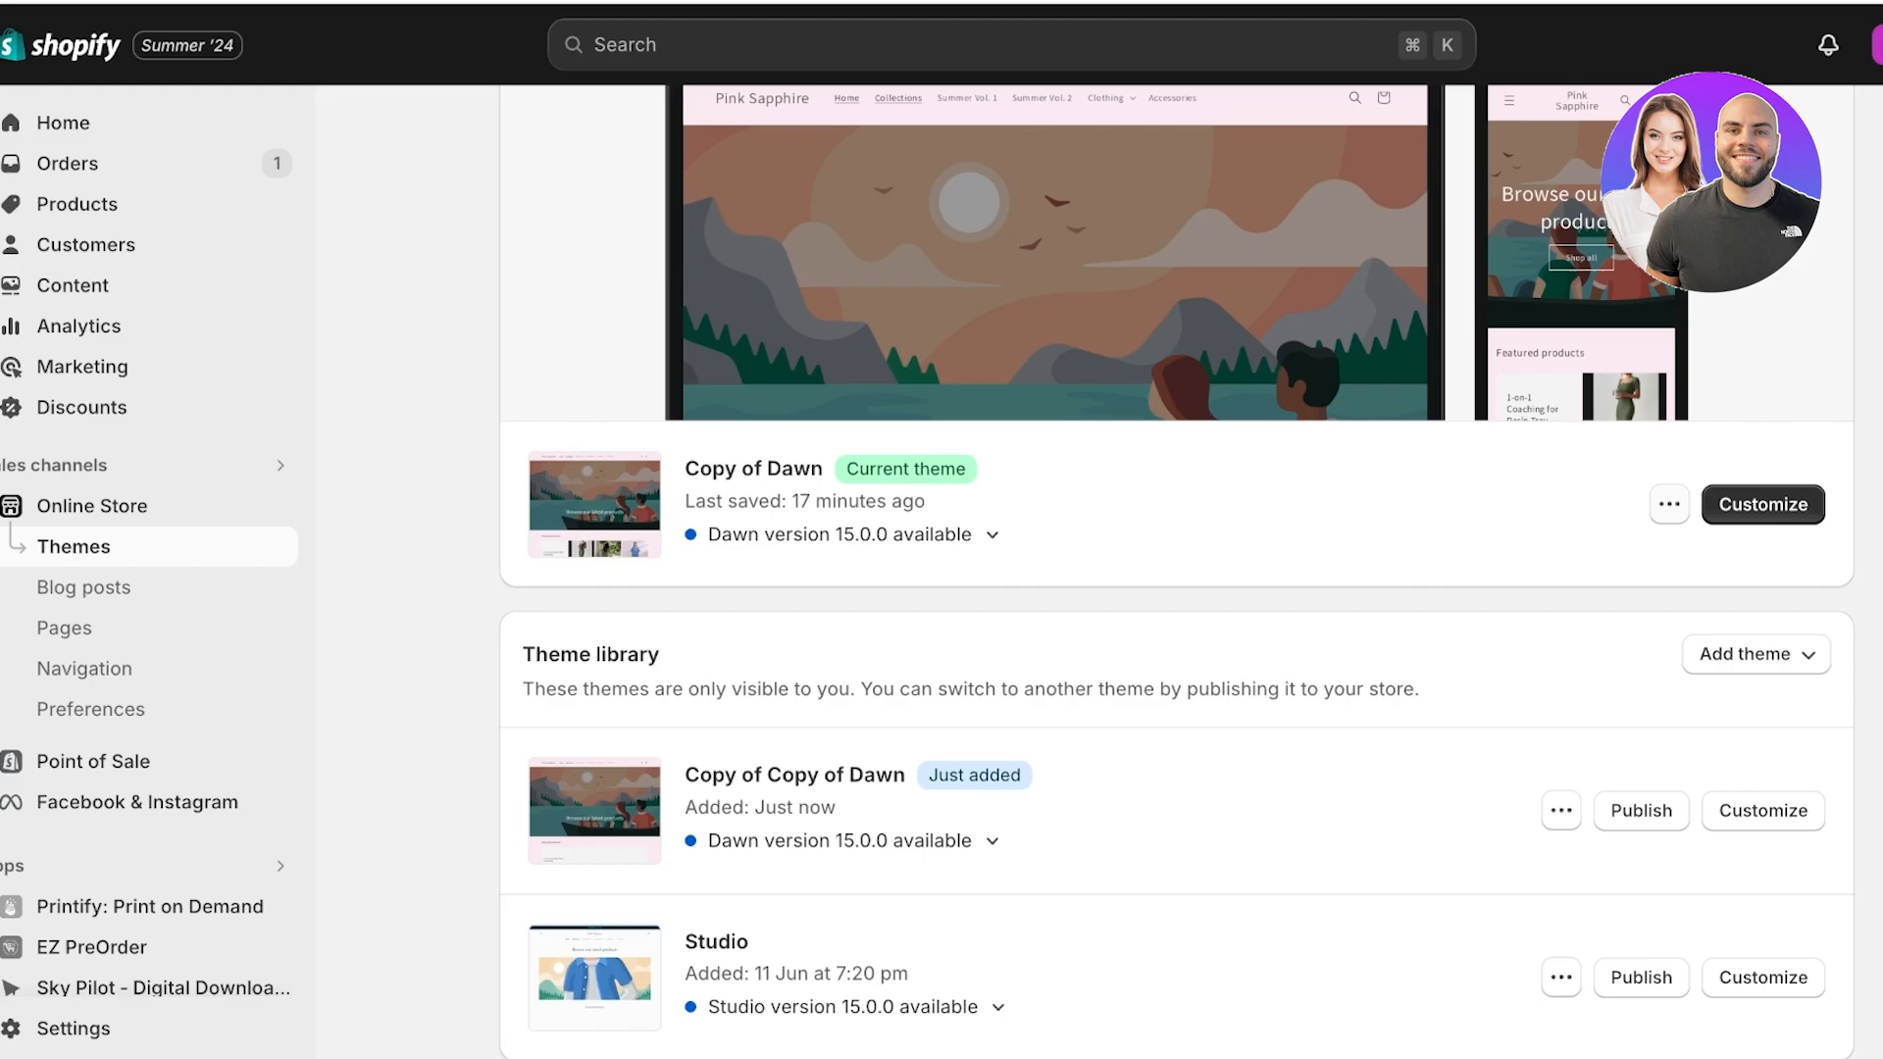
Open the code of the current theme, Copy of Dawn, and load theme.liquid from the layout folder.
click(1668, 504)
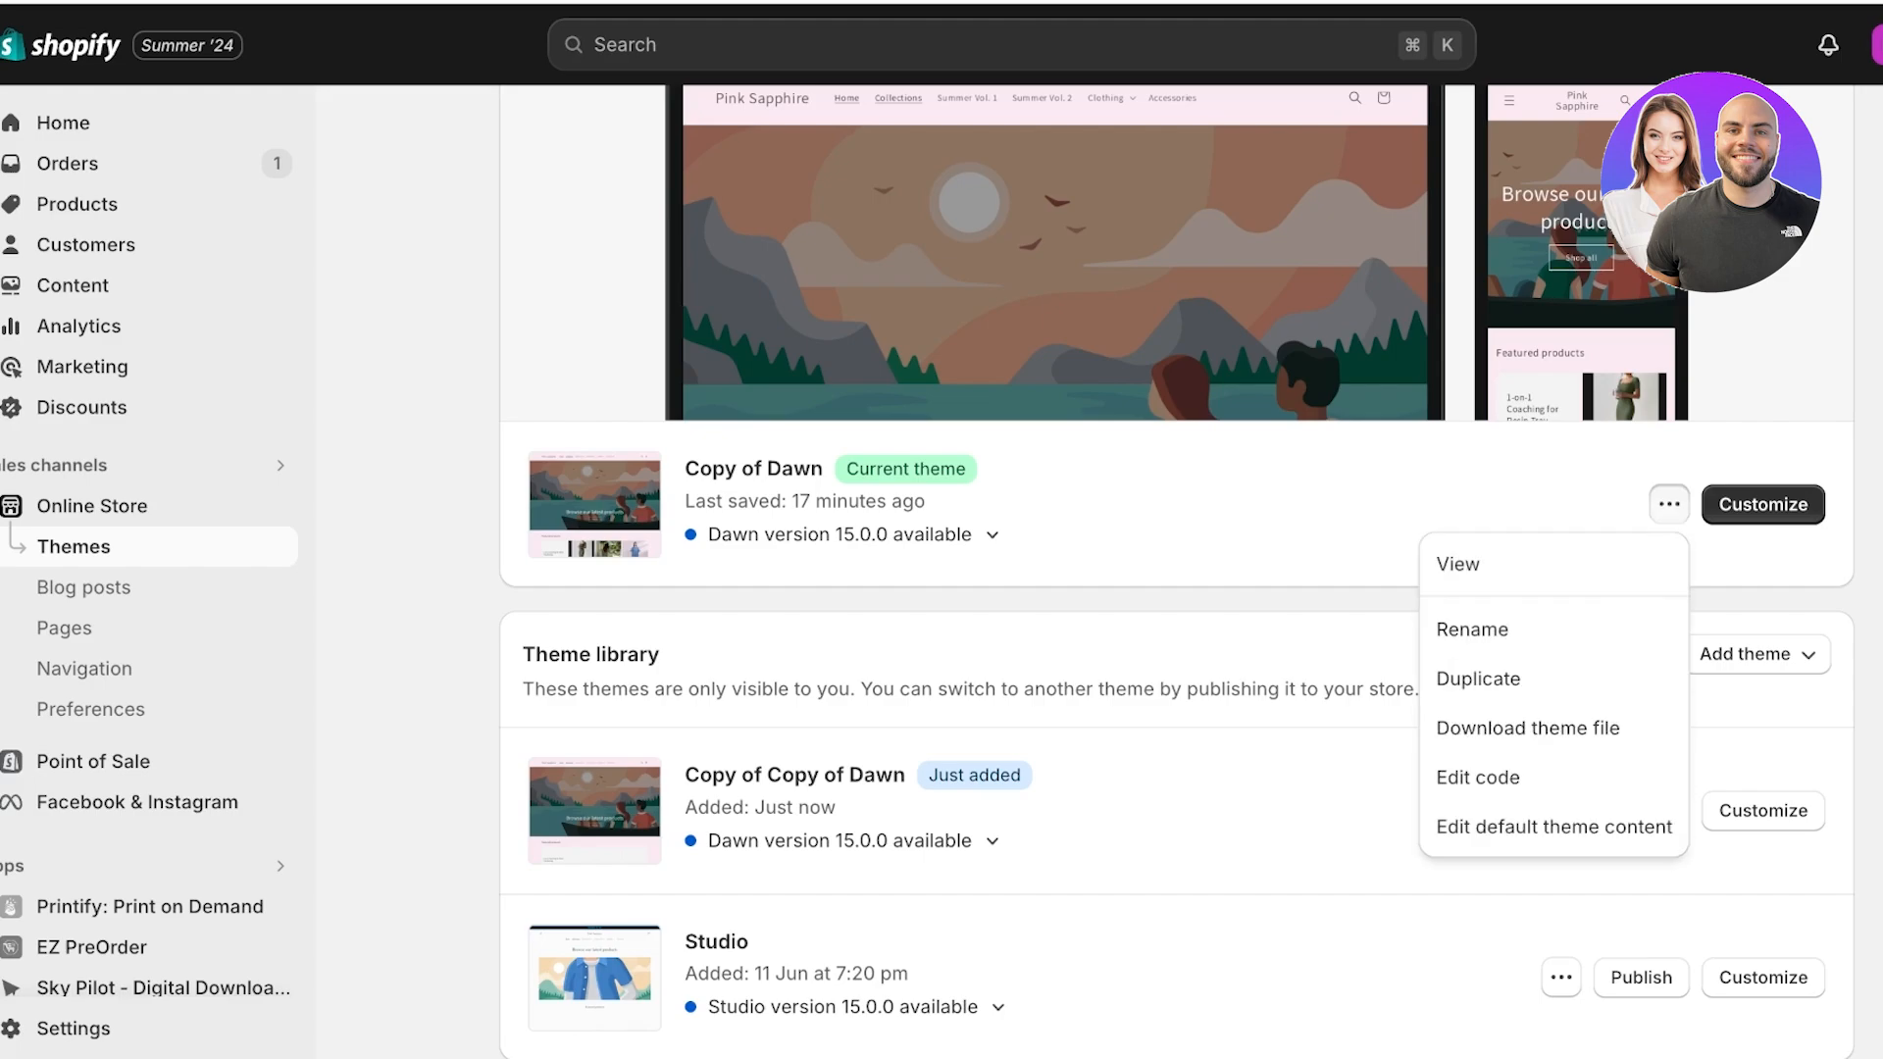
click(1478, 776)
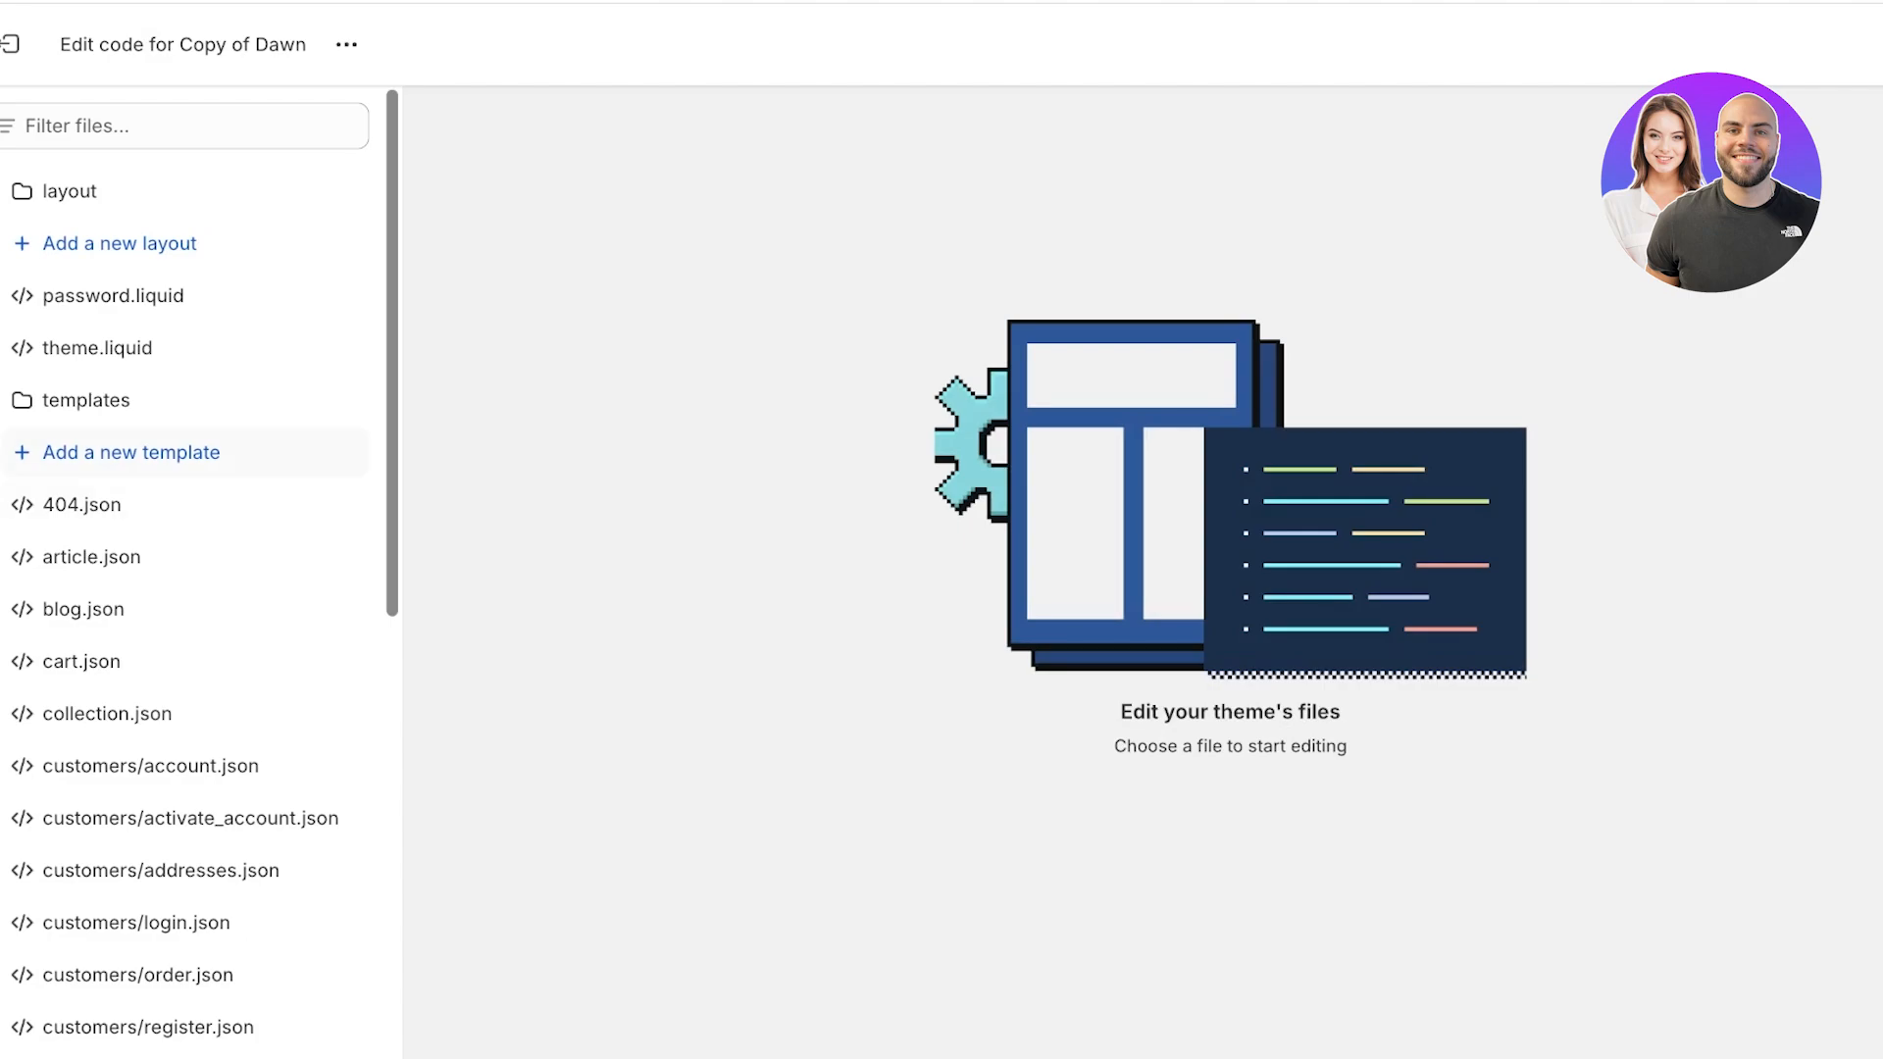
click(98, 347)
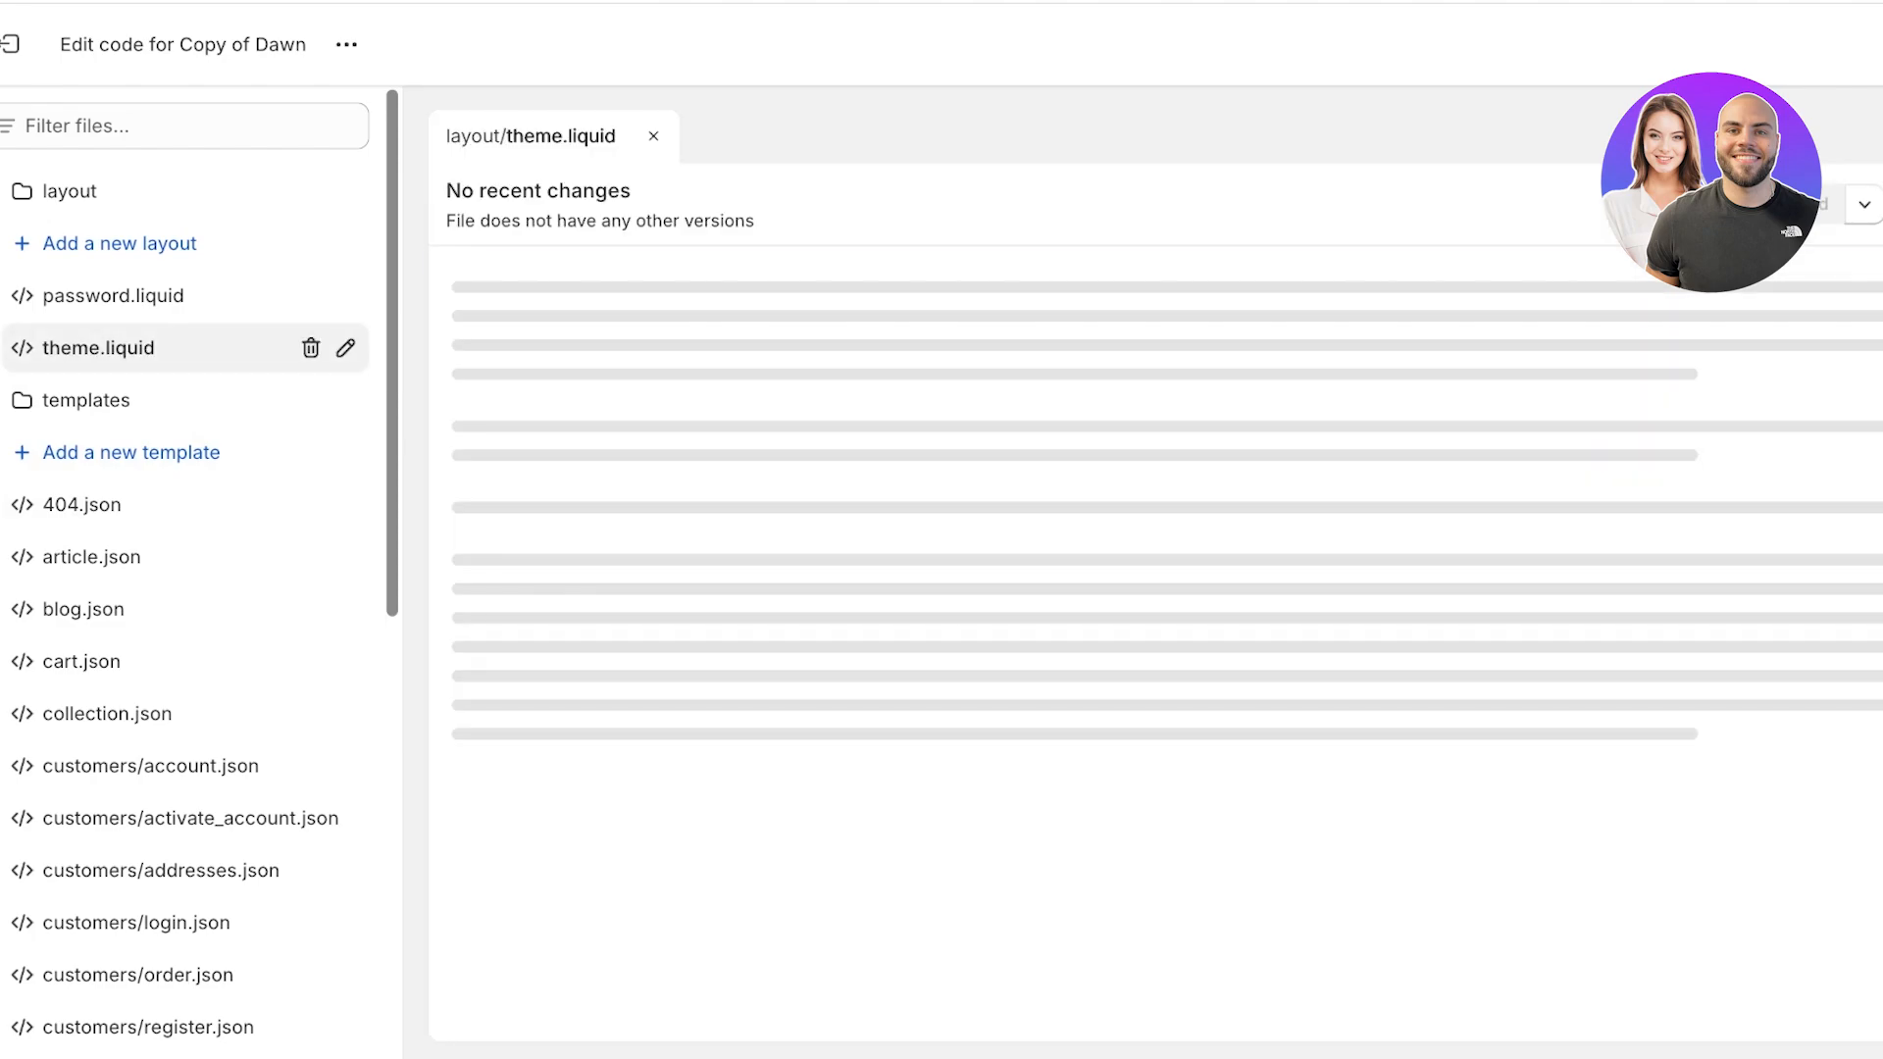
click(184, 125)
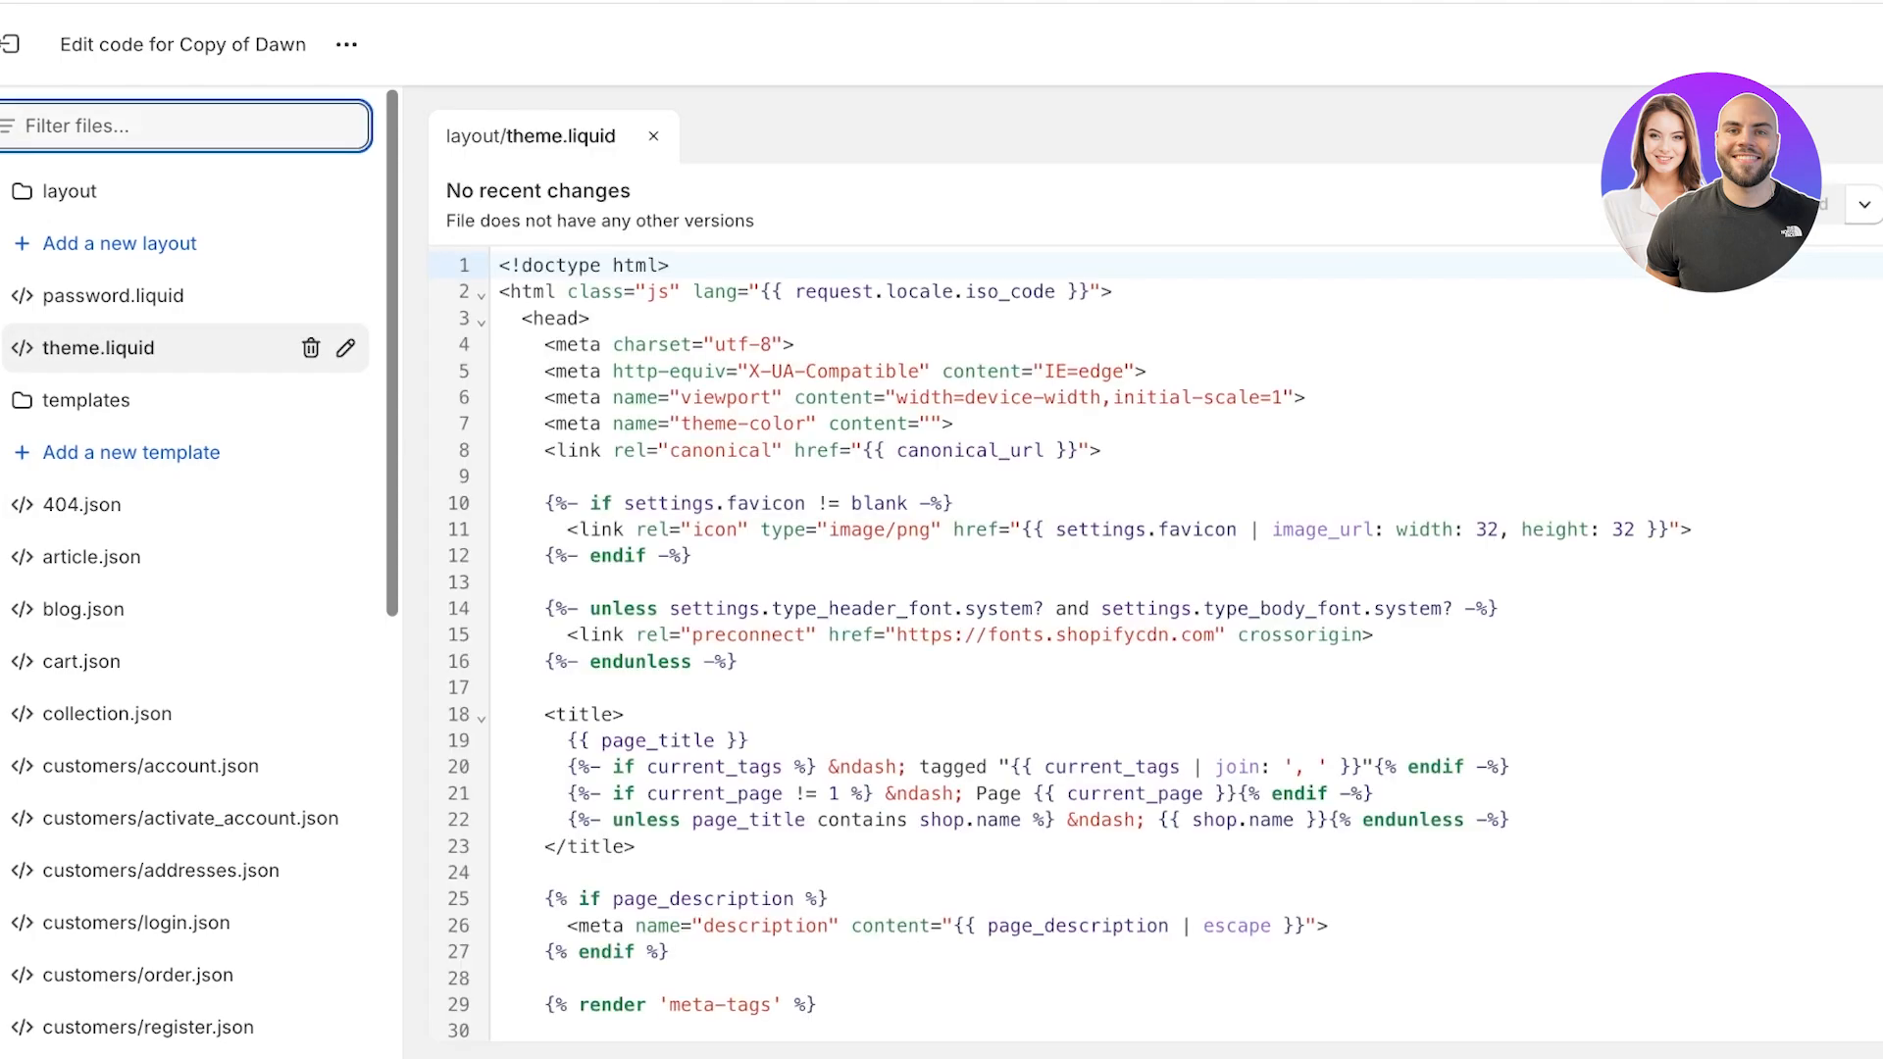
Filter the theme files for theme.li, clear the filter and collapse the templates folder.
text(theme.li)
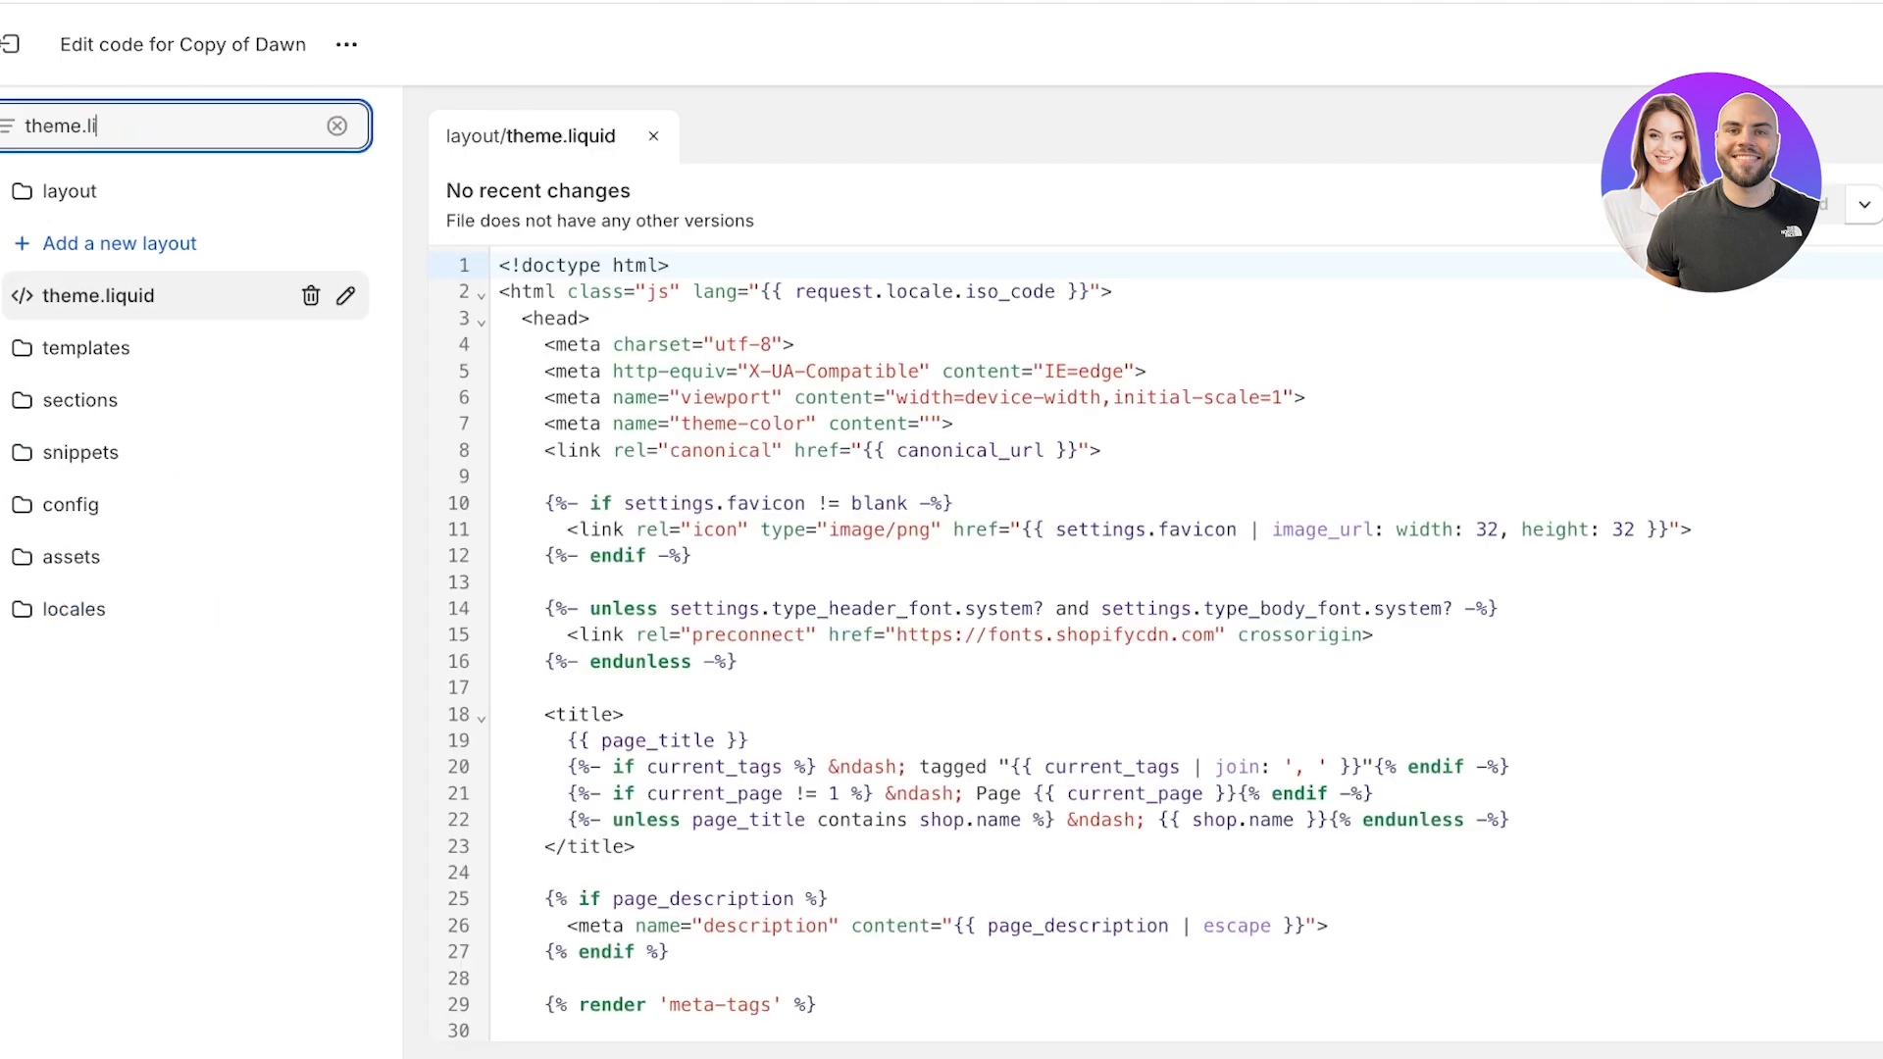
click(336, 125)
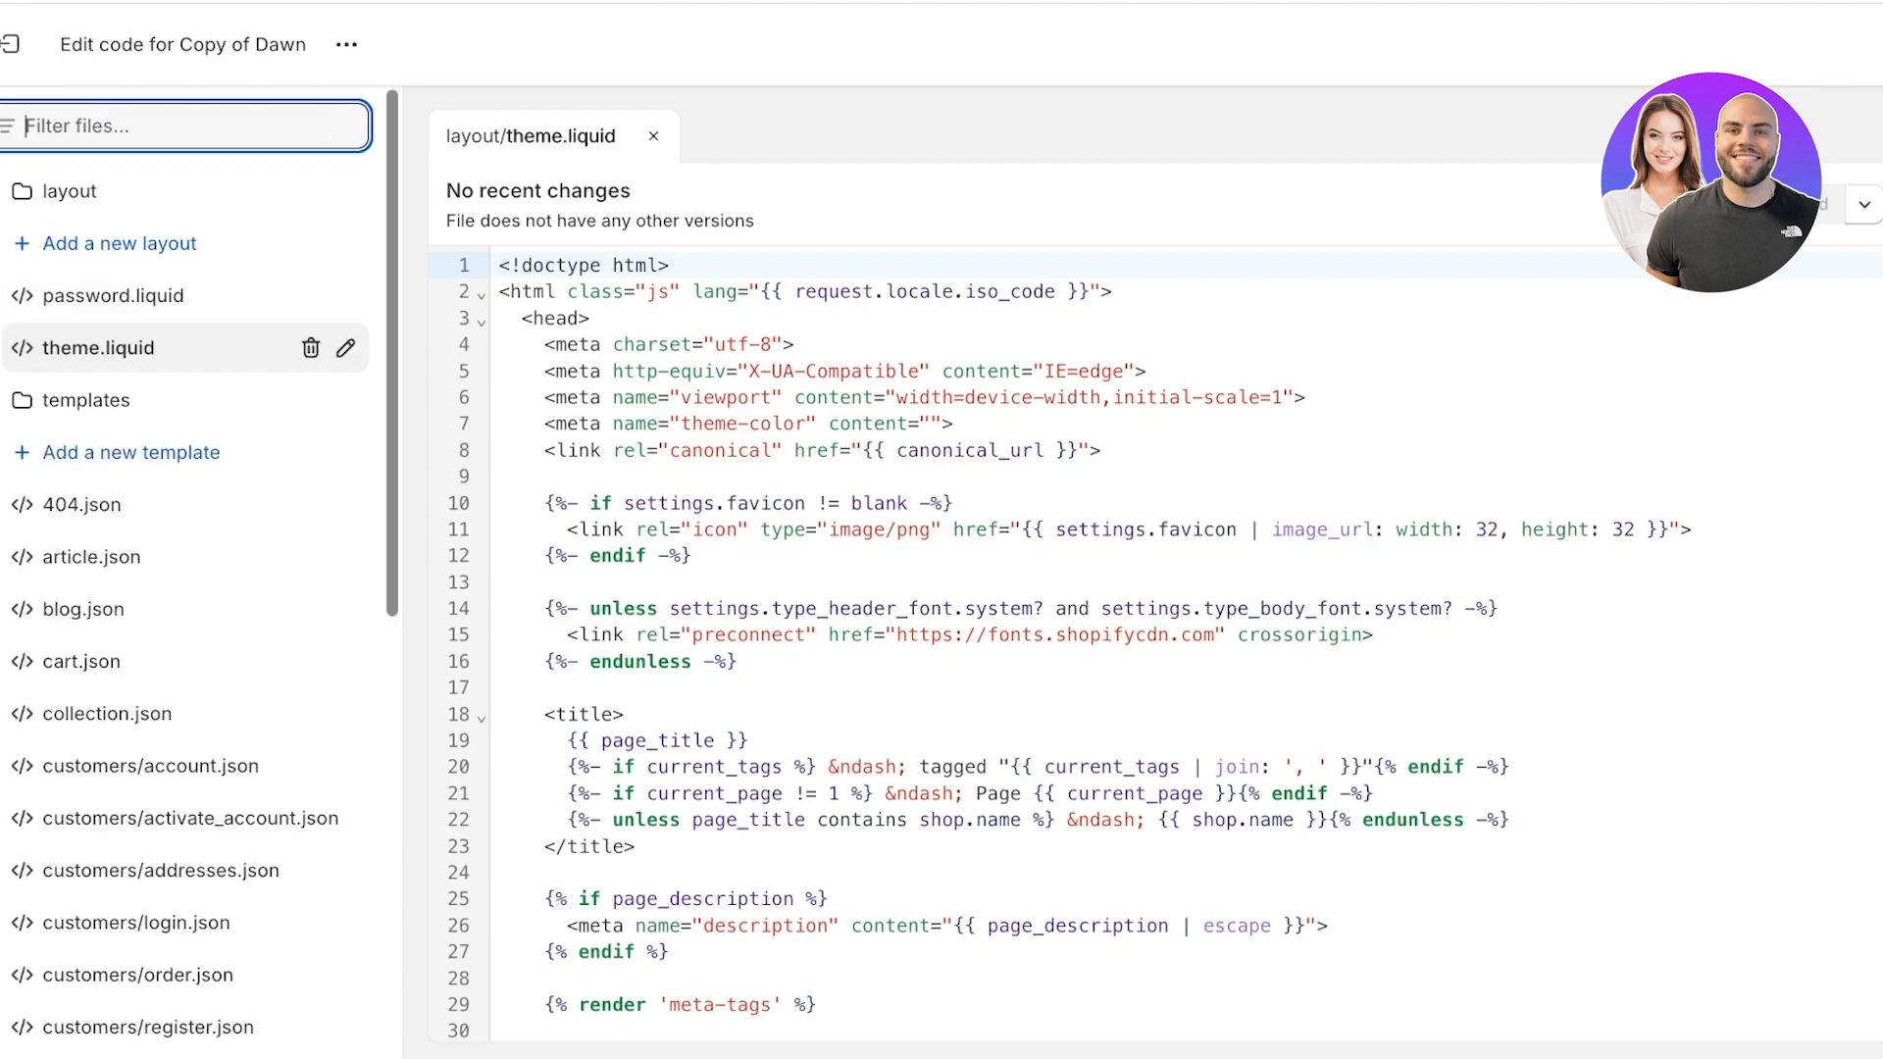
click(86, 400)
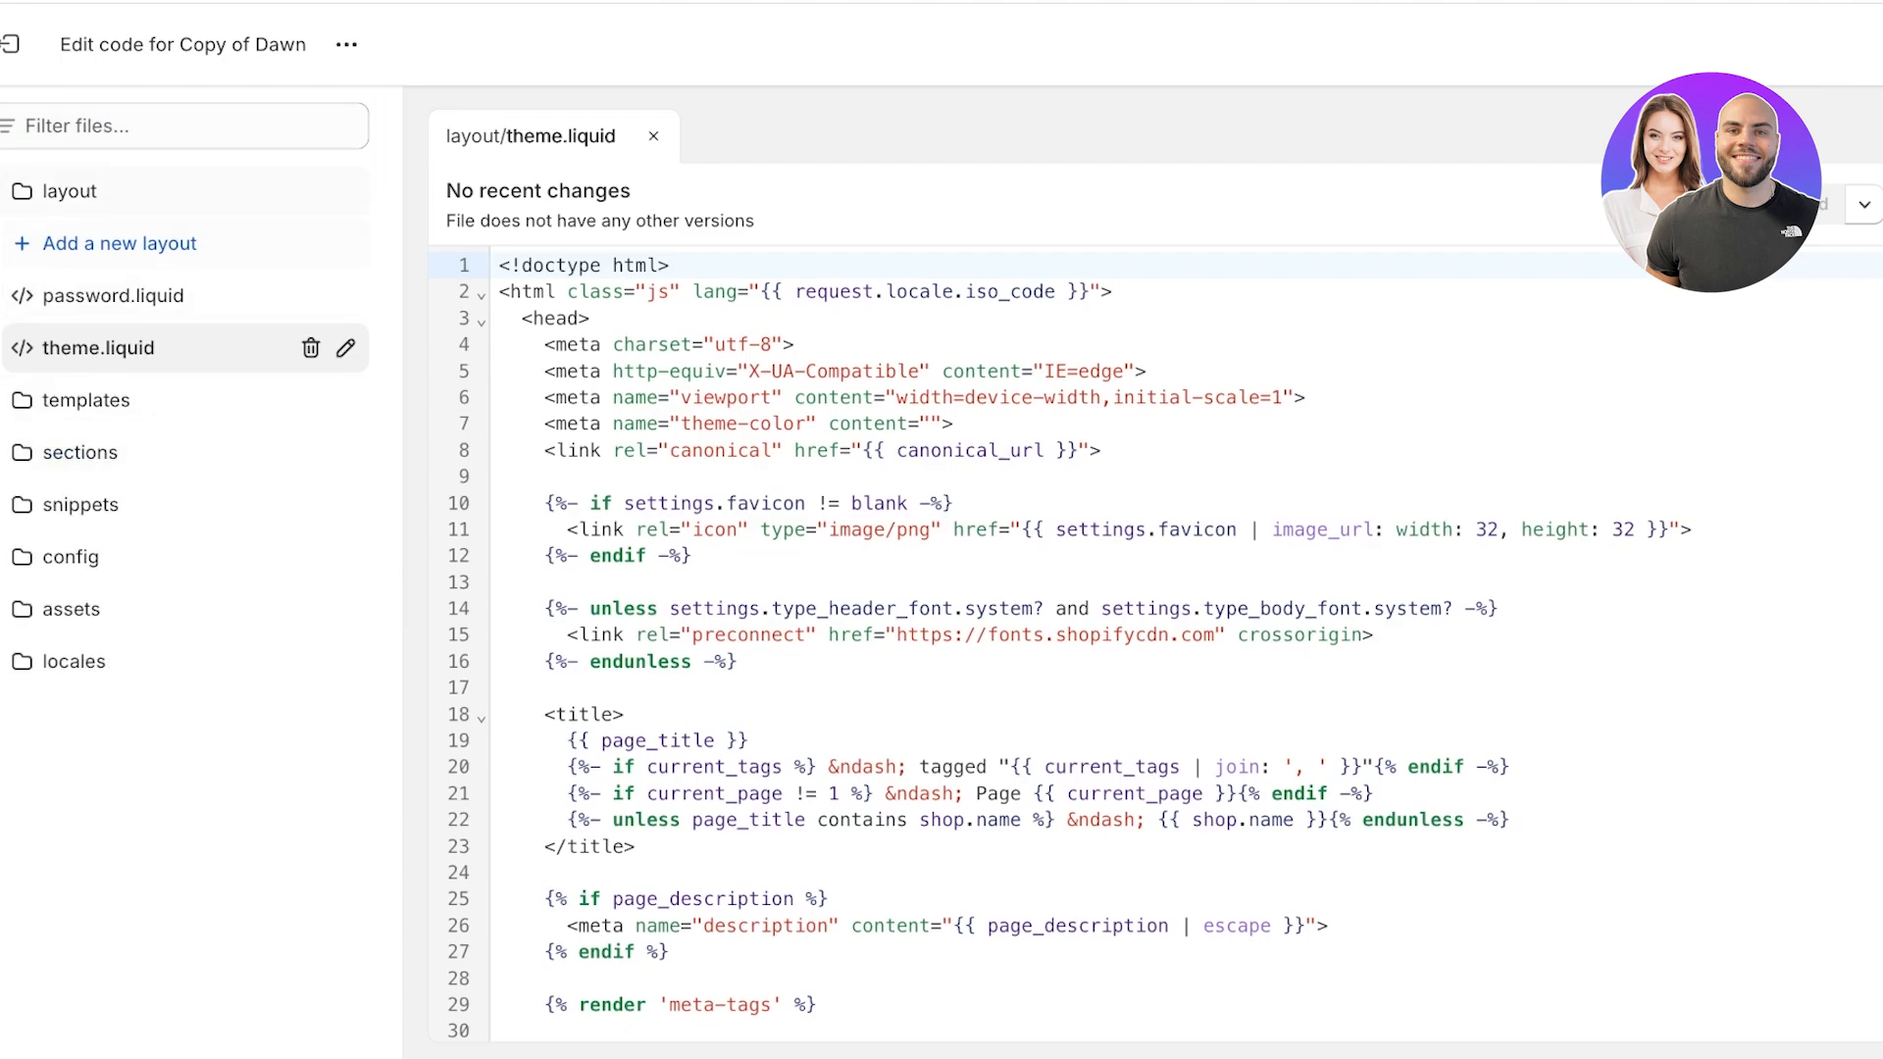
click(70, 191)
click(70, 192)
Insert the copied Google site verification meta tag on a new line directly below the opening head tag in theme.liquid and save the file.
click(592, 319)
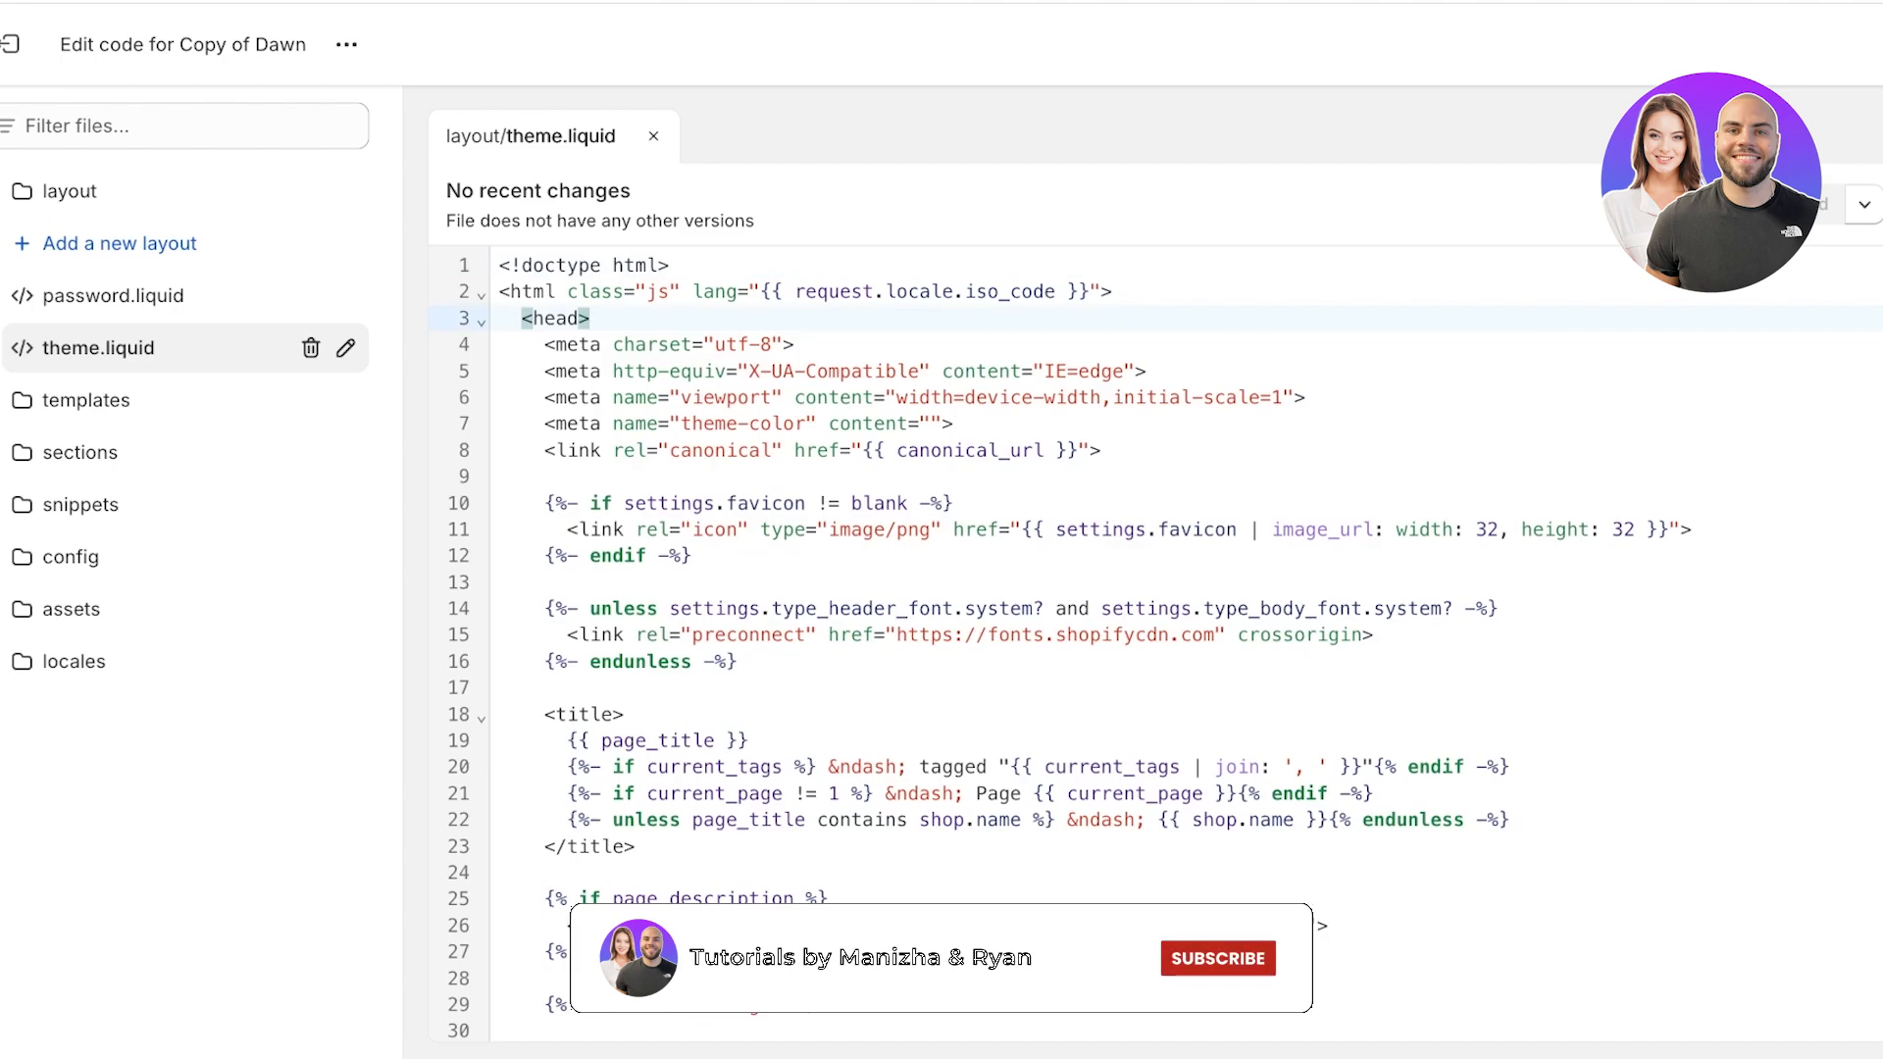
key(Return)
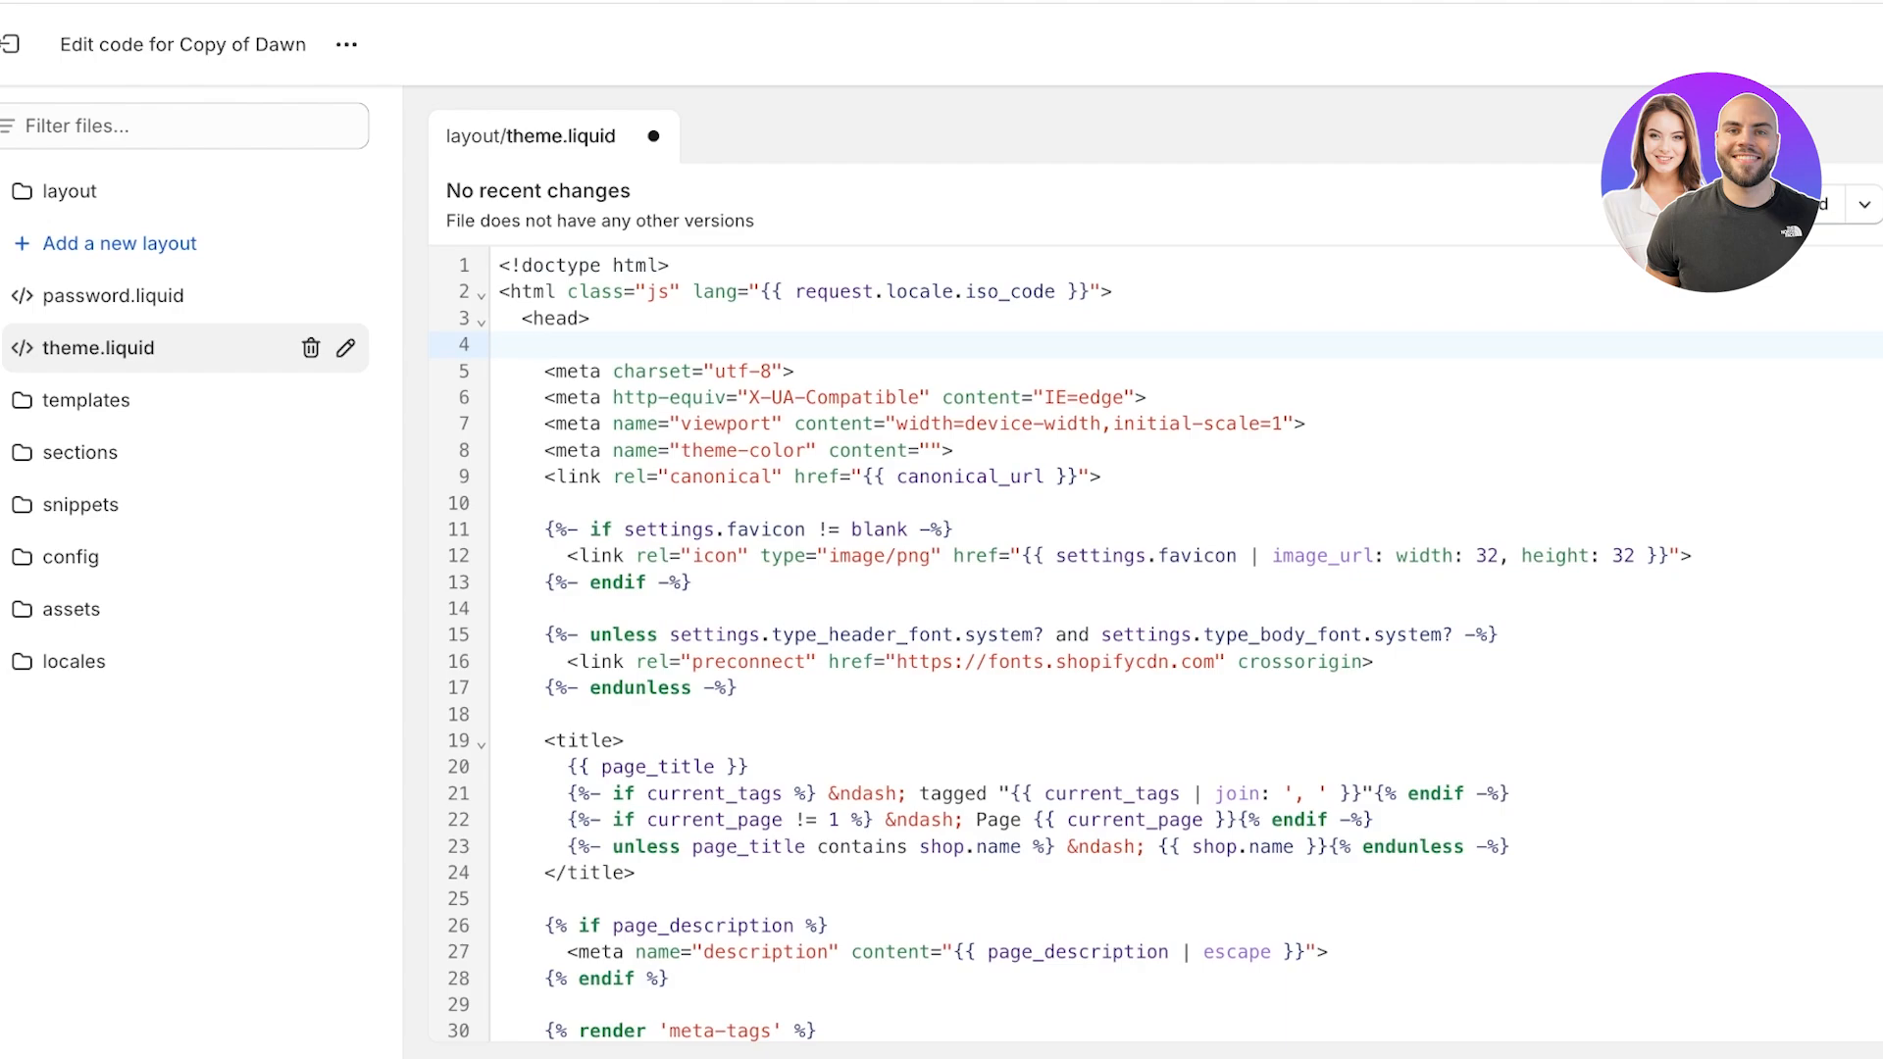
key(ctrl+v)
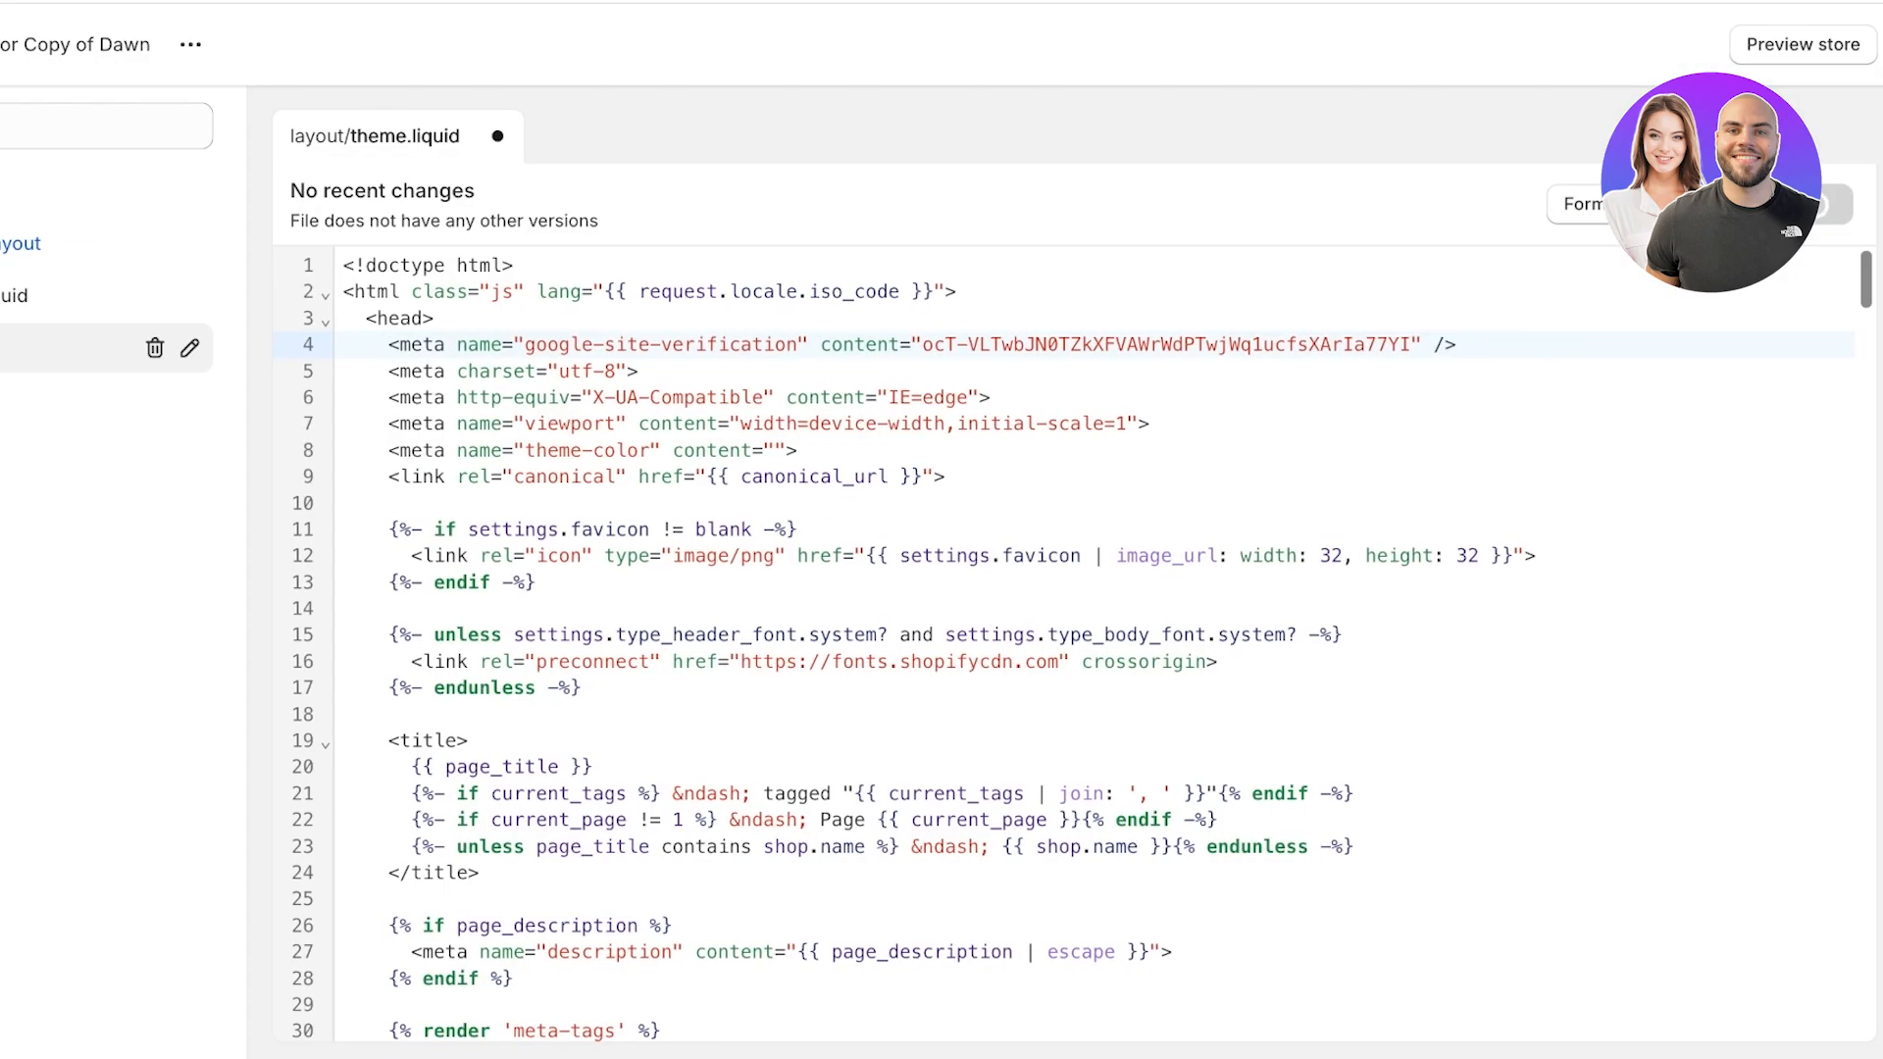
key(ctrl+s)
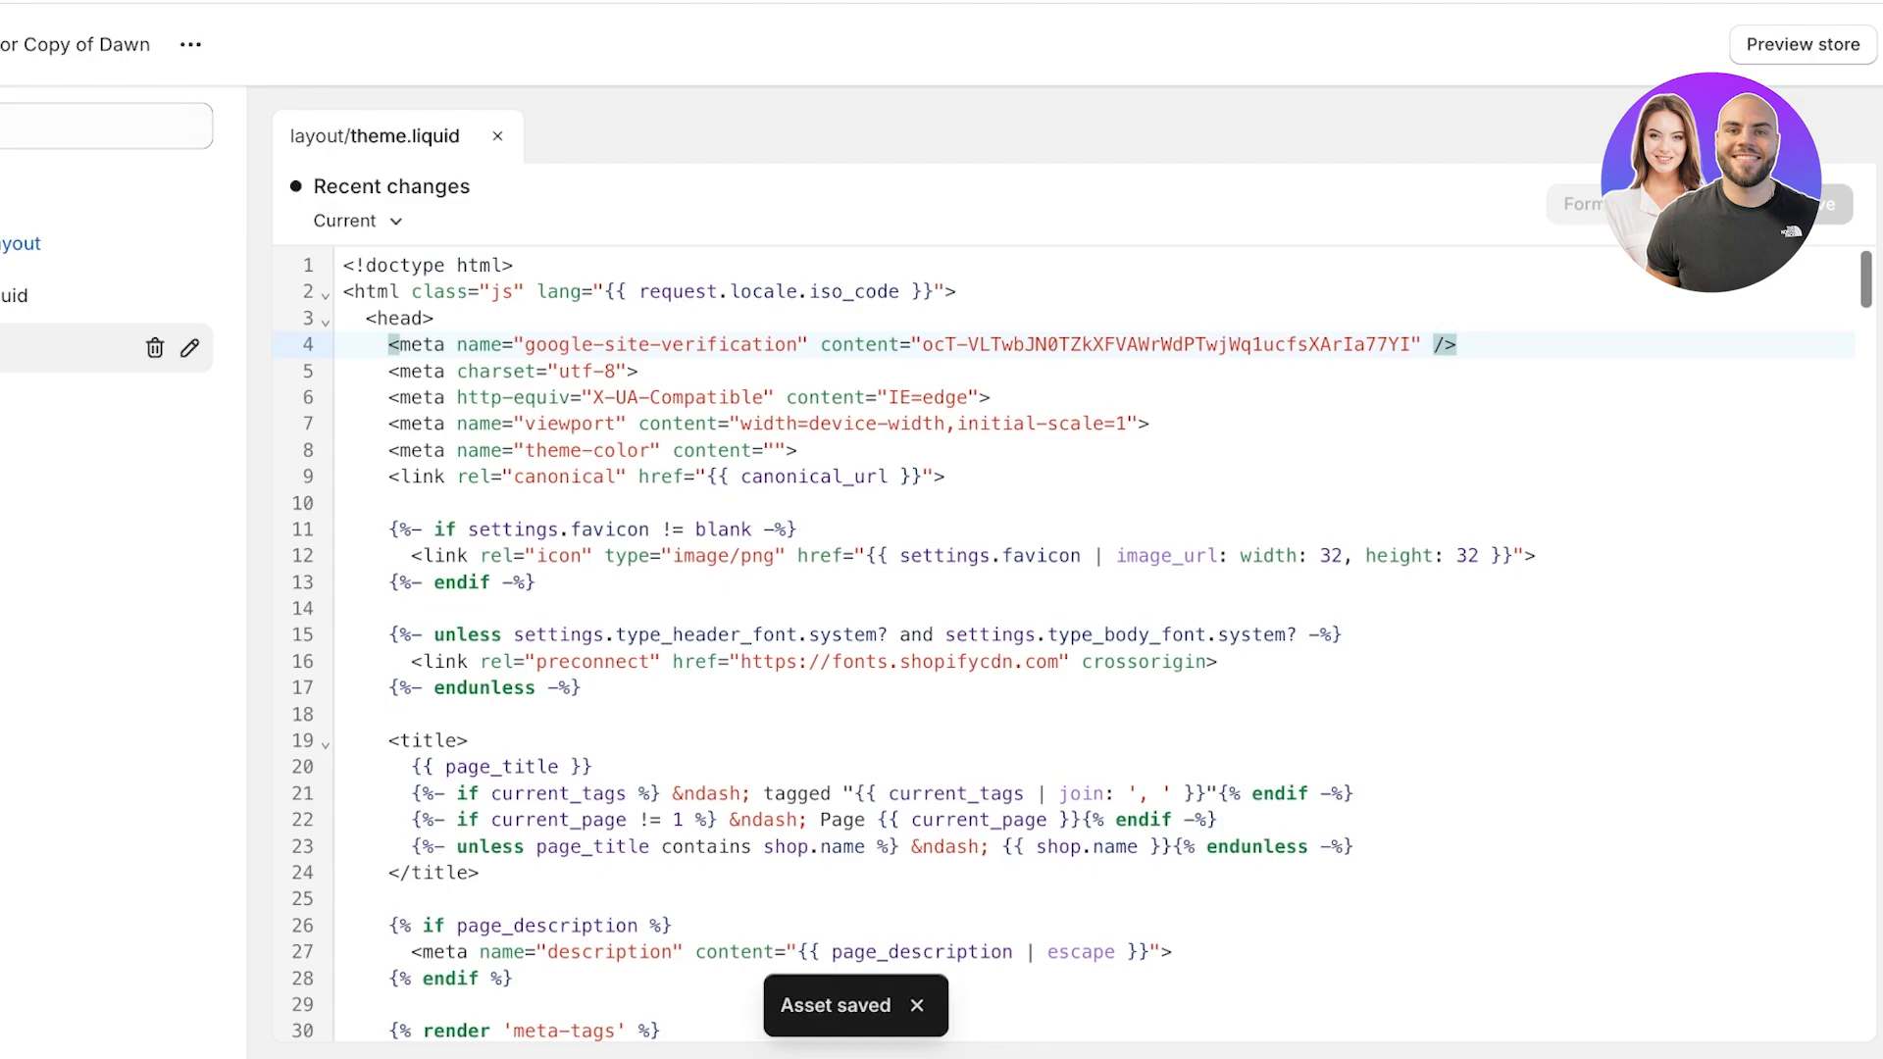
Exit the code editor, switch to Google Search Console and verify ownership with the HTML tag method.
click(56, 43)
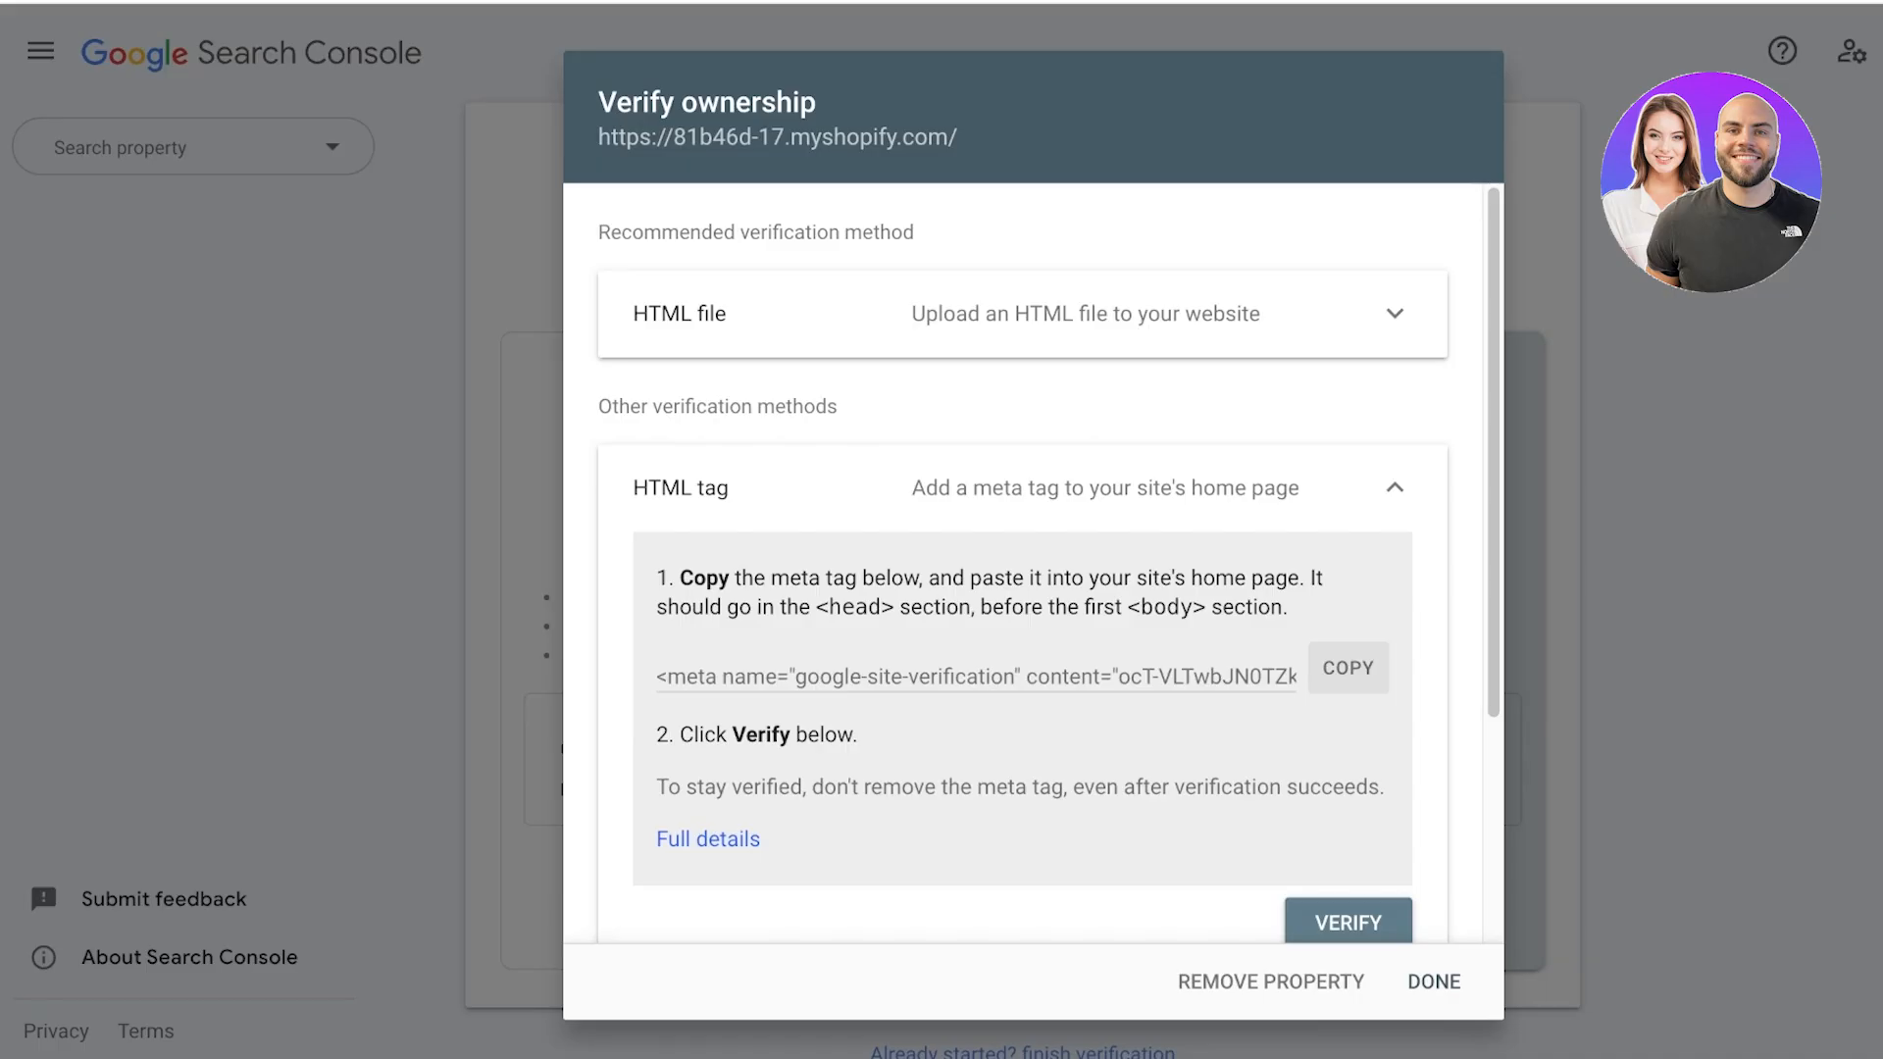
scroll(1047, 564, down, 2)
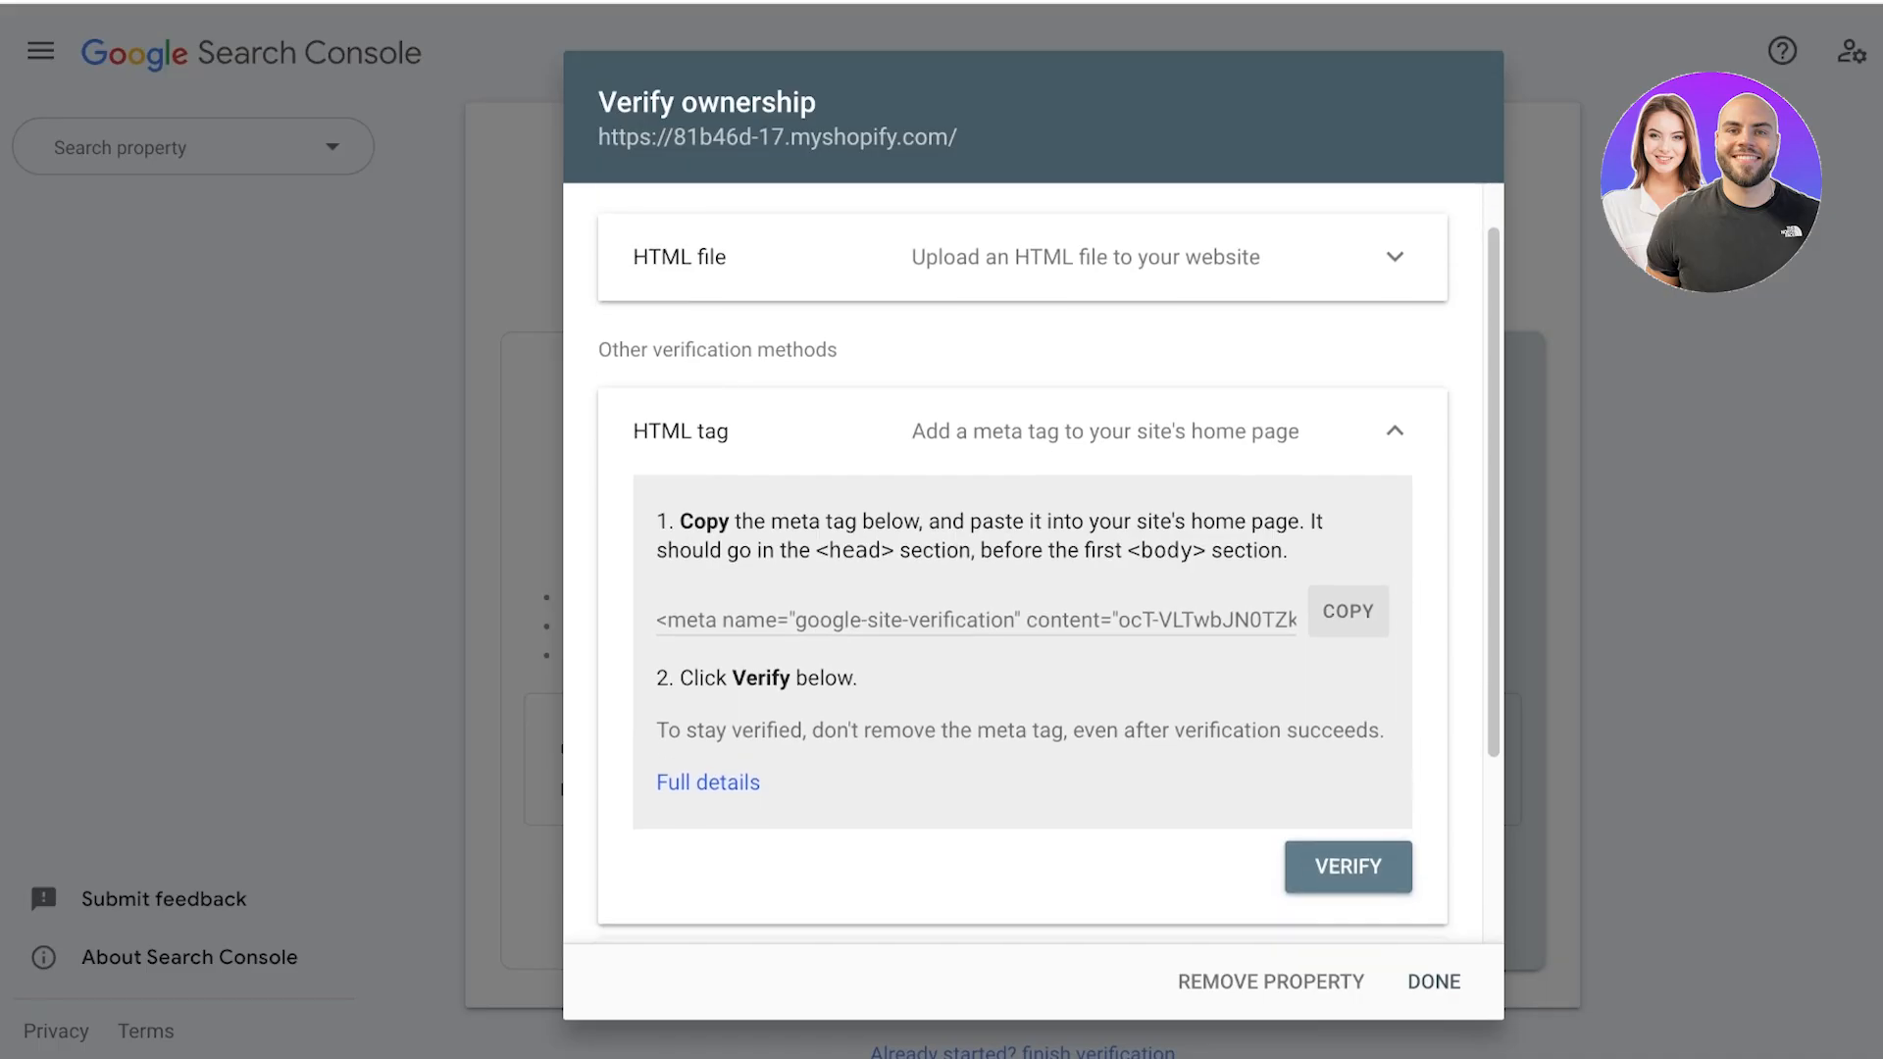
scroll(1047, 564, up, 2)
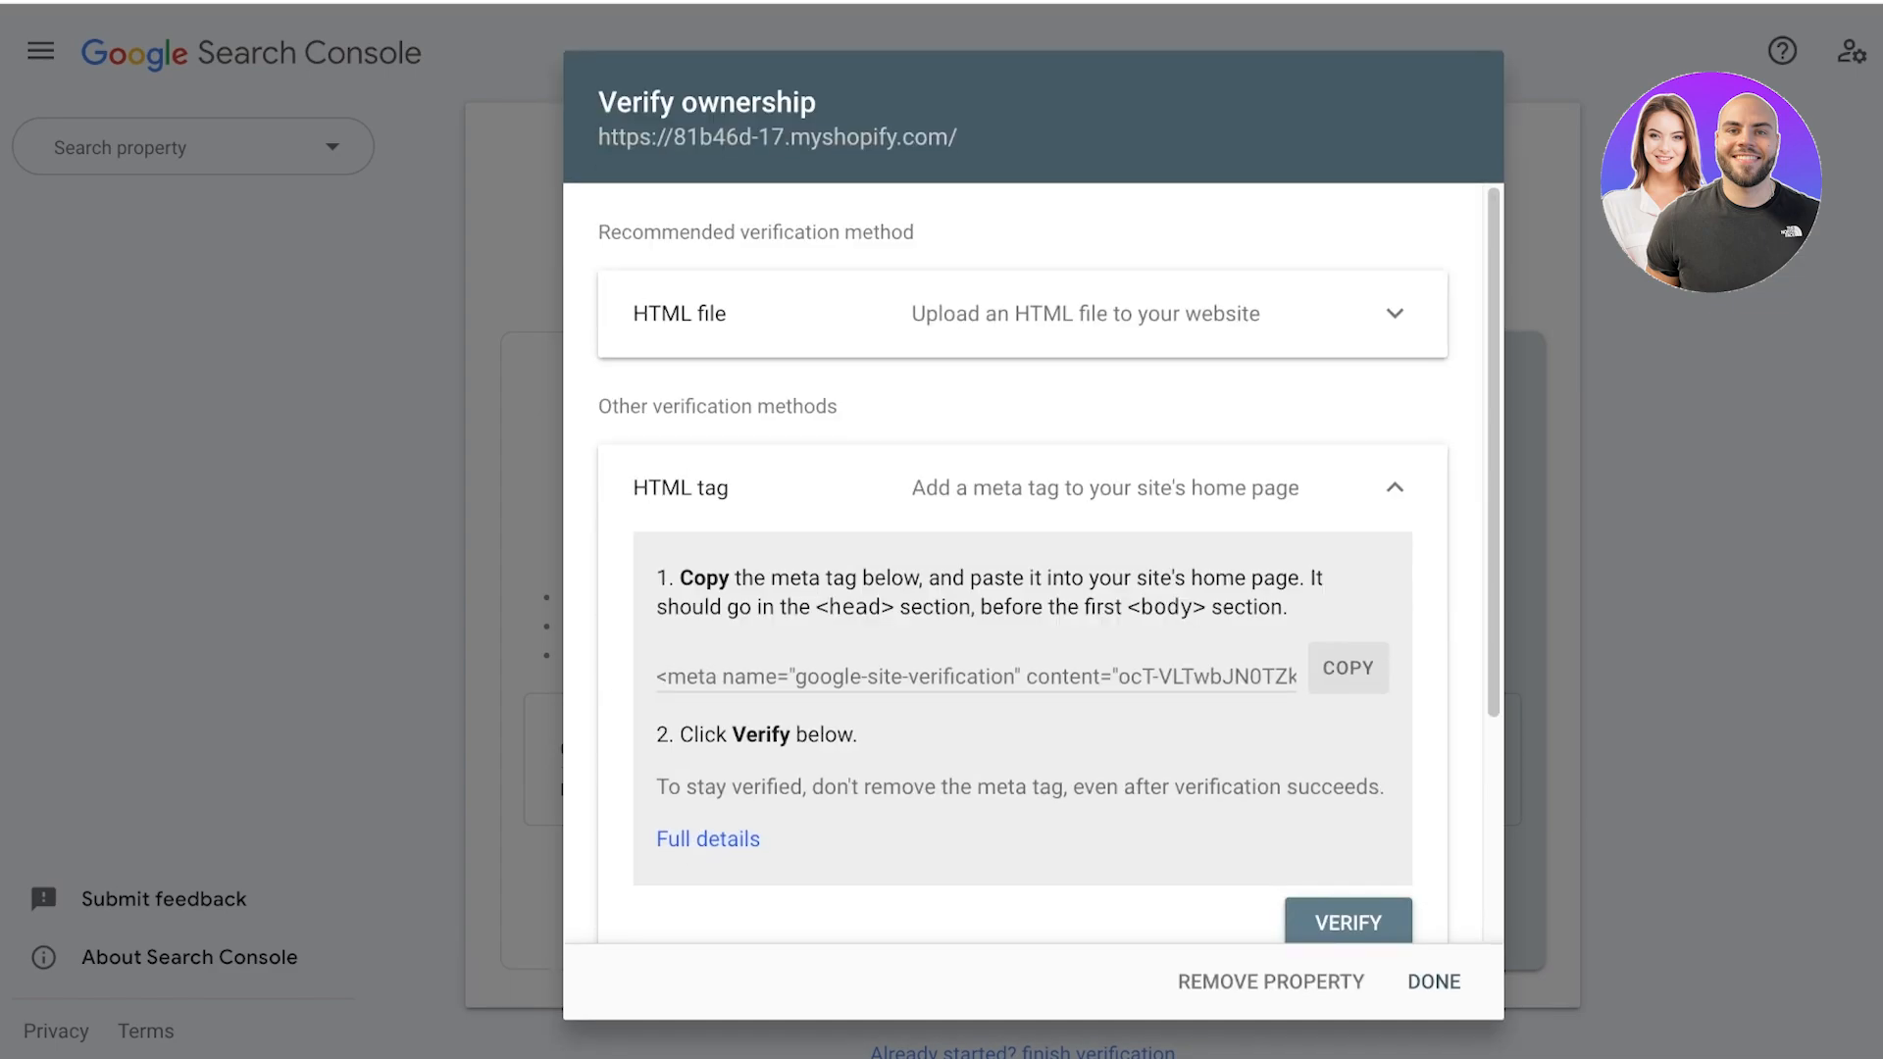
scroll(1047, 563, down, 1)
click(1348, 858)
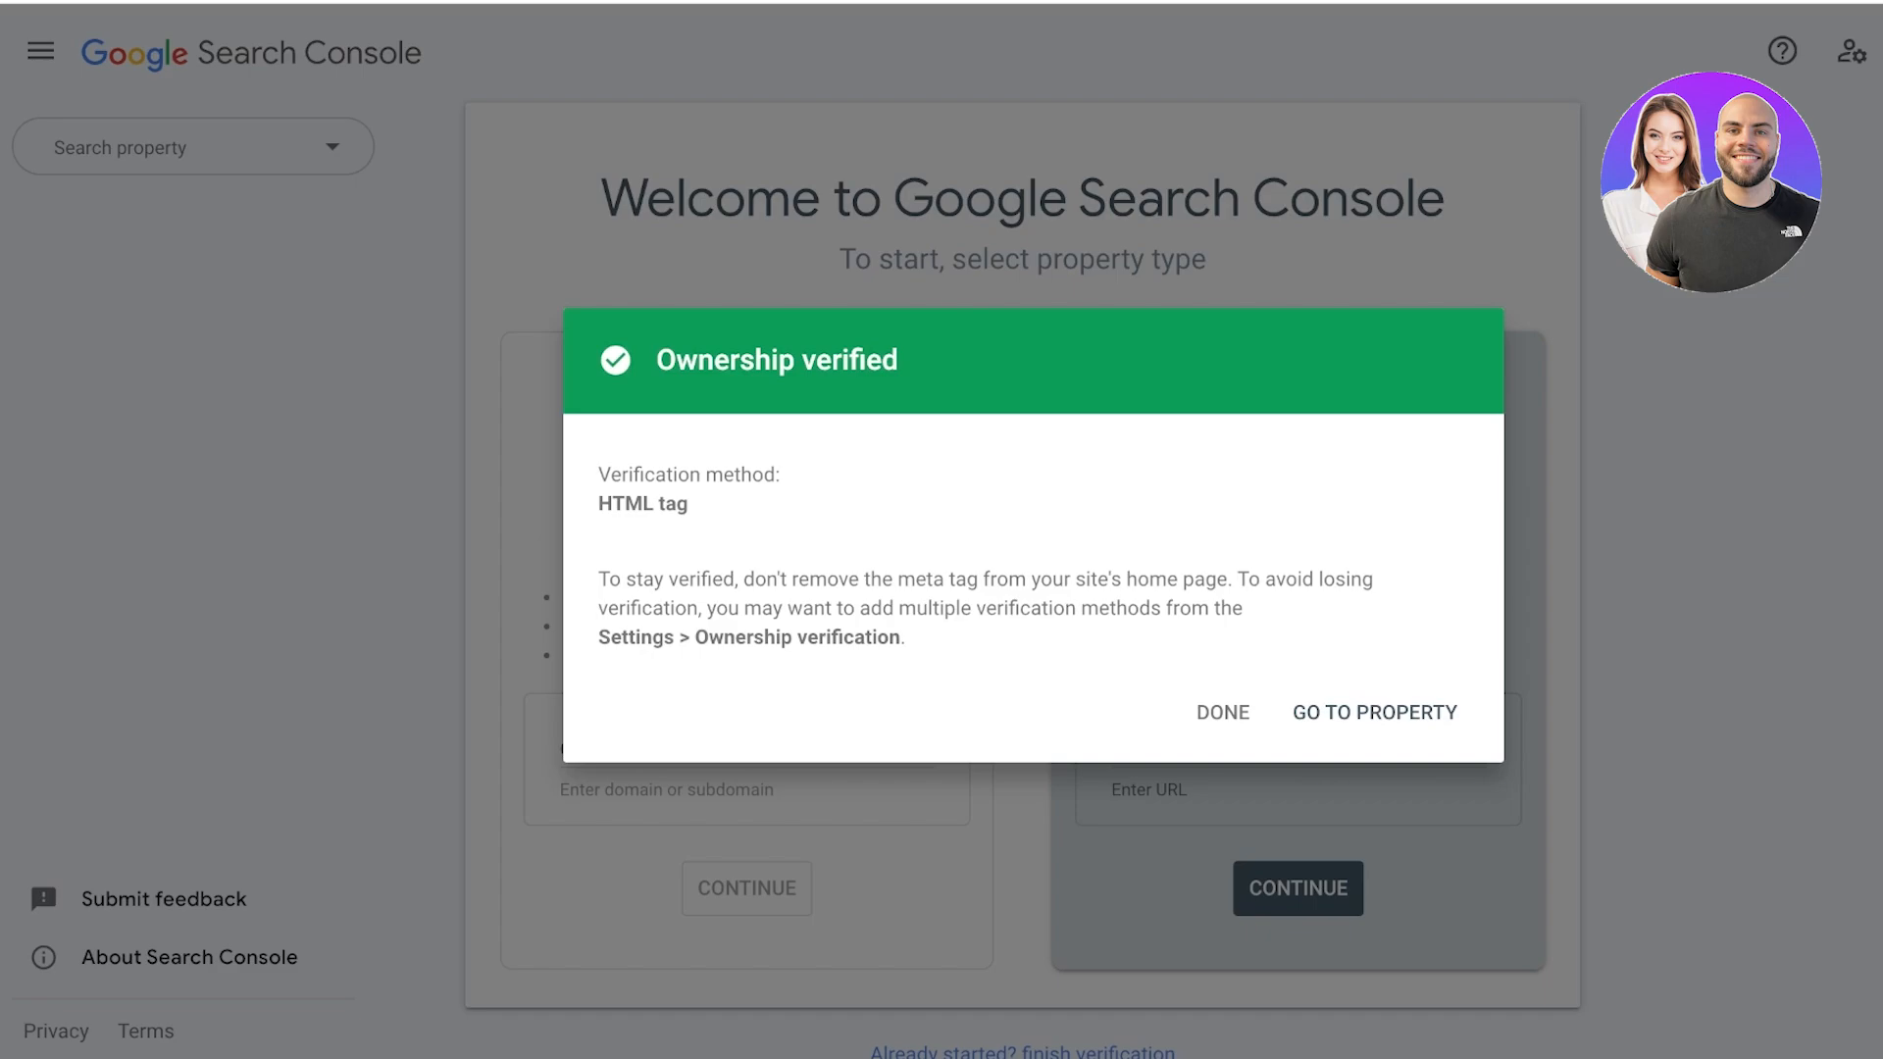
Go to the verified property and look at its Performance report and the URL inspection field.
click(1375, 712)
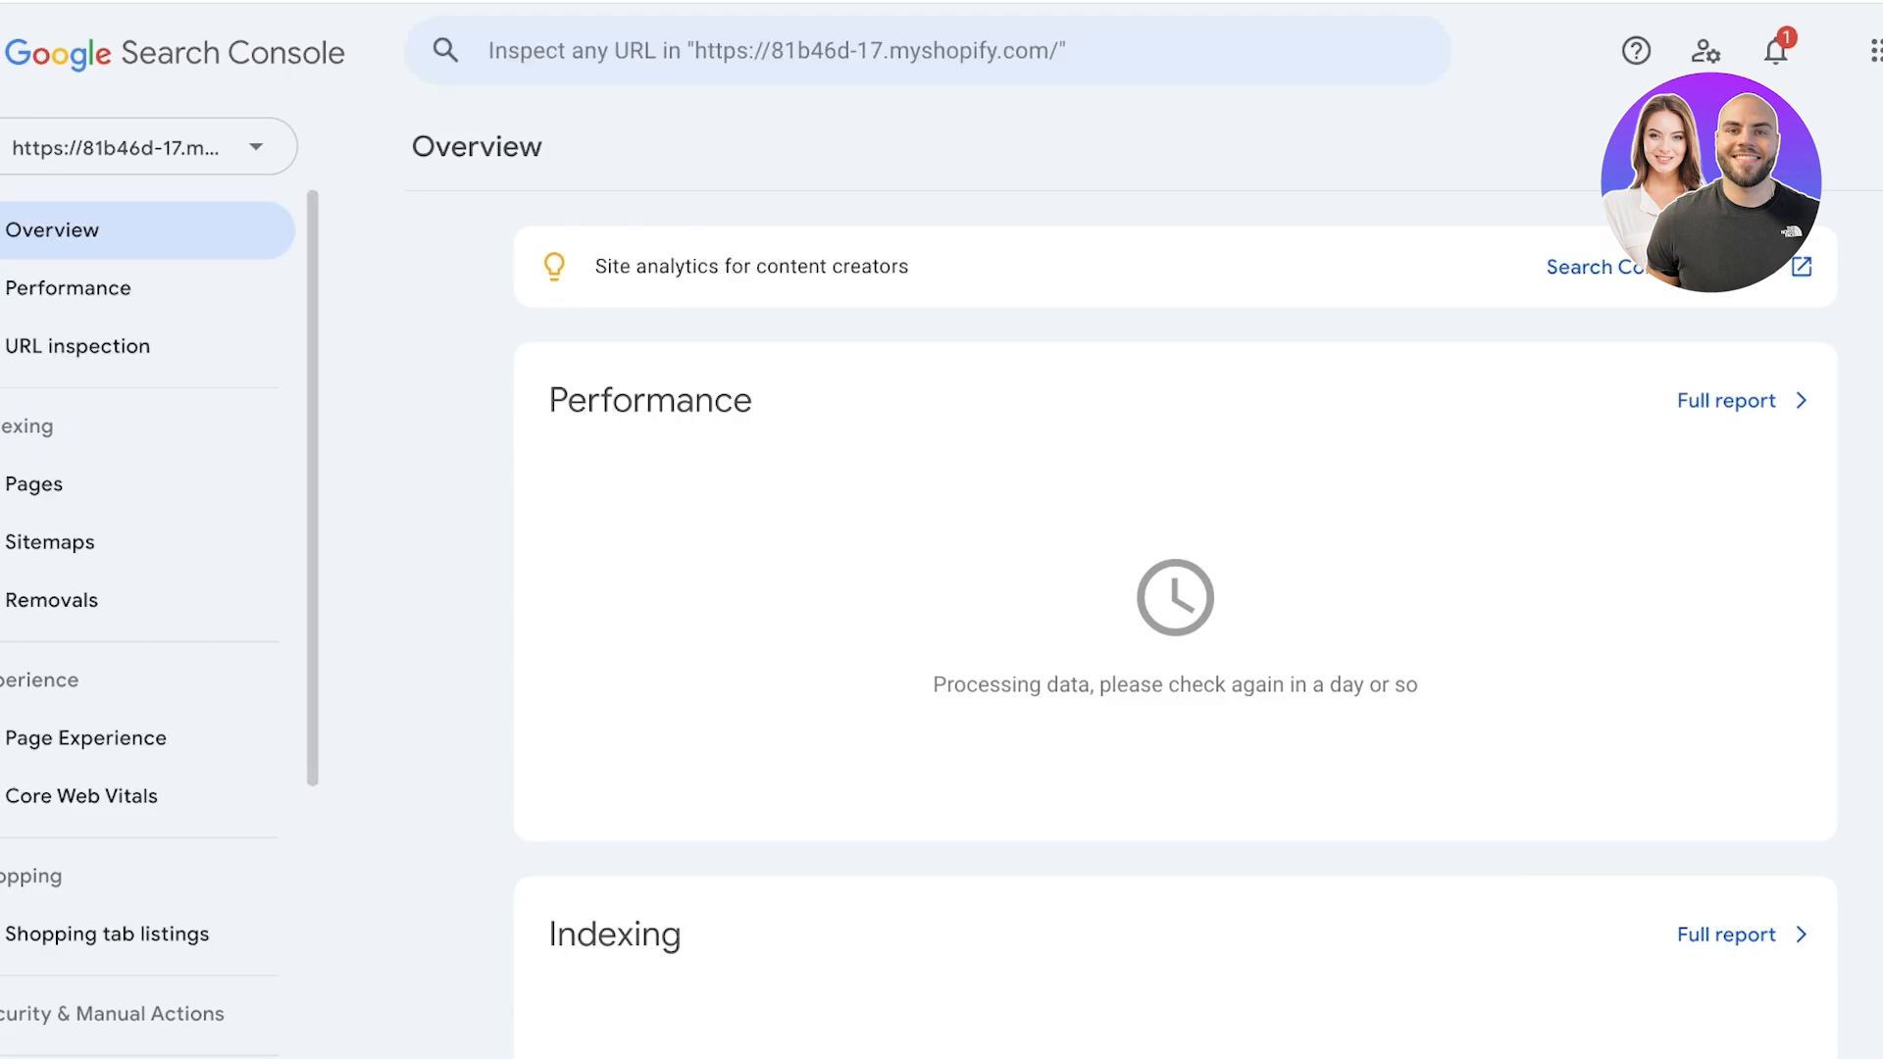
click(68, 288)
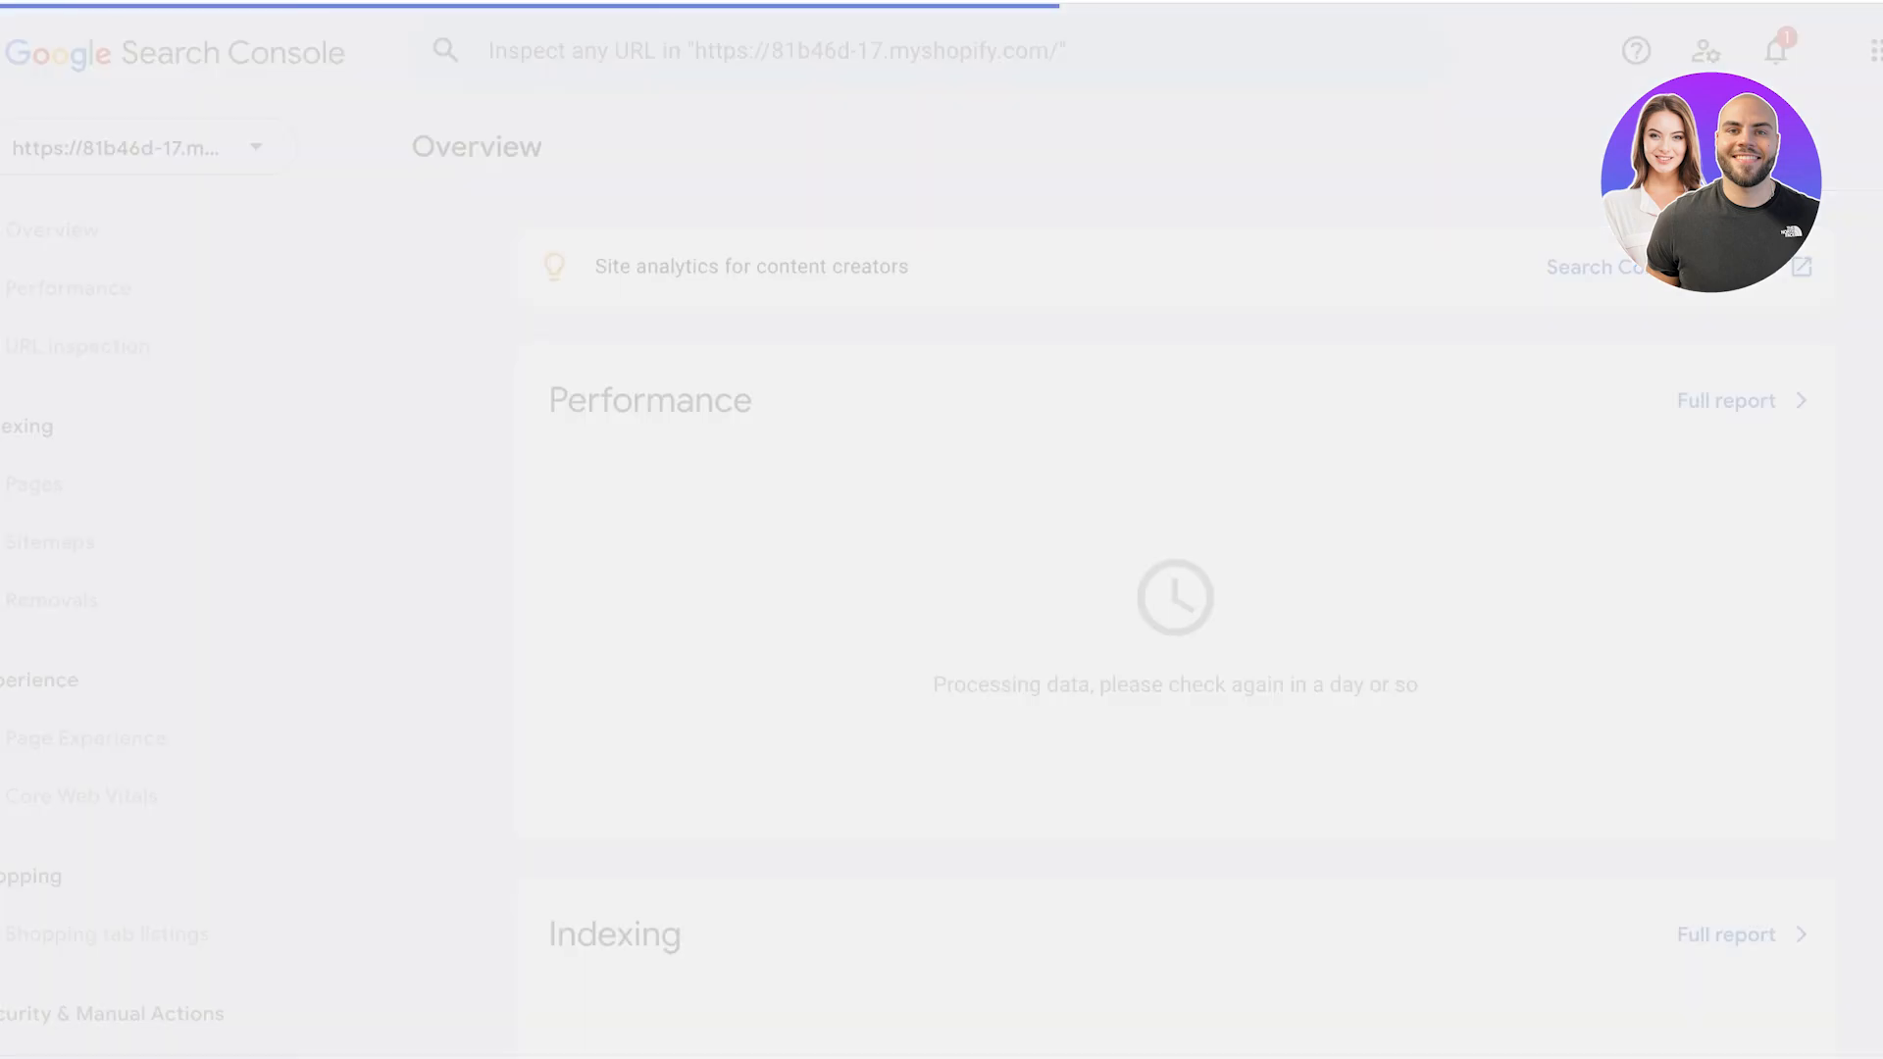
click(77, 346)
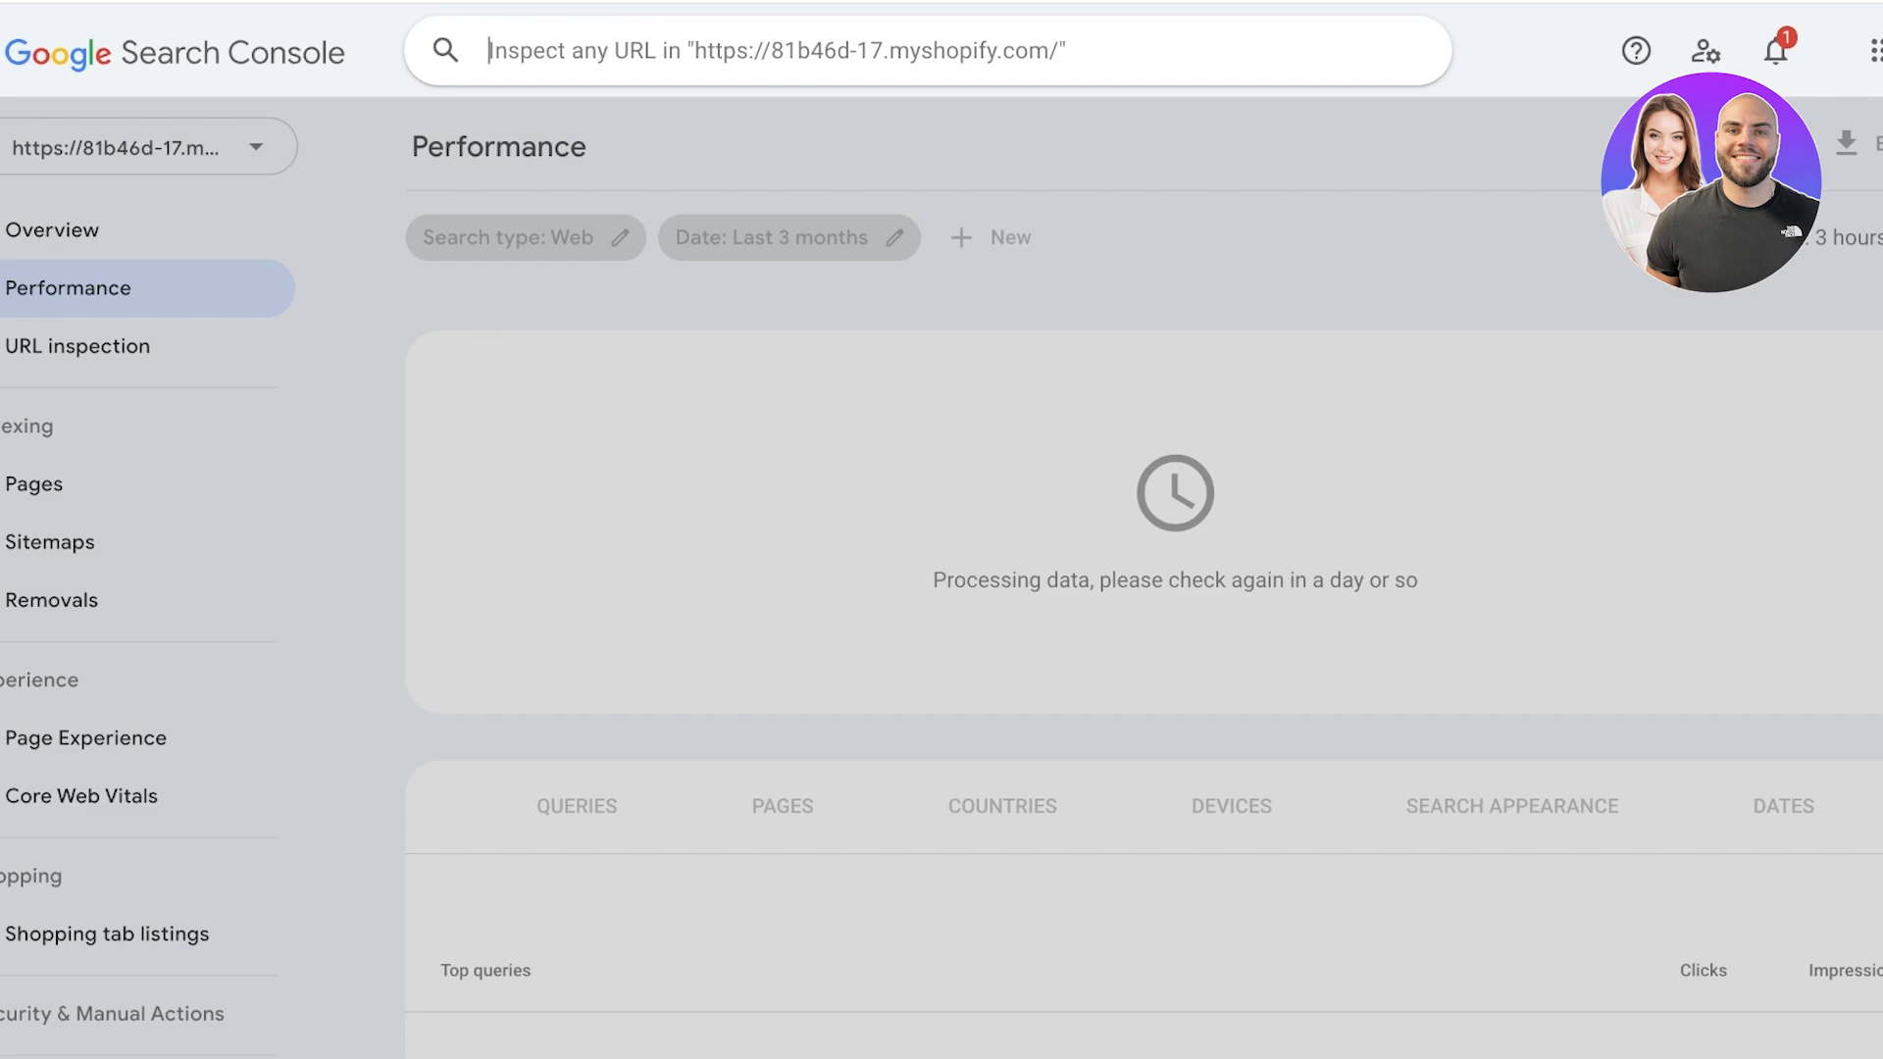
Open the Page indexing report and examine the section on why pages aren't indexed.
click(34, 483)
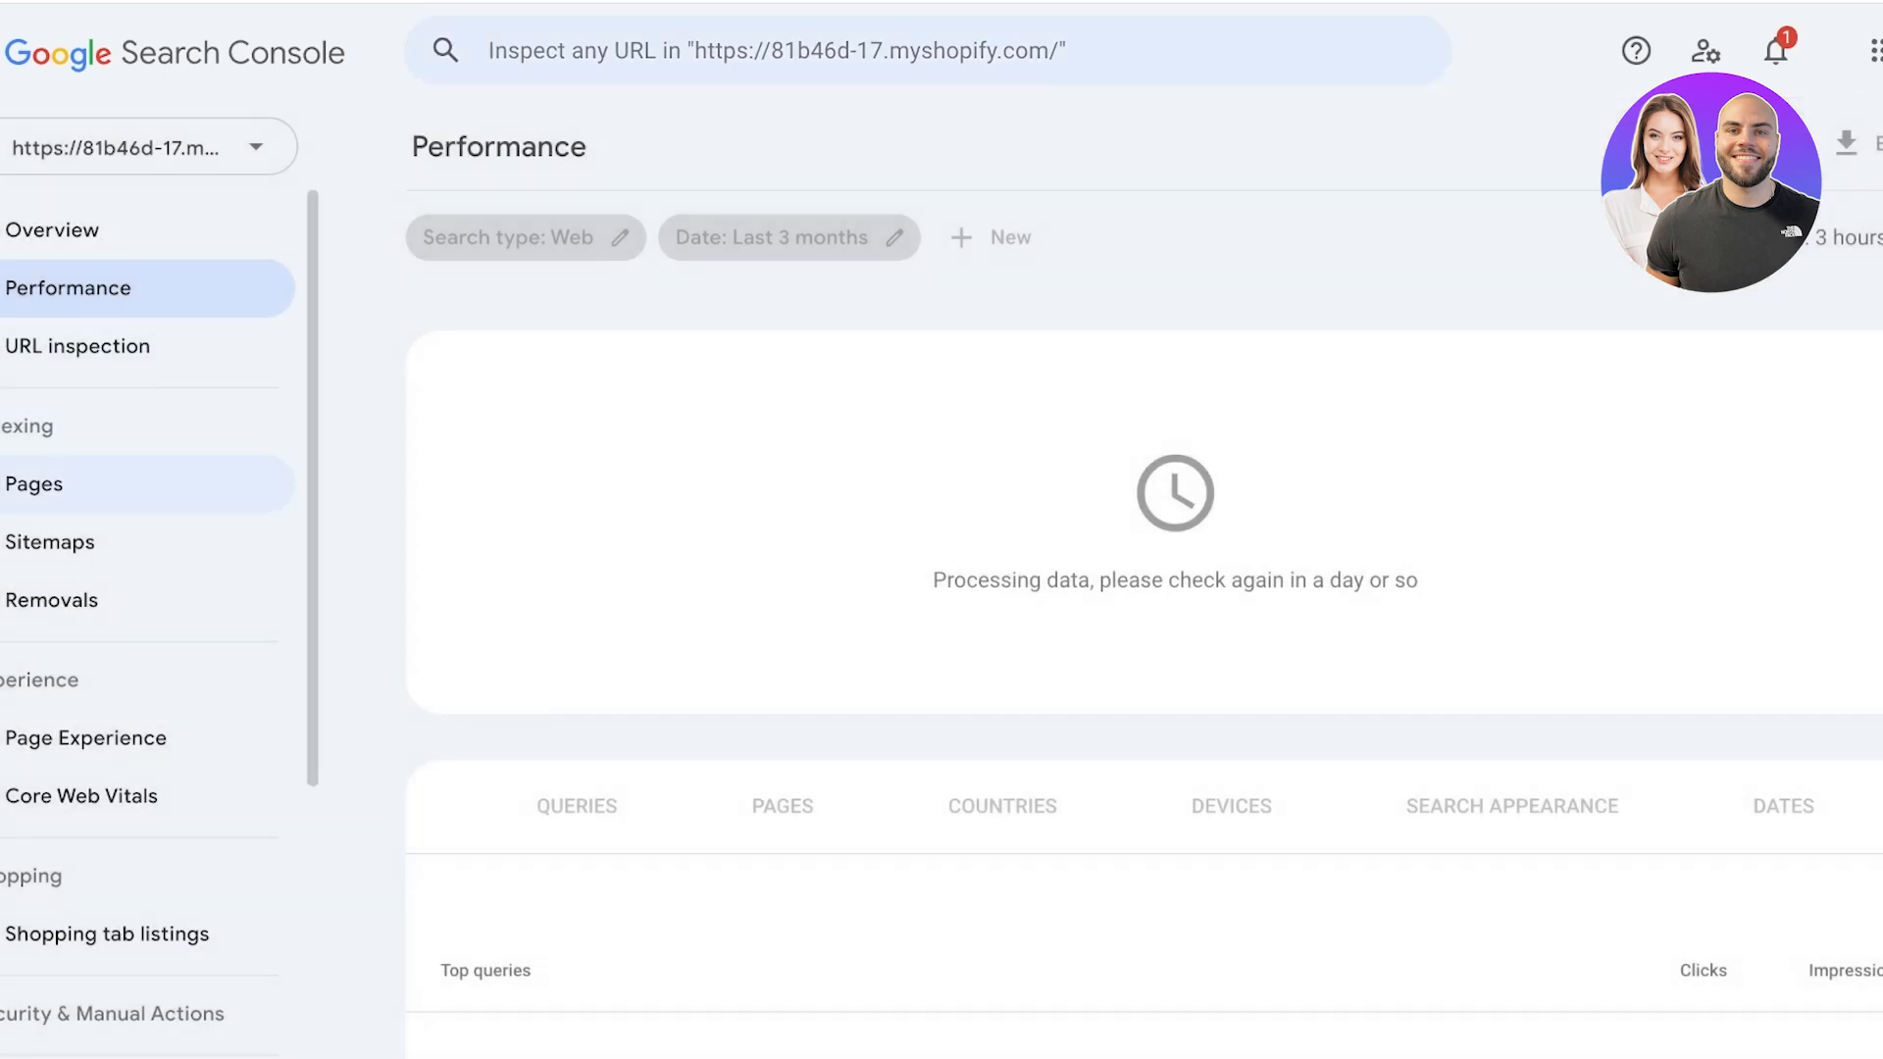
click(35, 483)
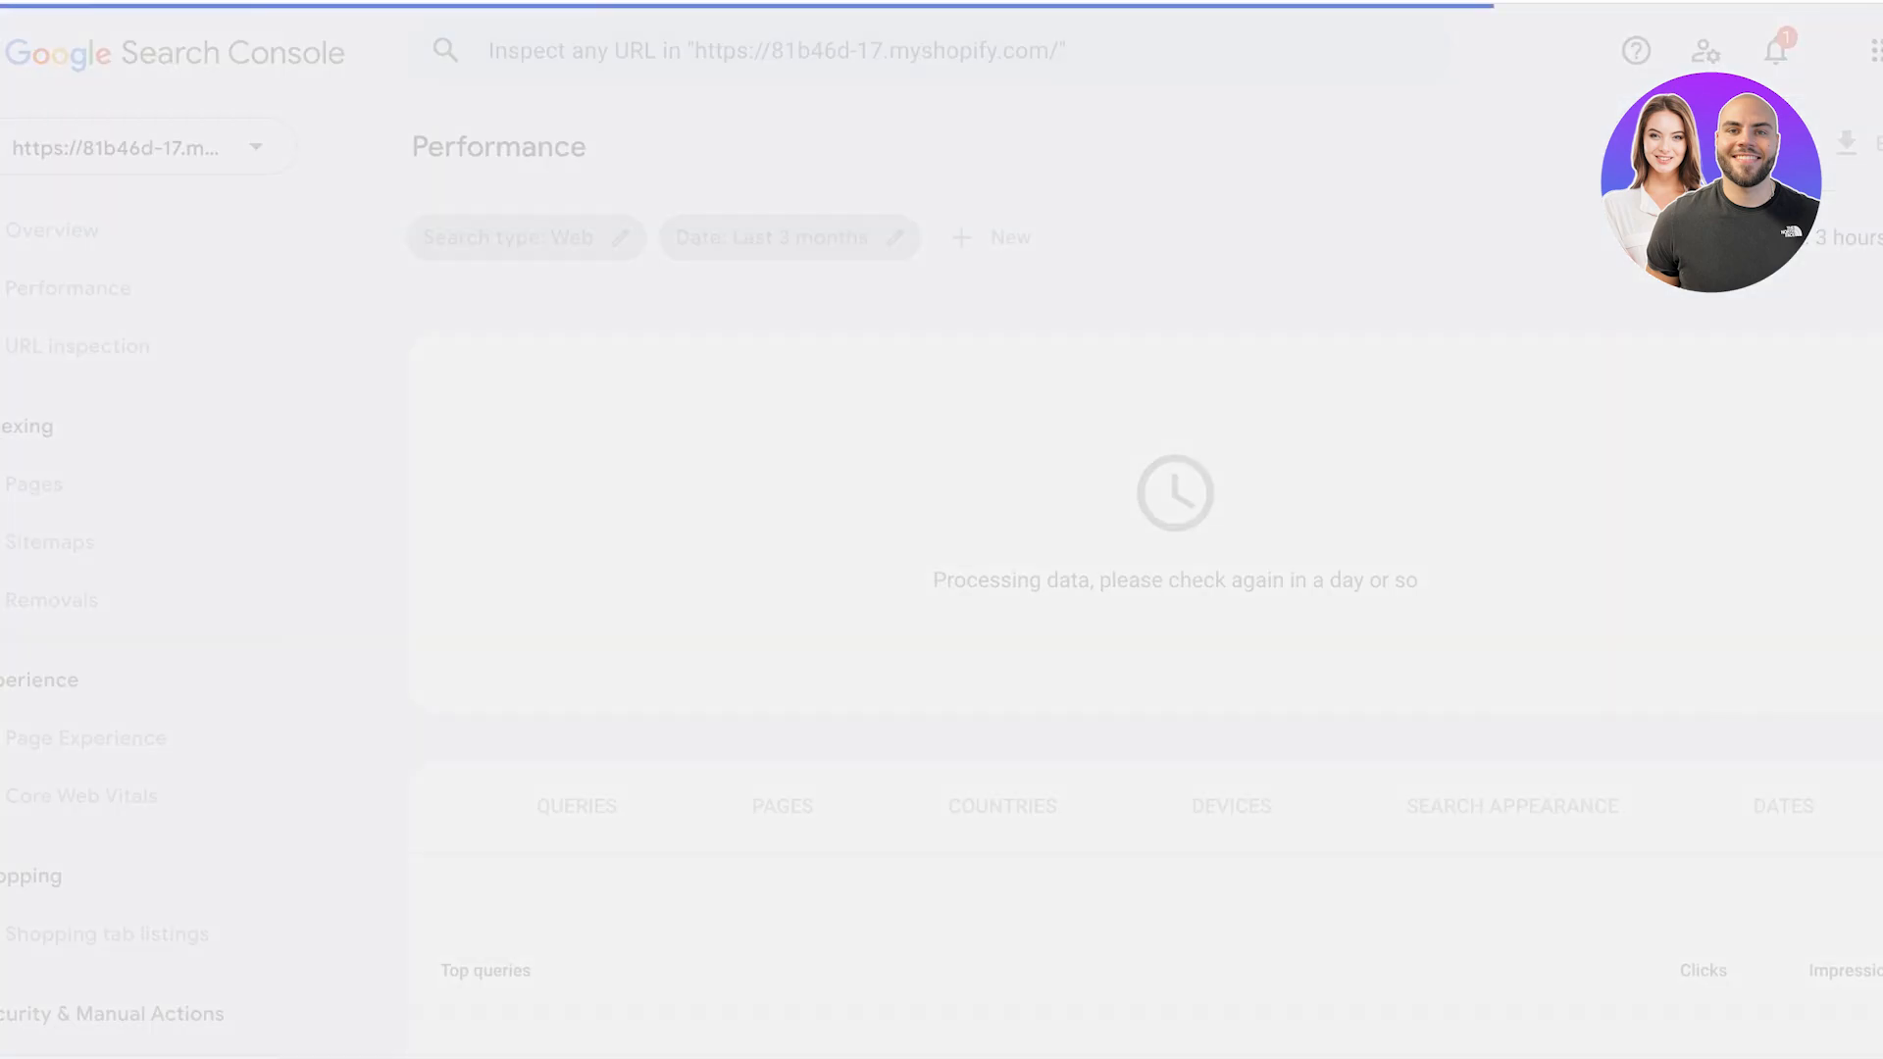
scroll(1175, 628, down, 2)
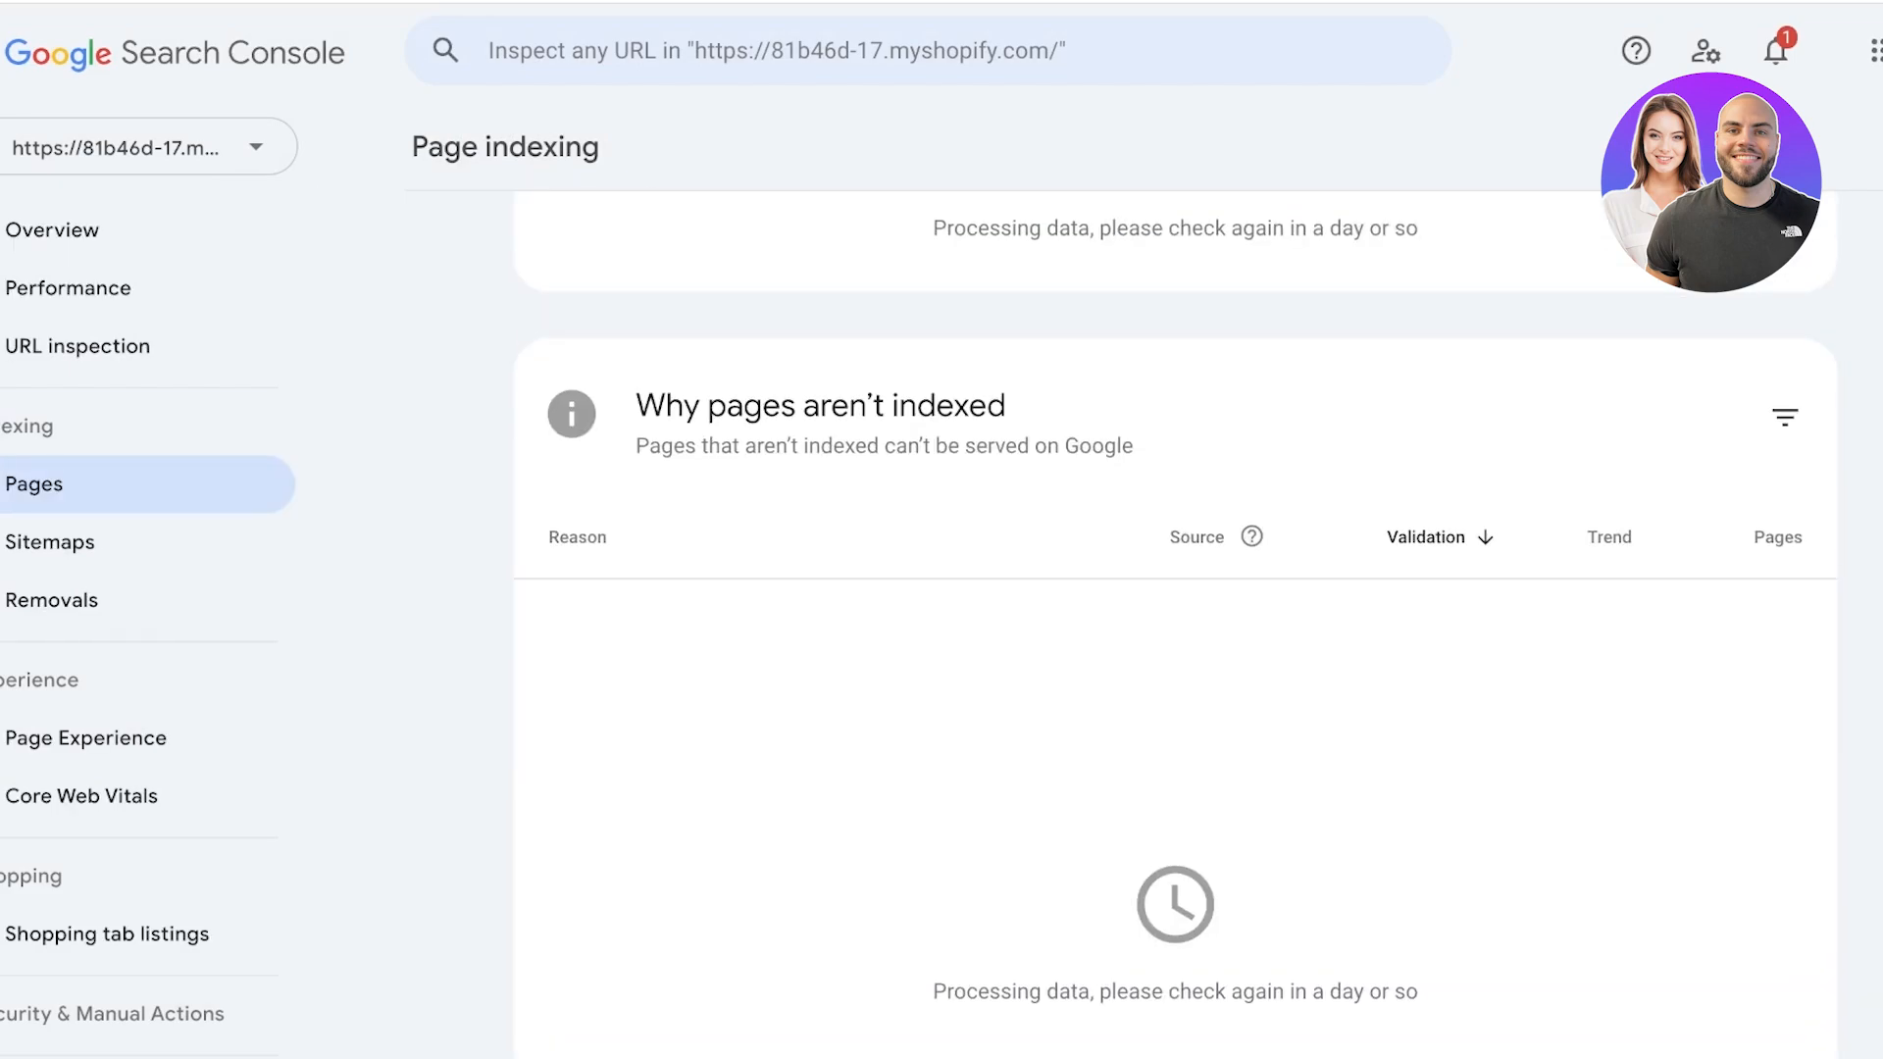
scroll(1175, 608, up, 1)
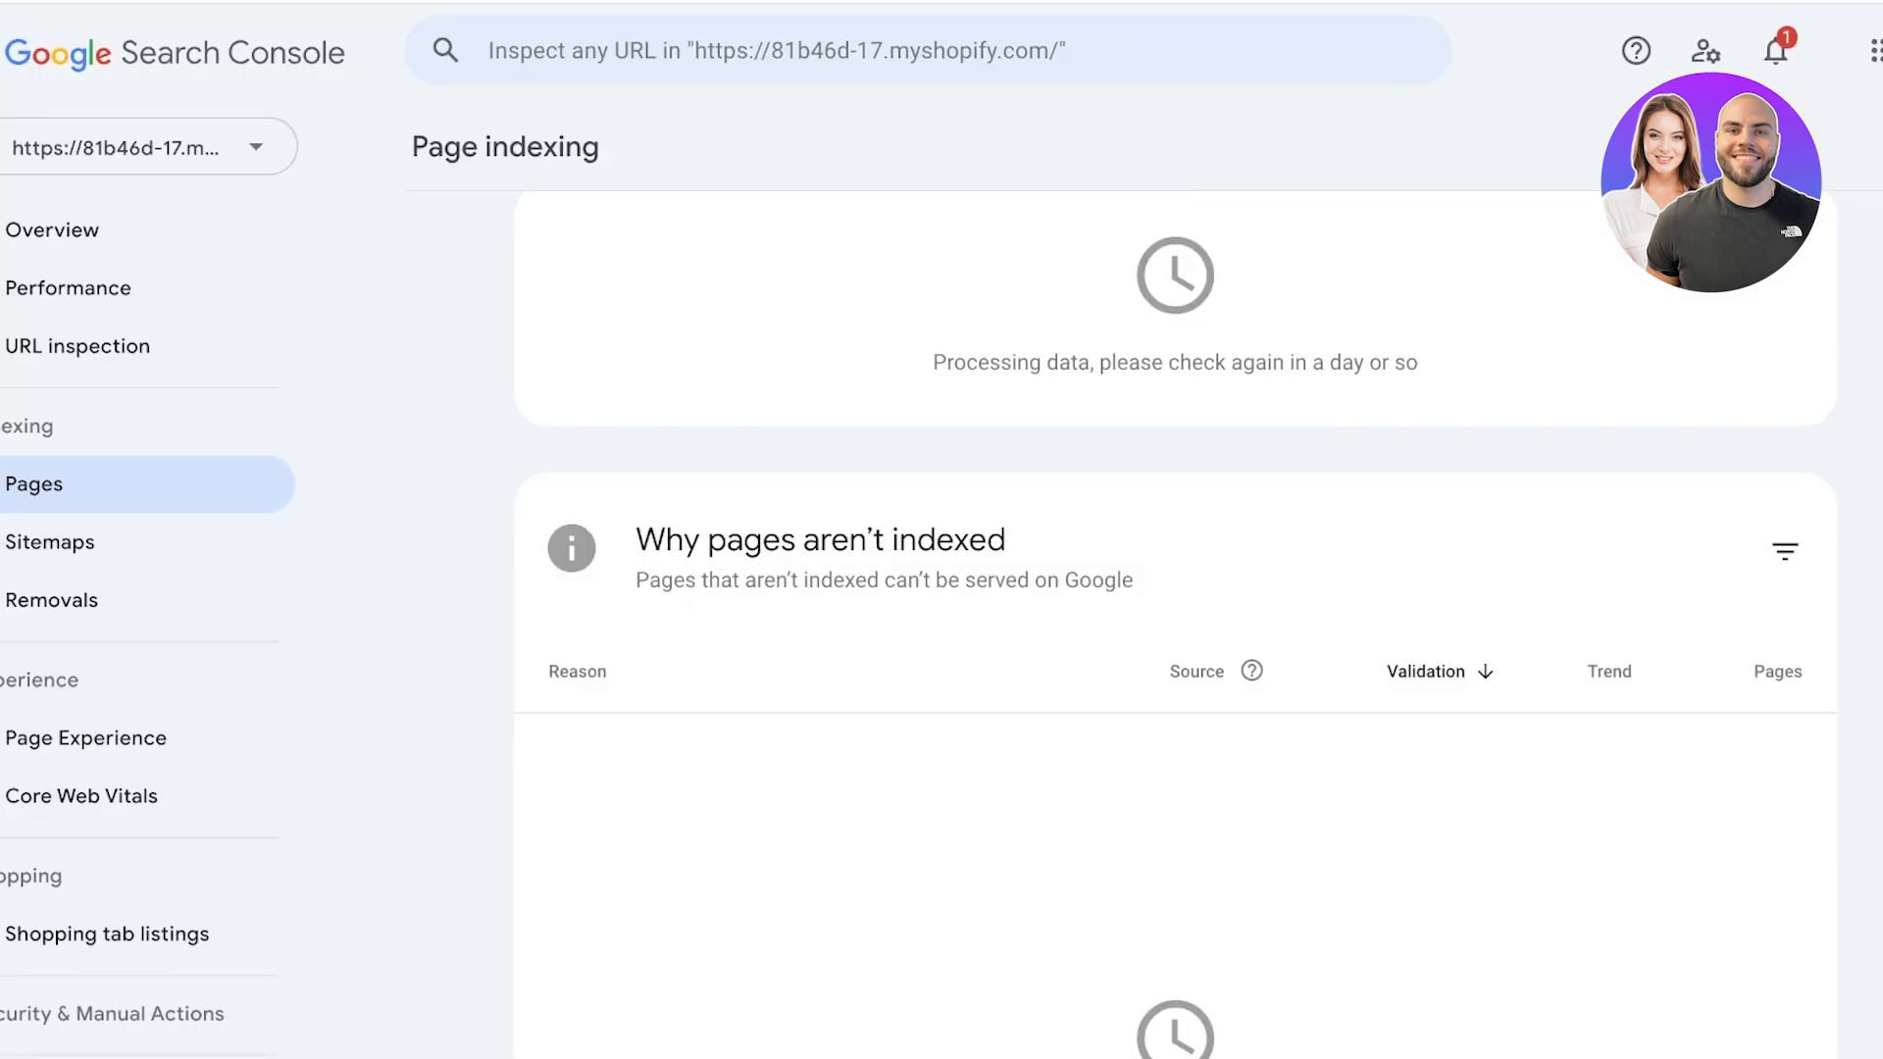
scroll(1174, 628, down, 1)
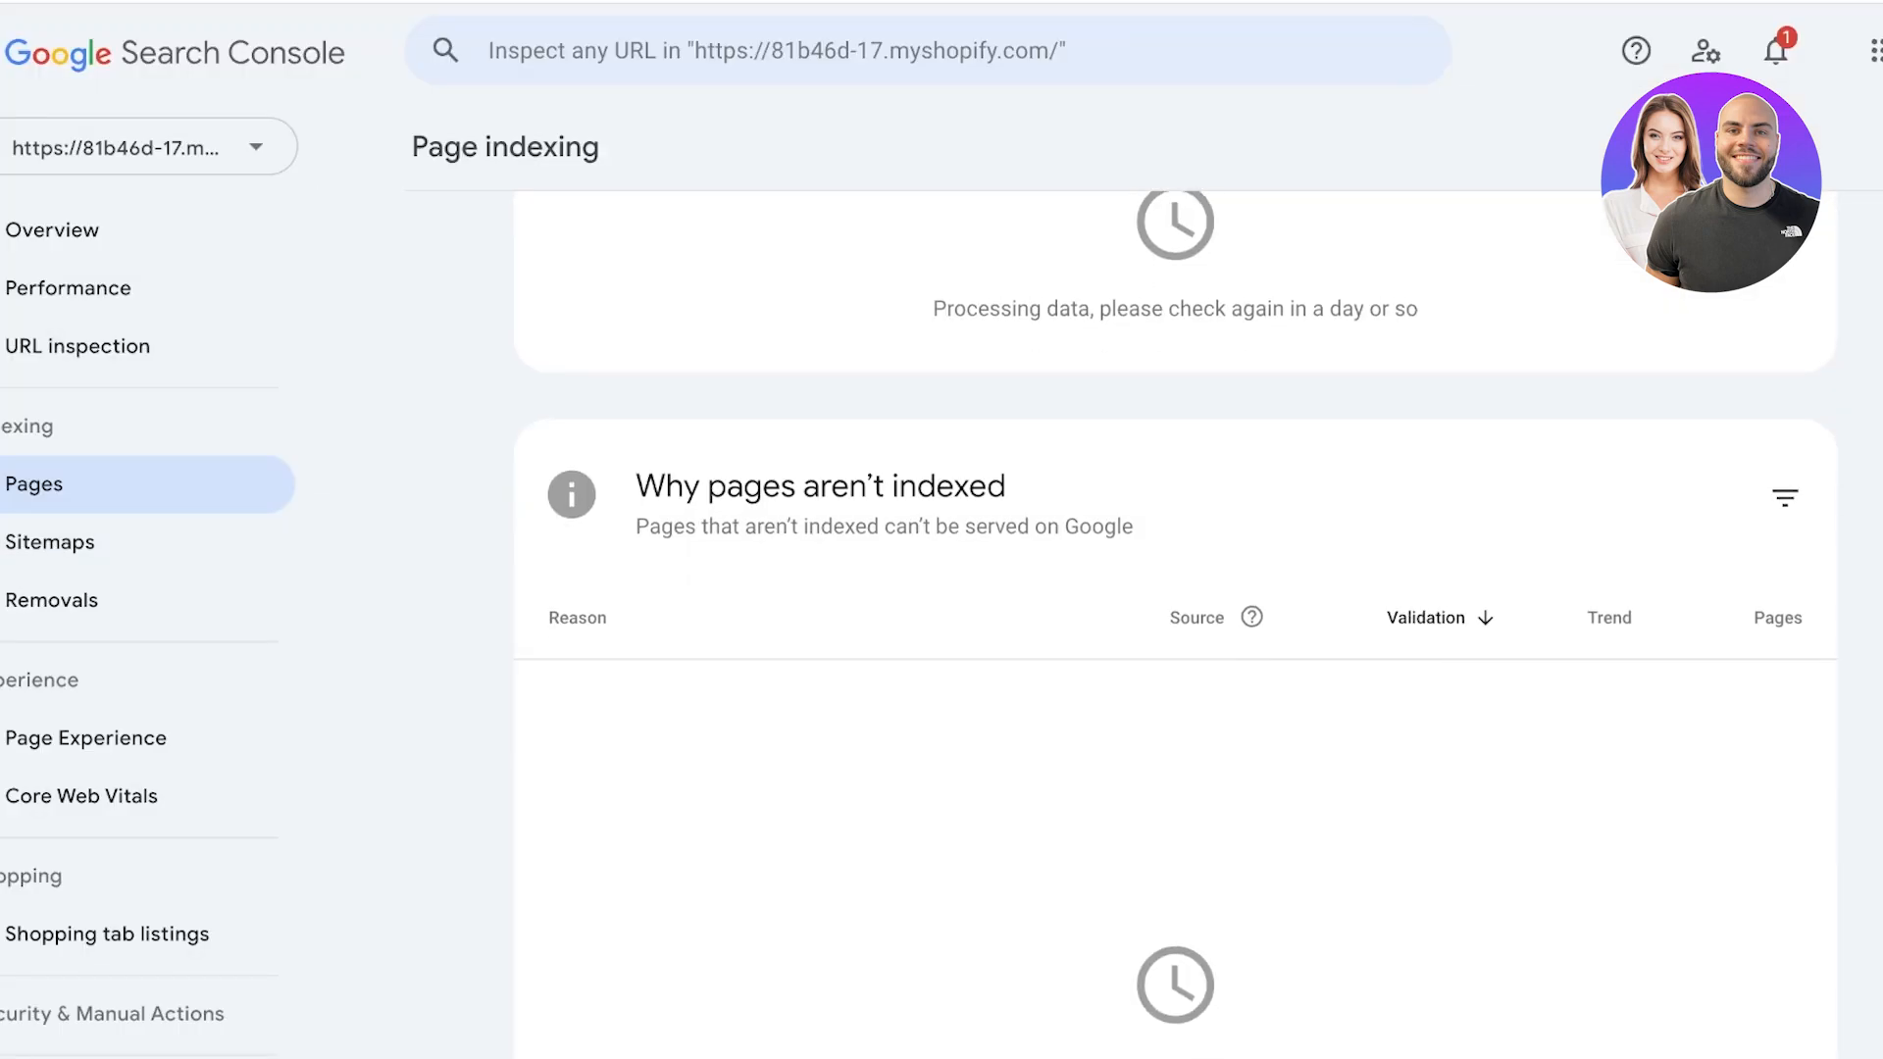
scroll(1175, 627, up, 1)
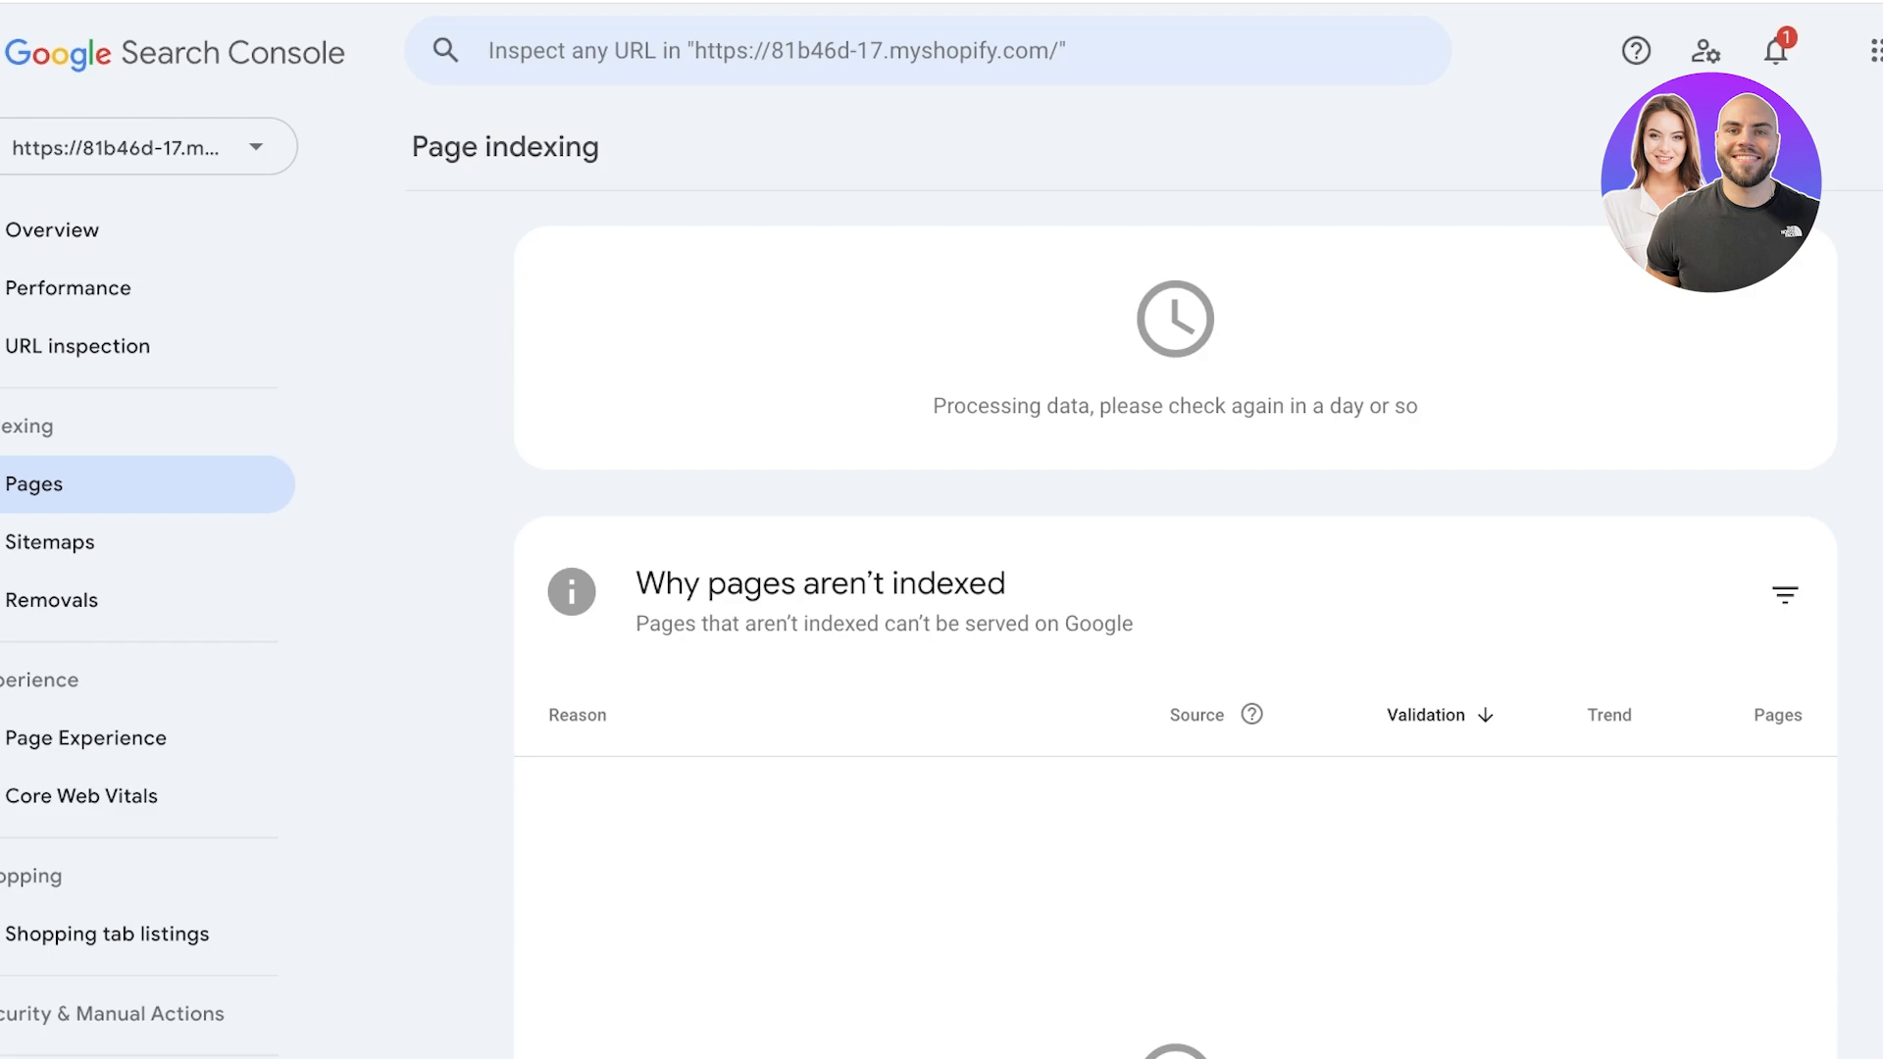
scroll(844, 431, down, 3)
Review the Sitemaps page and the temporary, outdated content and SafeSearch filtering requests under Removals, dismissing the cache updates notice.
click(51, 542)
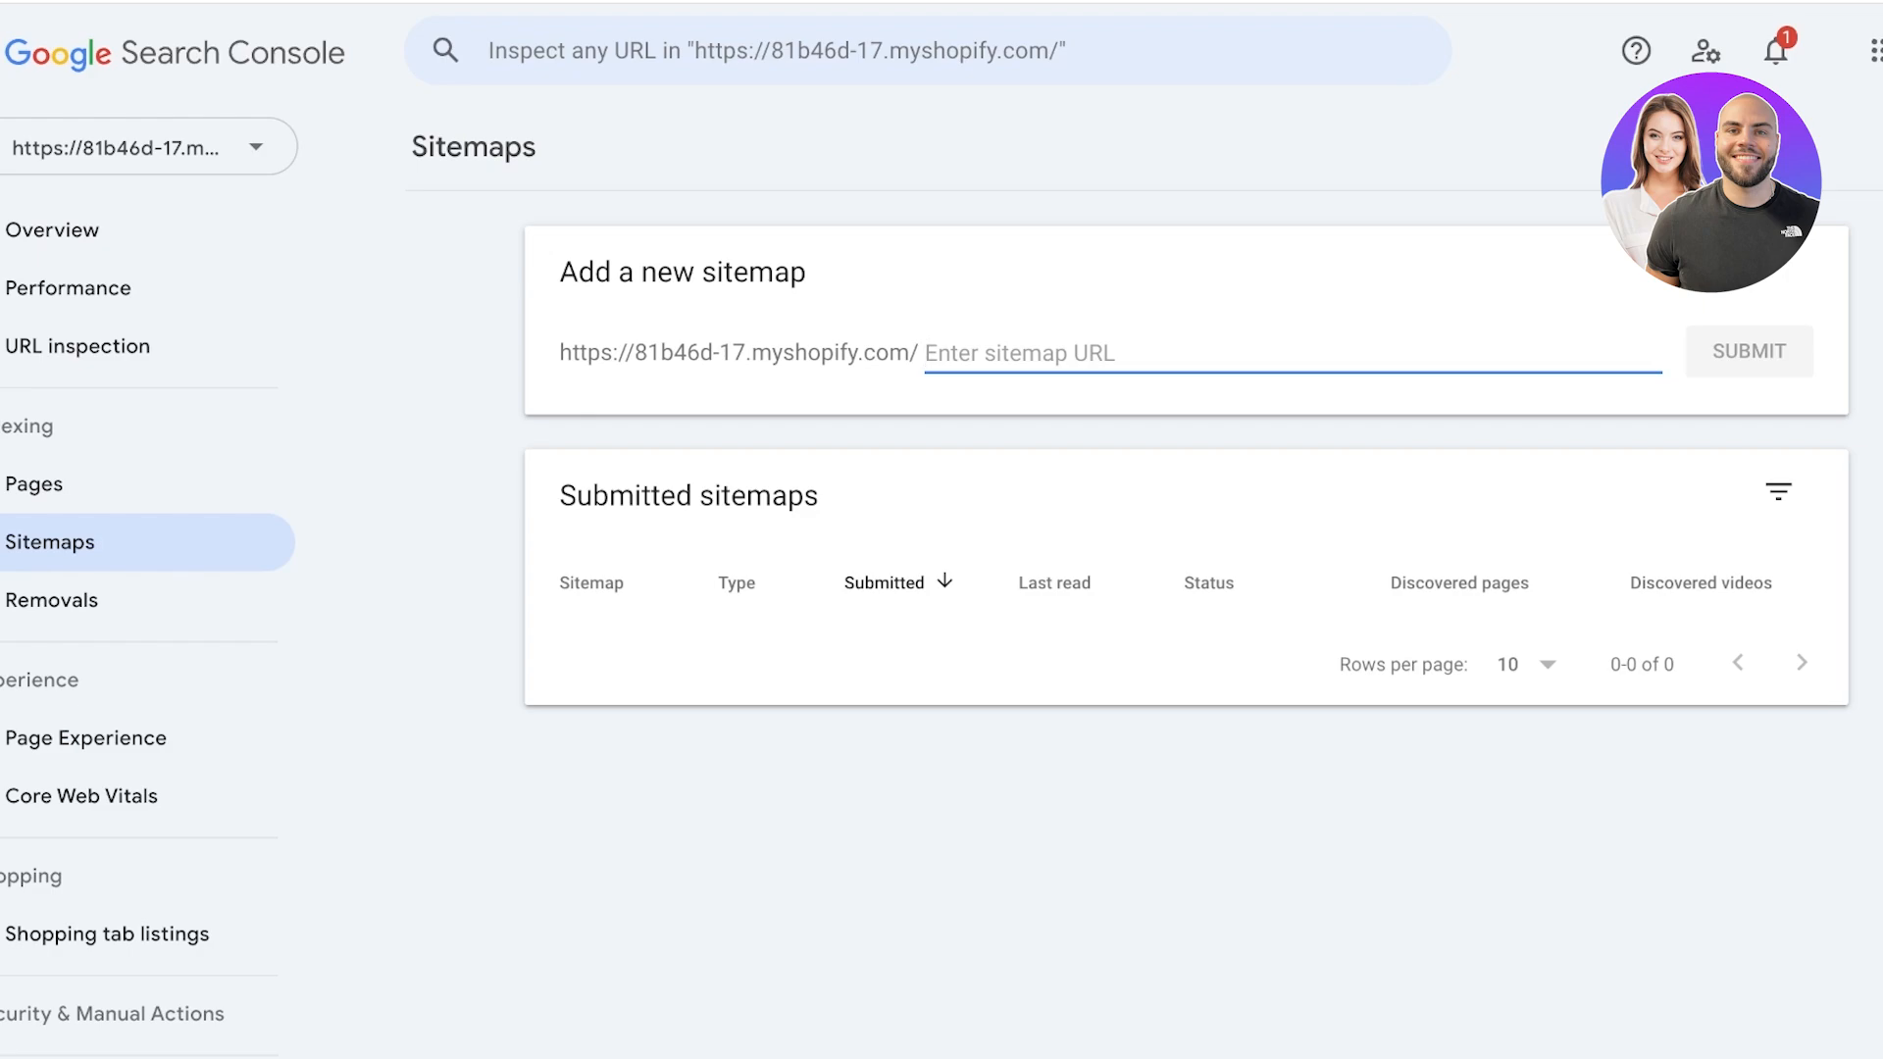
click(52, 600)
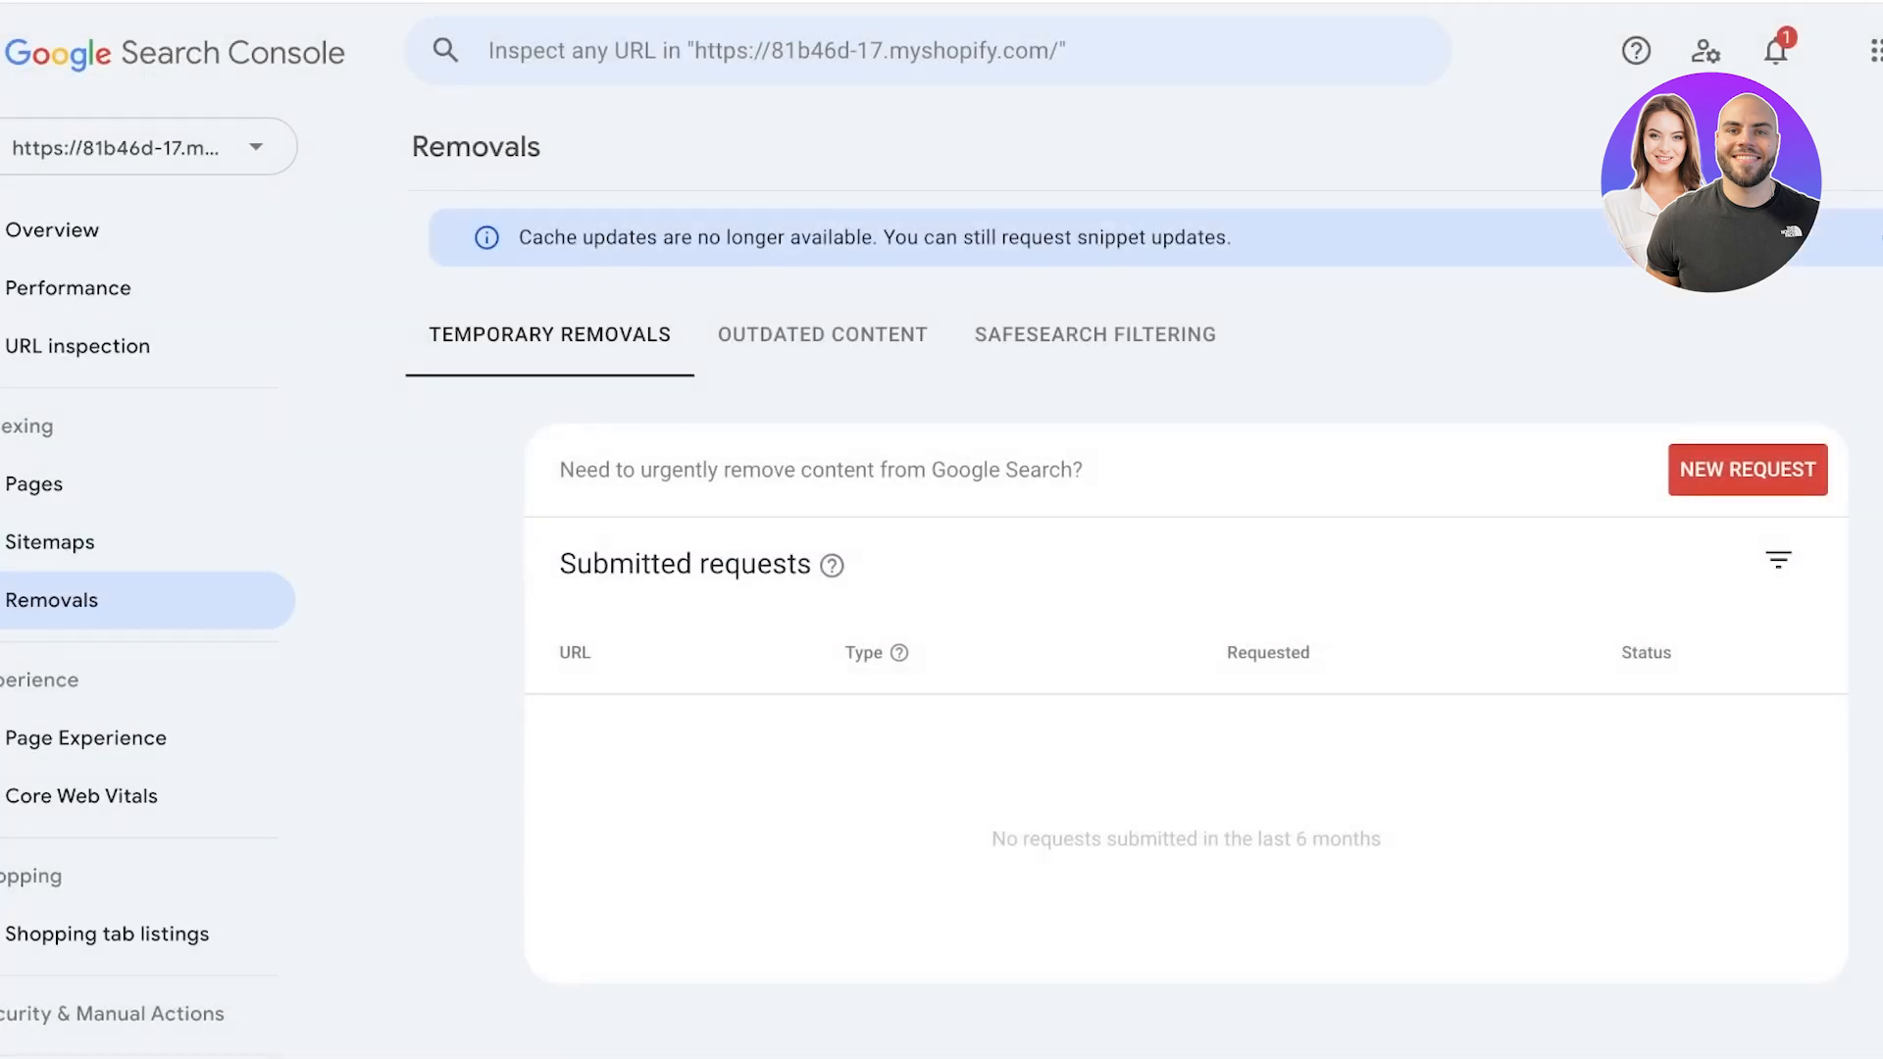
click(817, 335)
click(1031, 335)
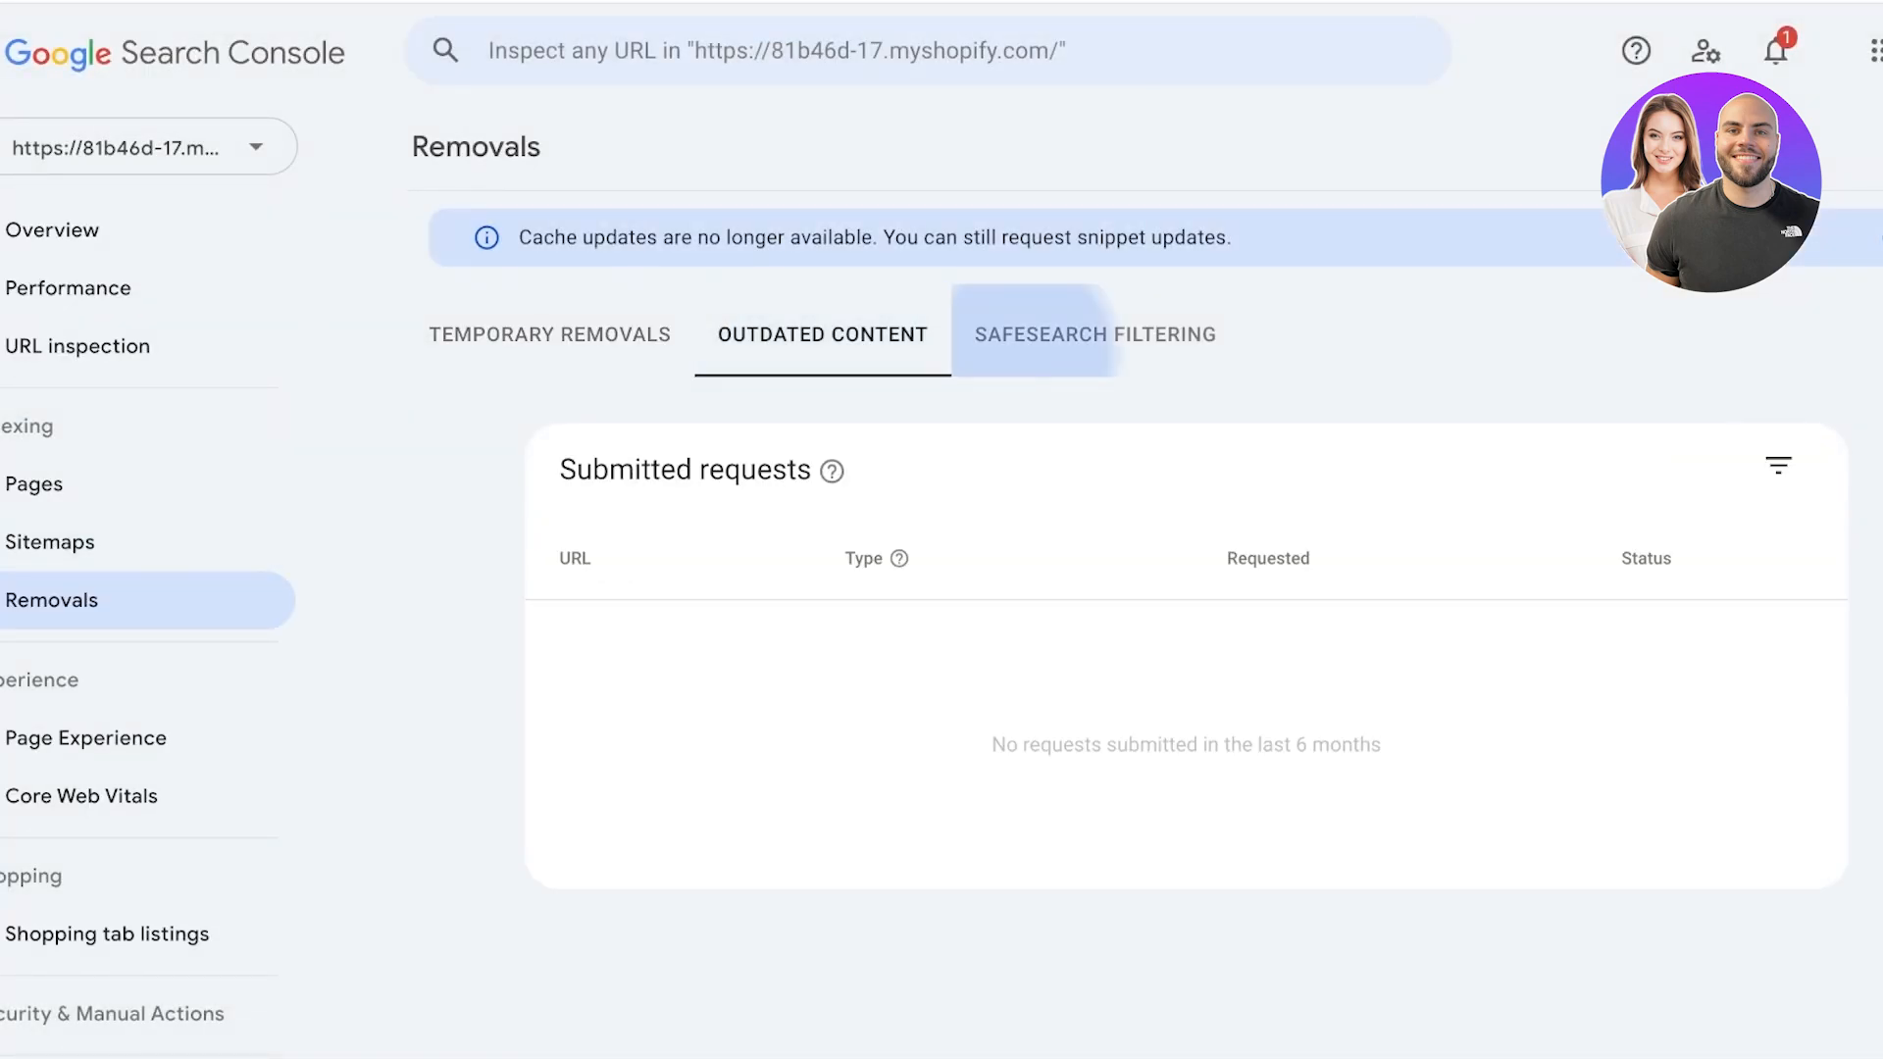
click(868, 336)
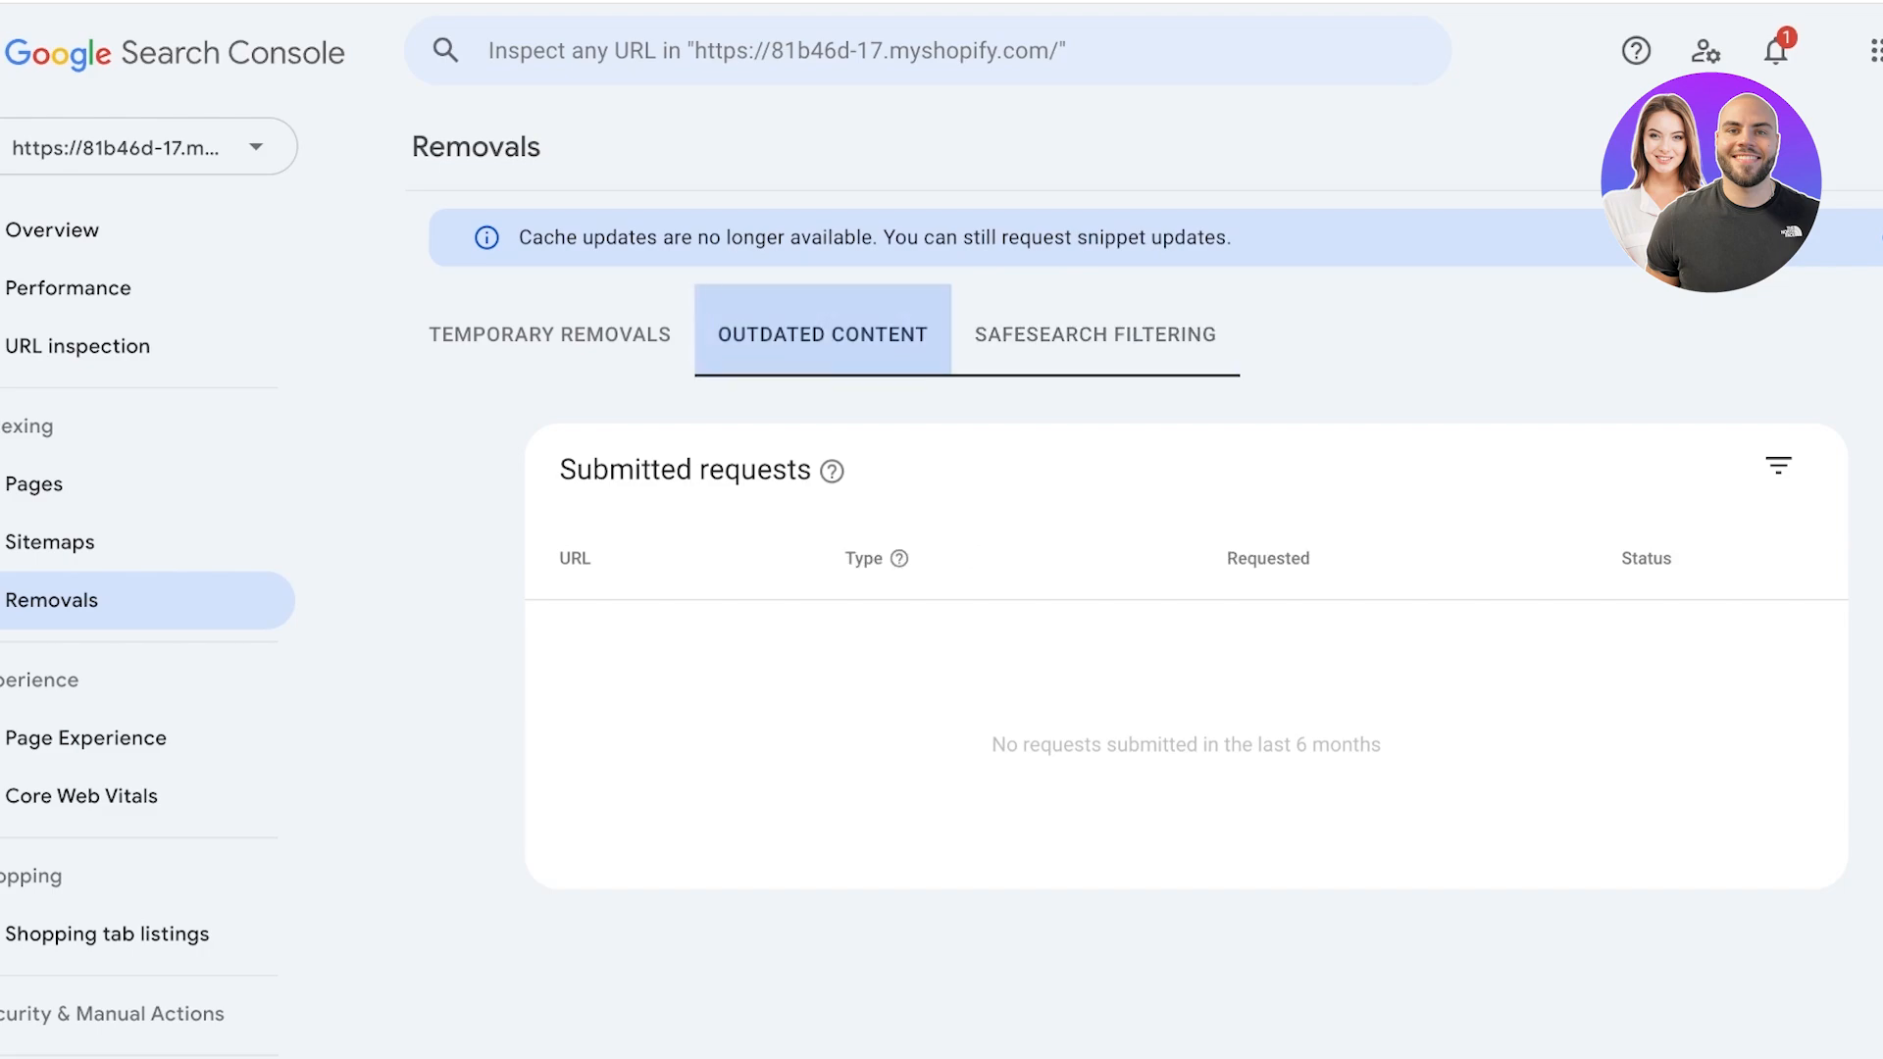
click(628, 335)
click(1037, 334)
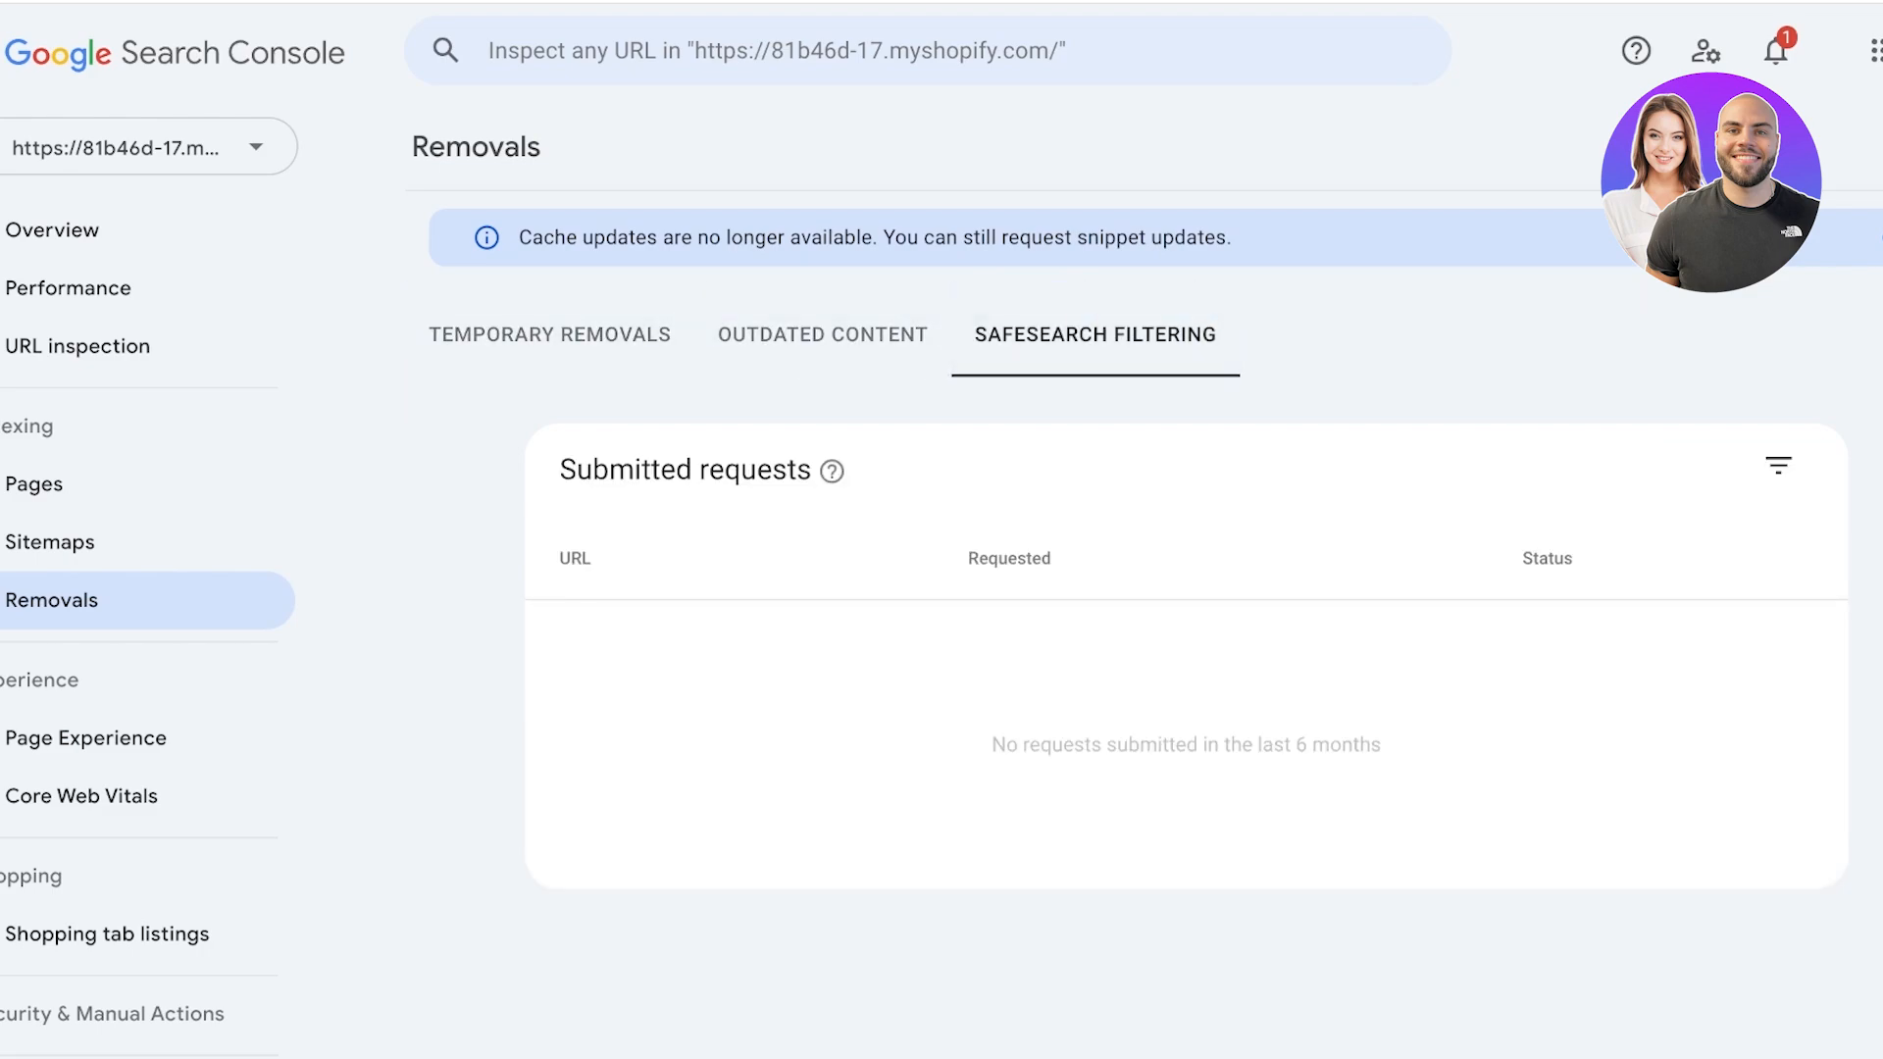
click(1880, 238)
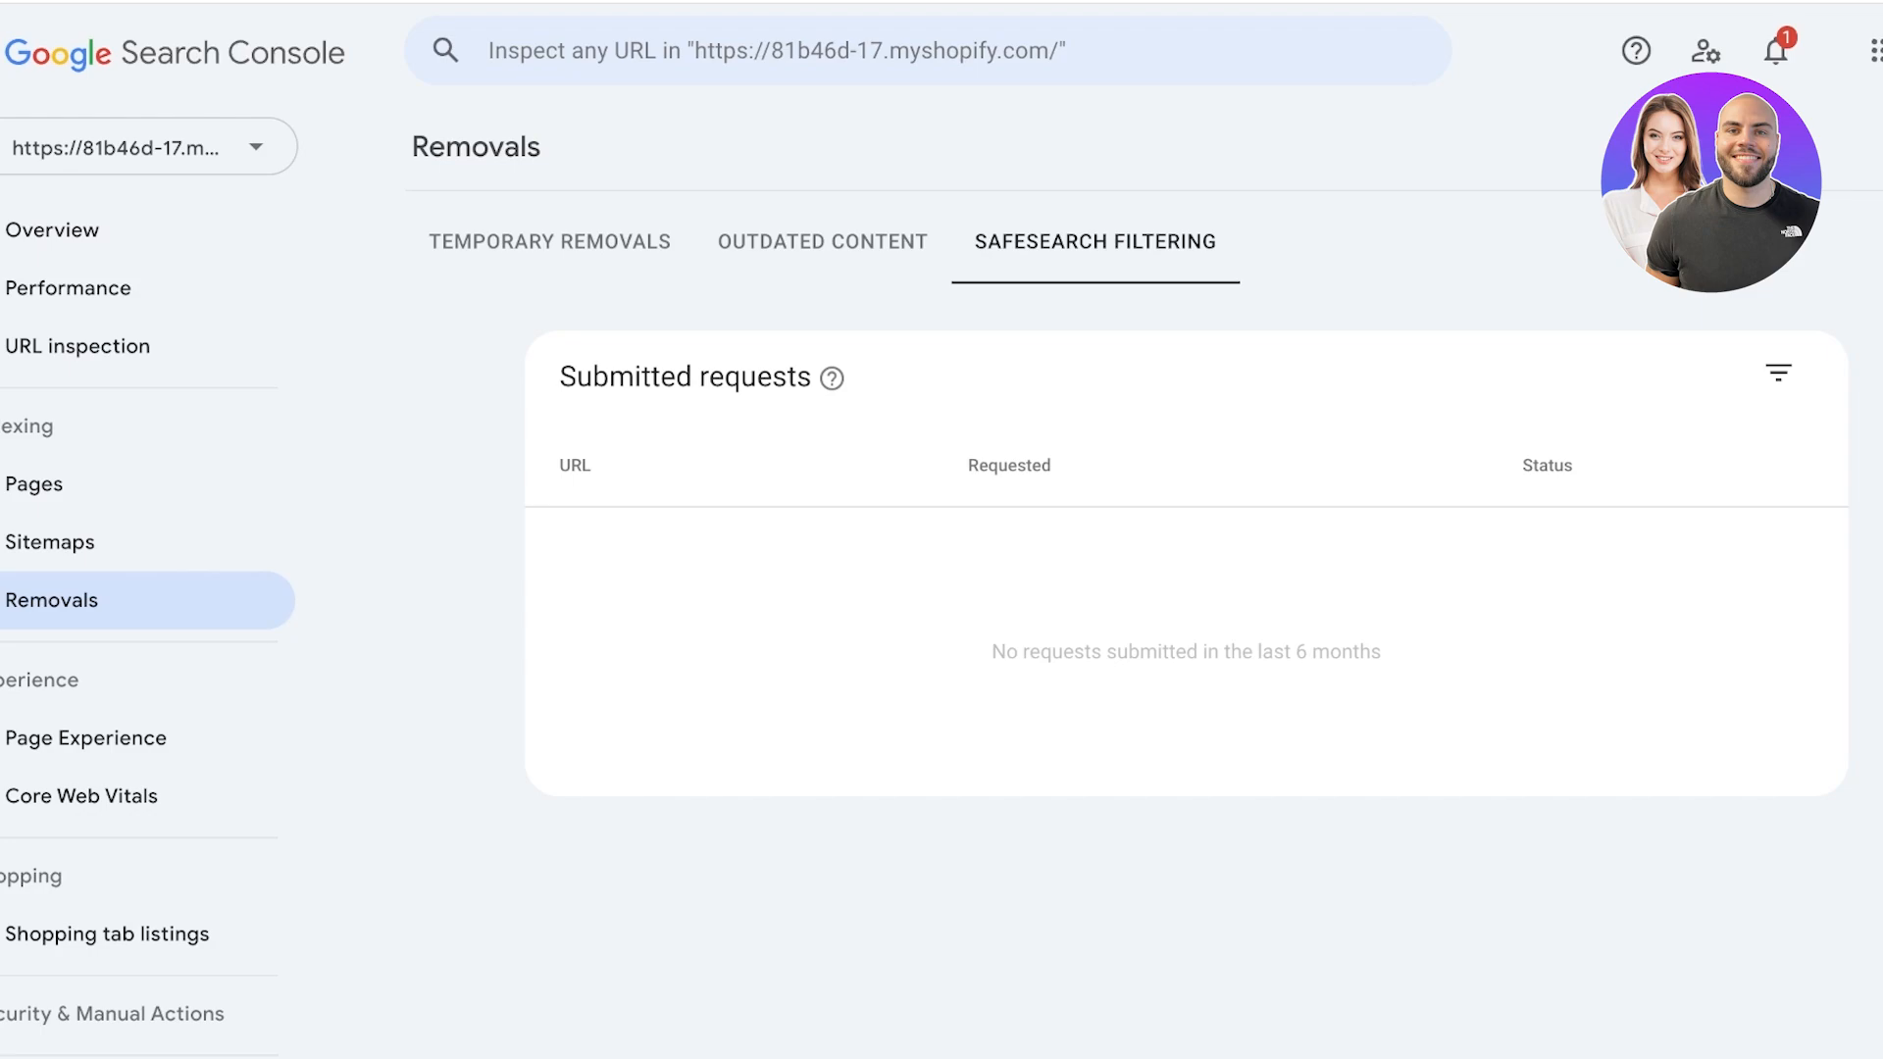
click(822, 242)
click(1094, 242)
click(822, 242)
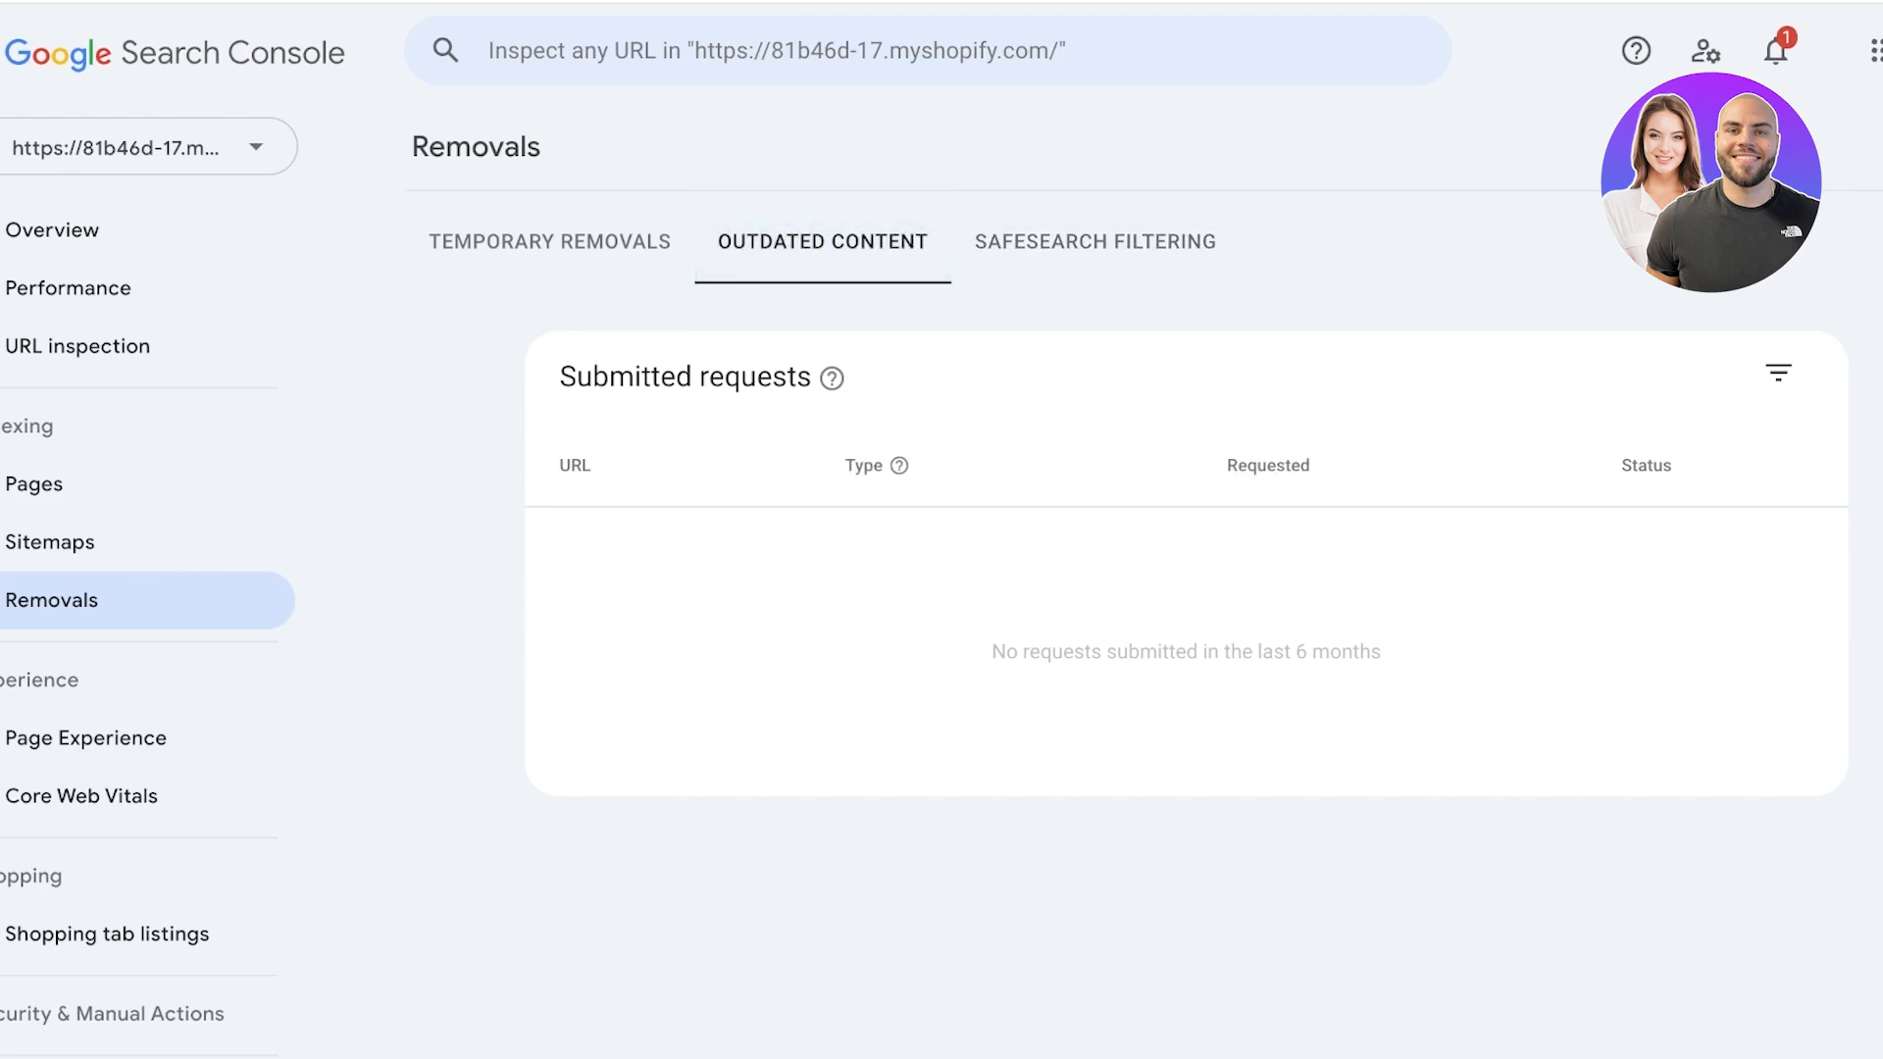
click(549, 242)
Open the Page Experience report and read through its overview and the other aspects of page experience.
scroll(147, 589, down, 3)
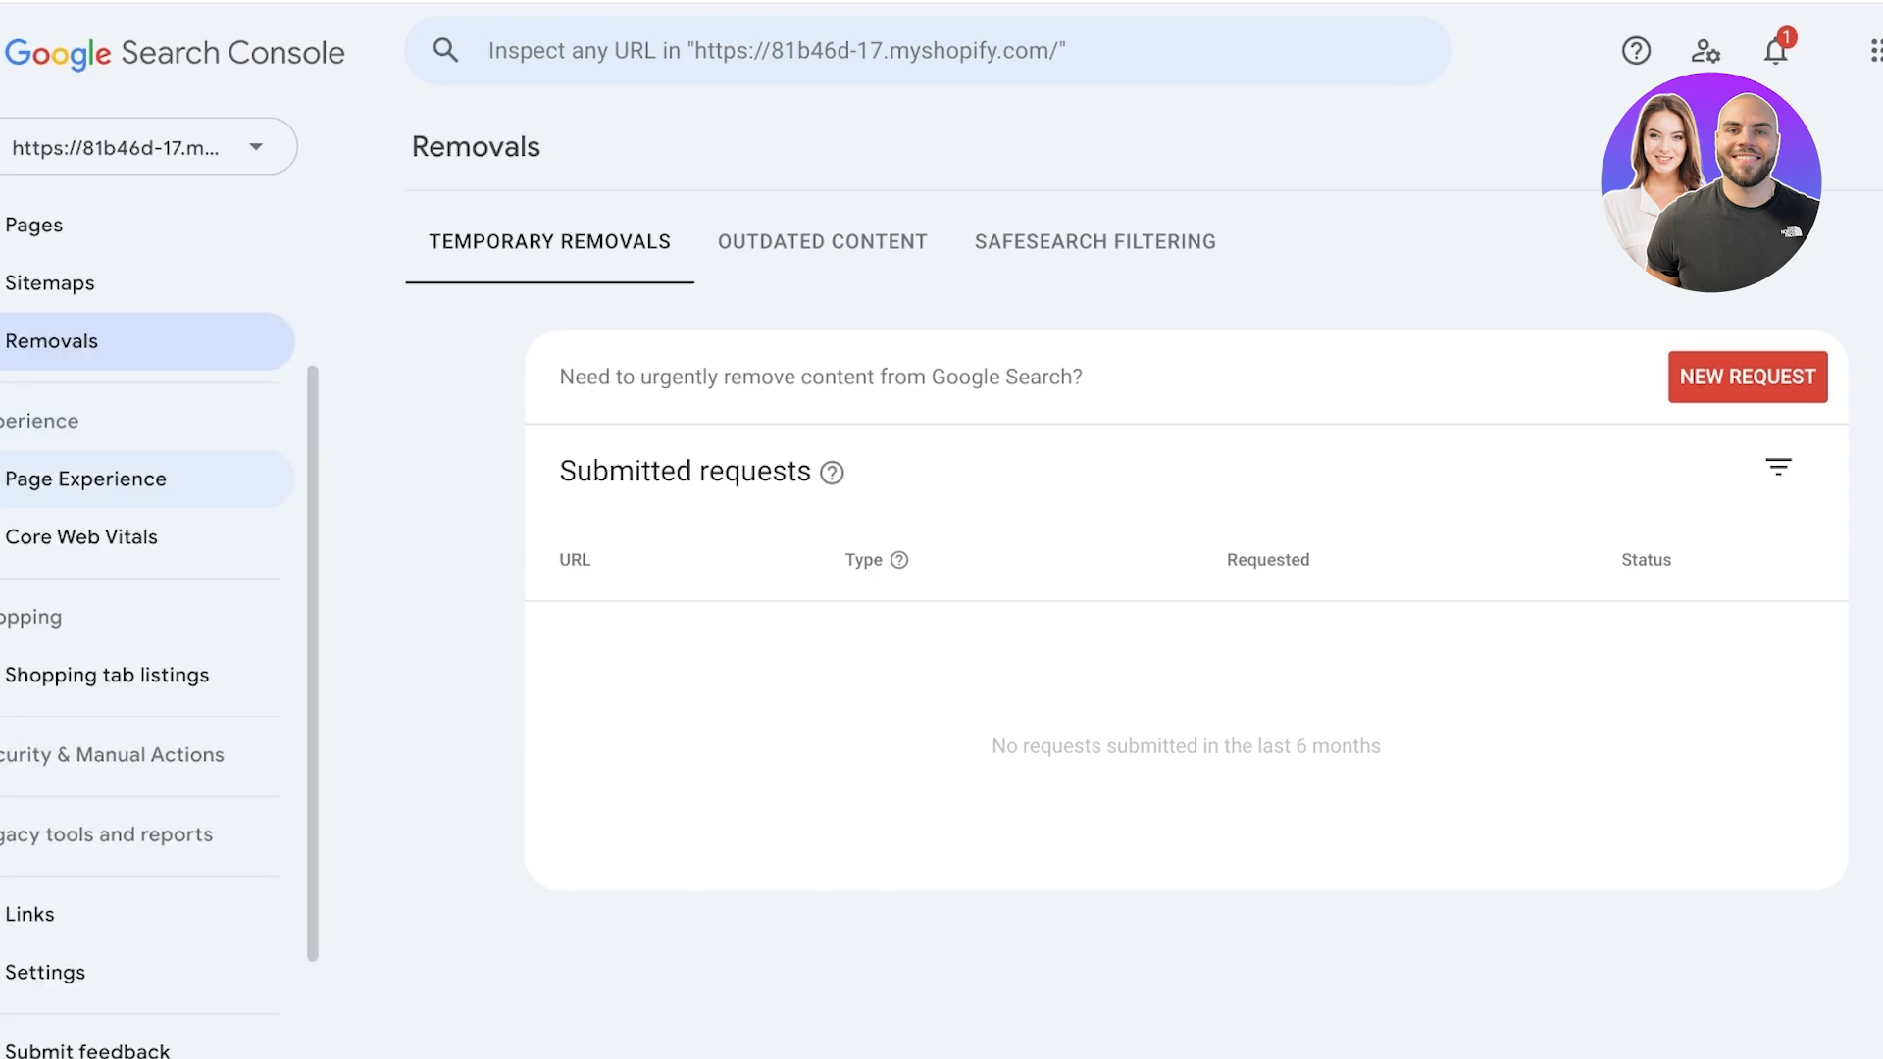
click(87, 479)
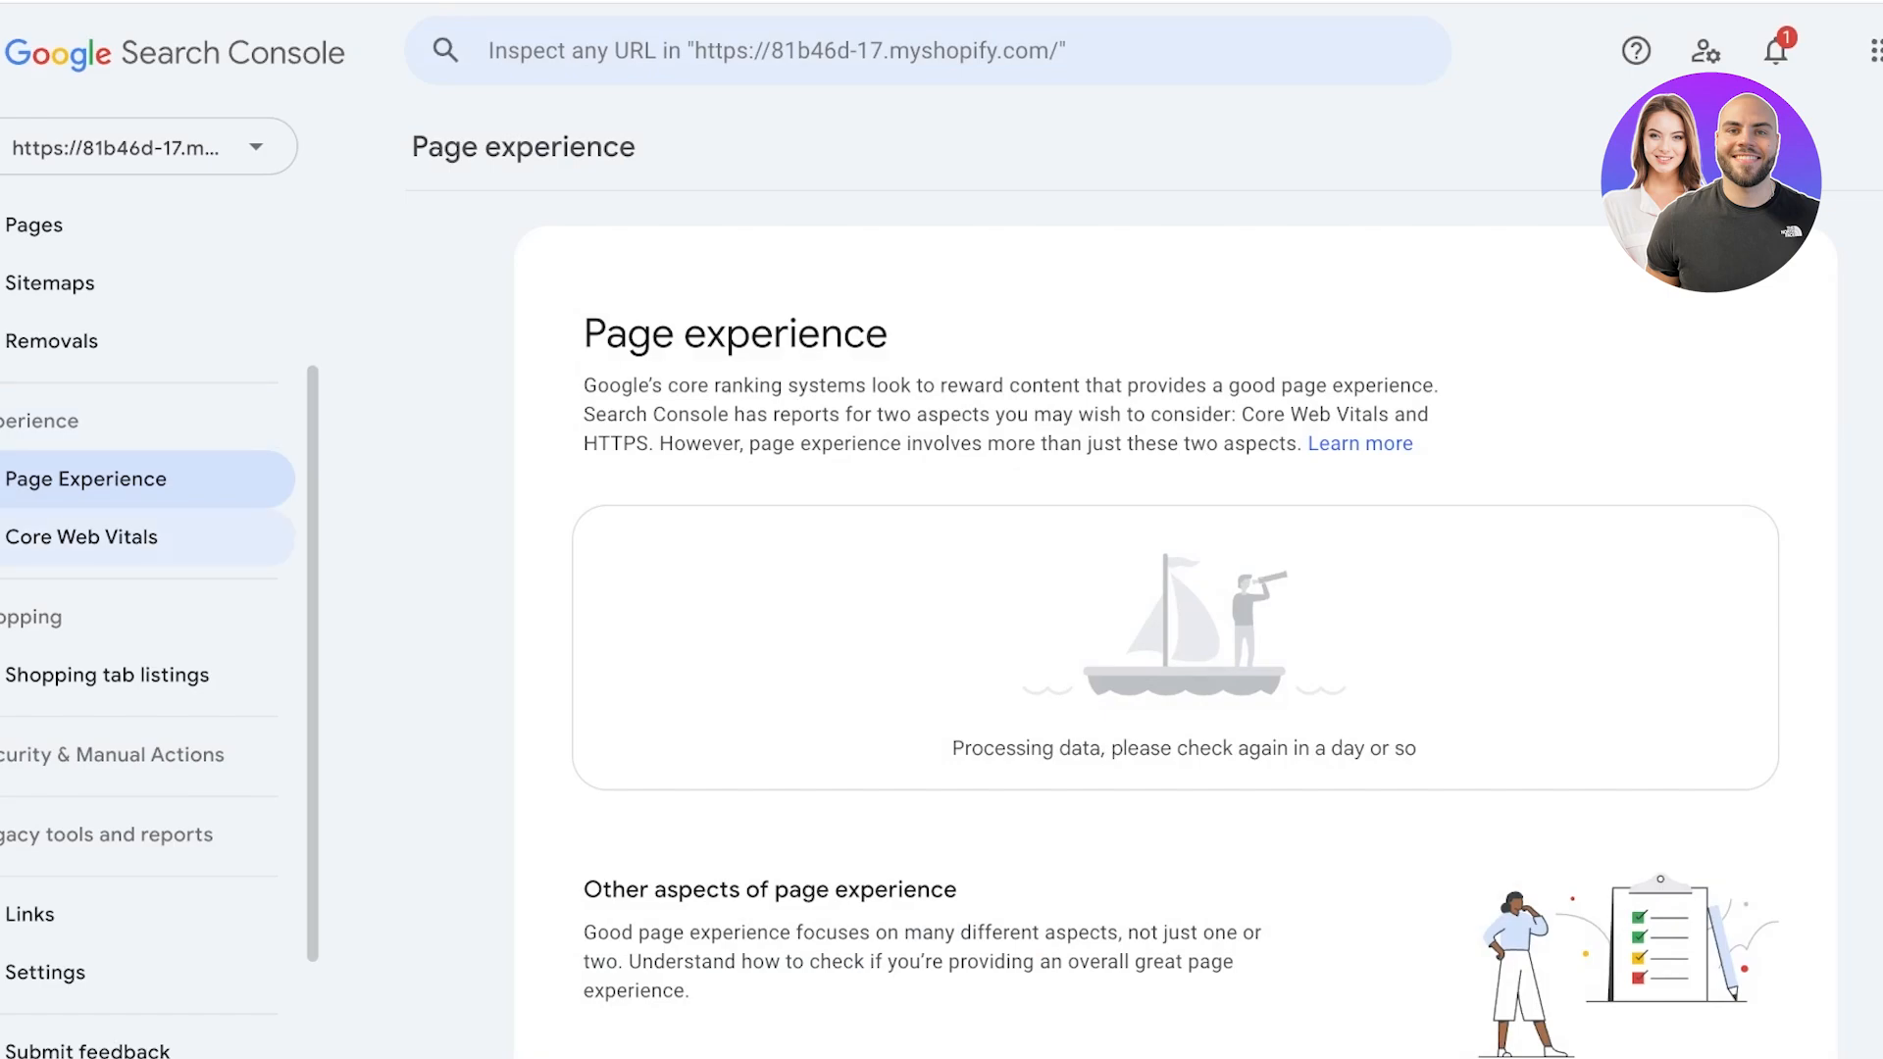
scroll(147, 529, down, 1)
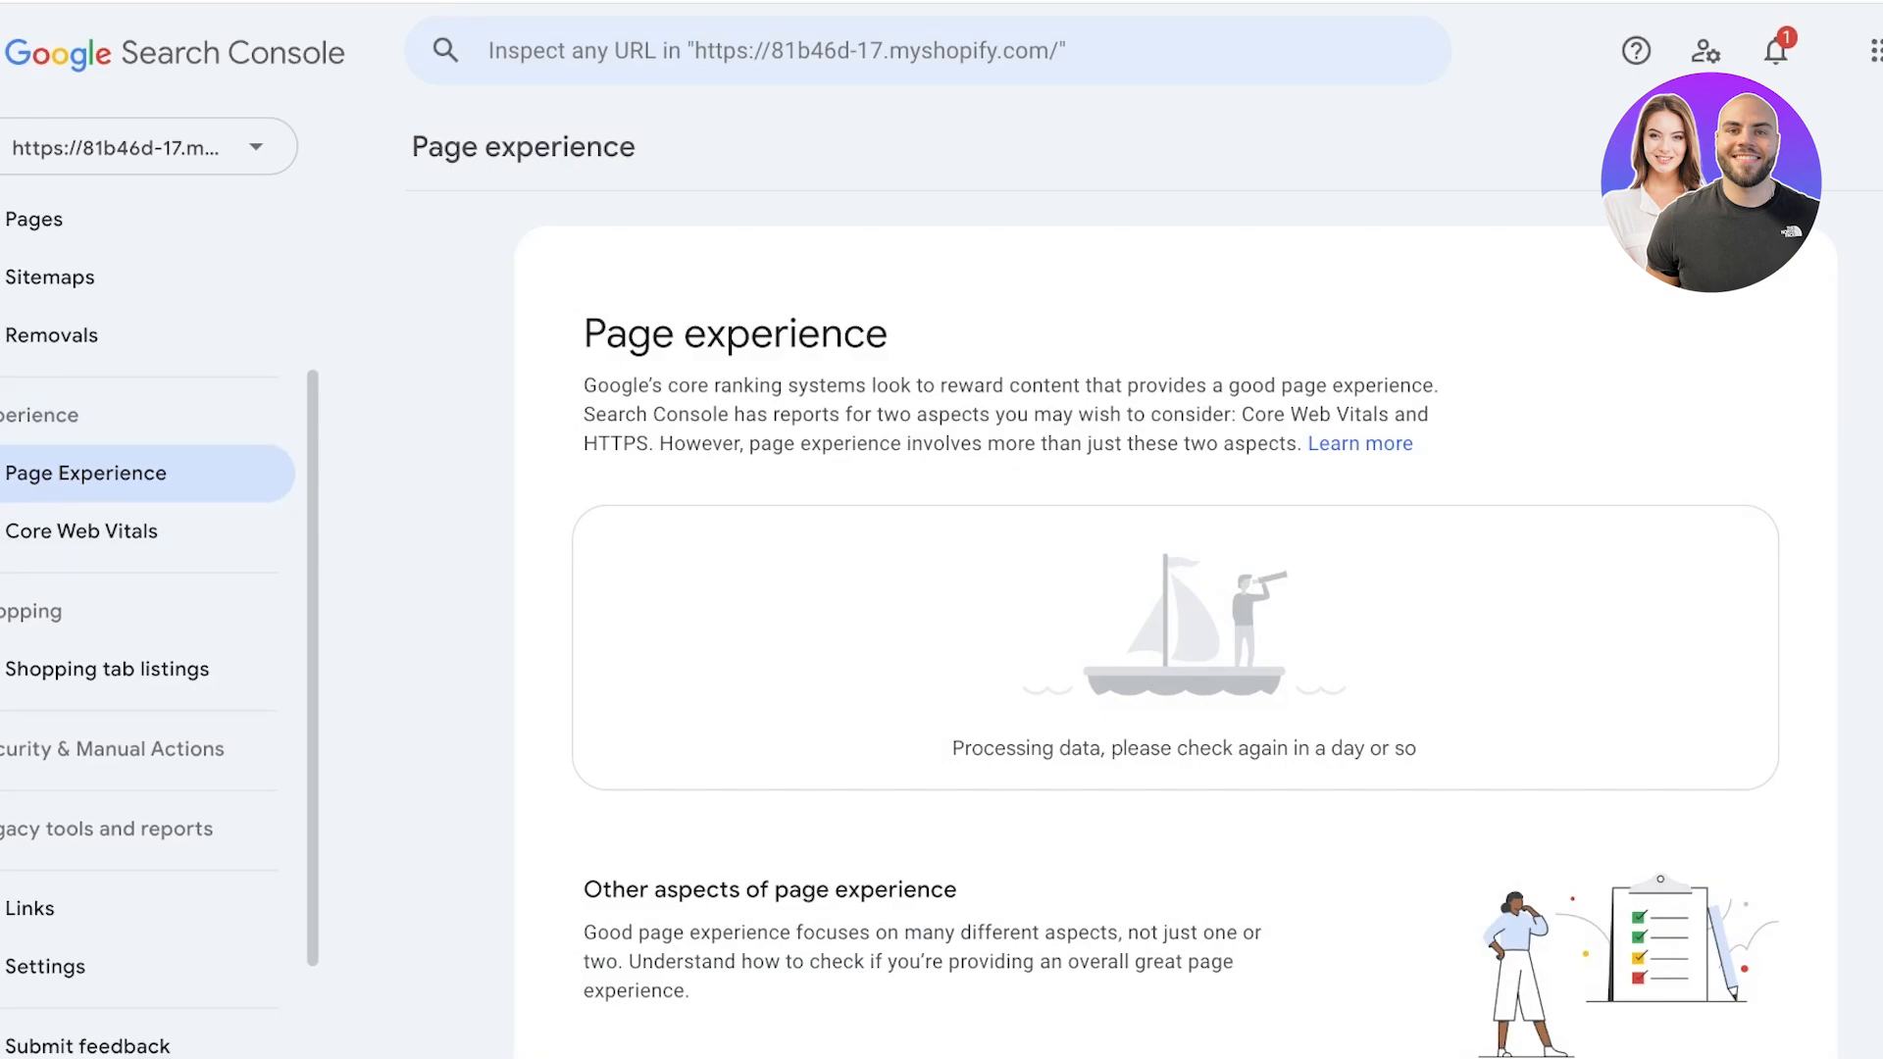
scroll(1175, 628, down, 1)
scroll(1174, 627, down, 2)
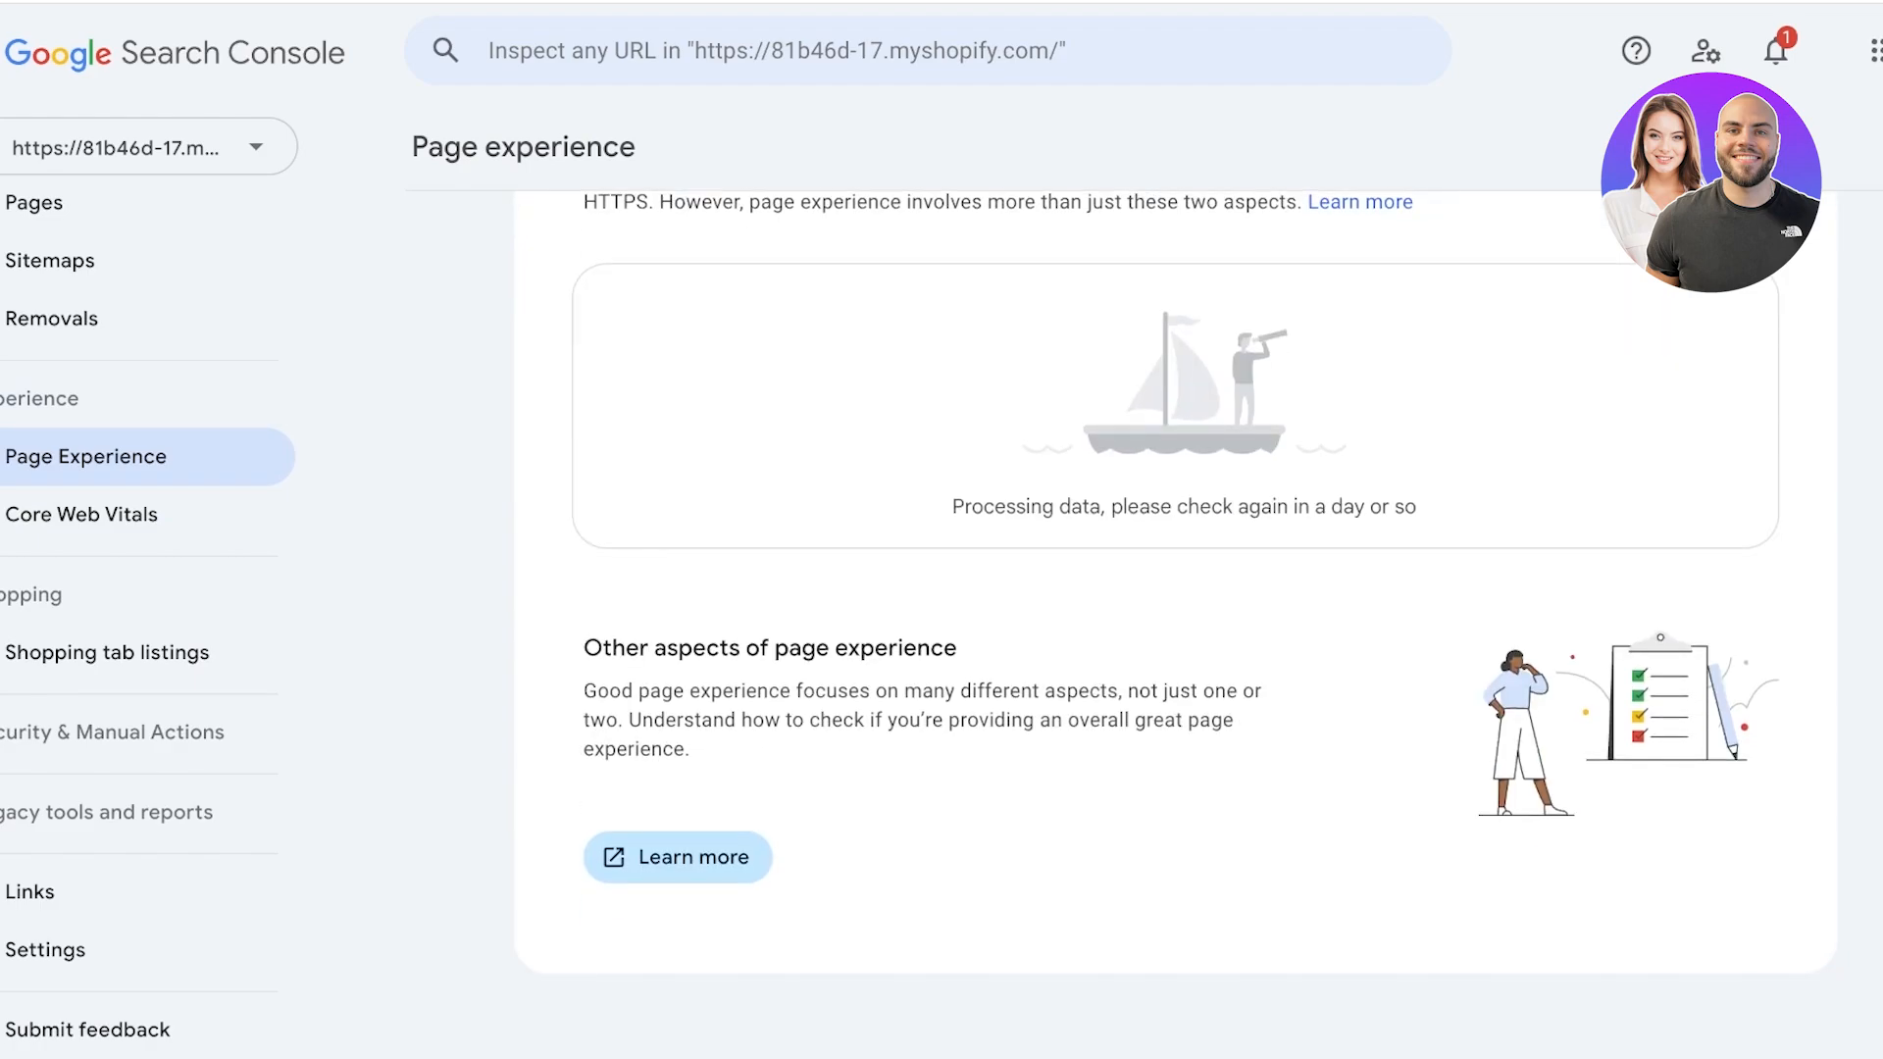
scroll(1175, 628, up, 2)
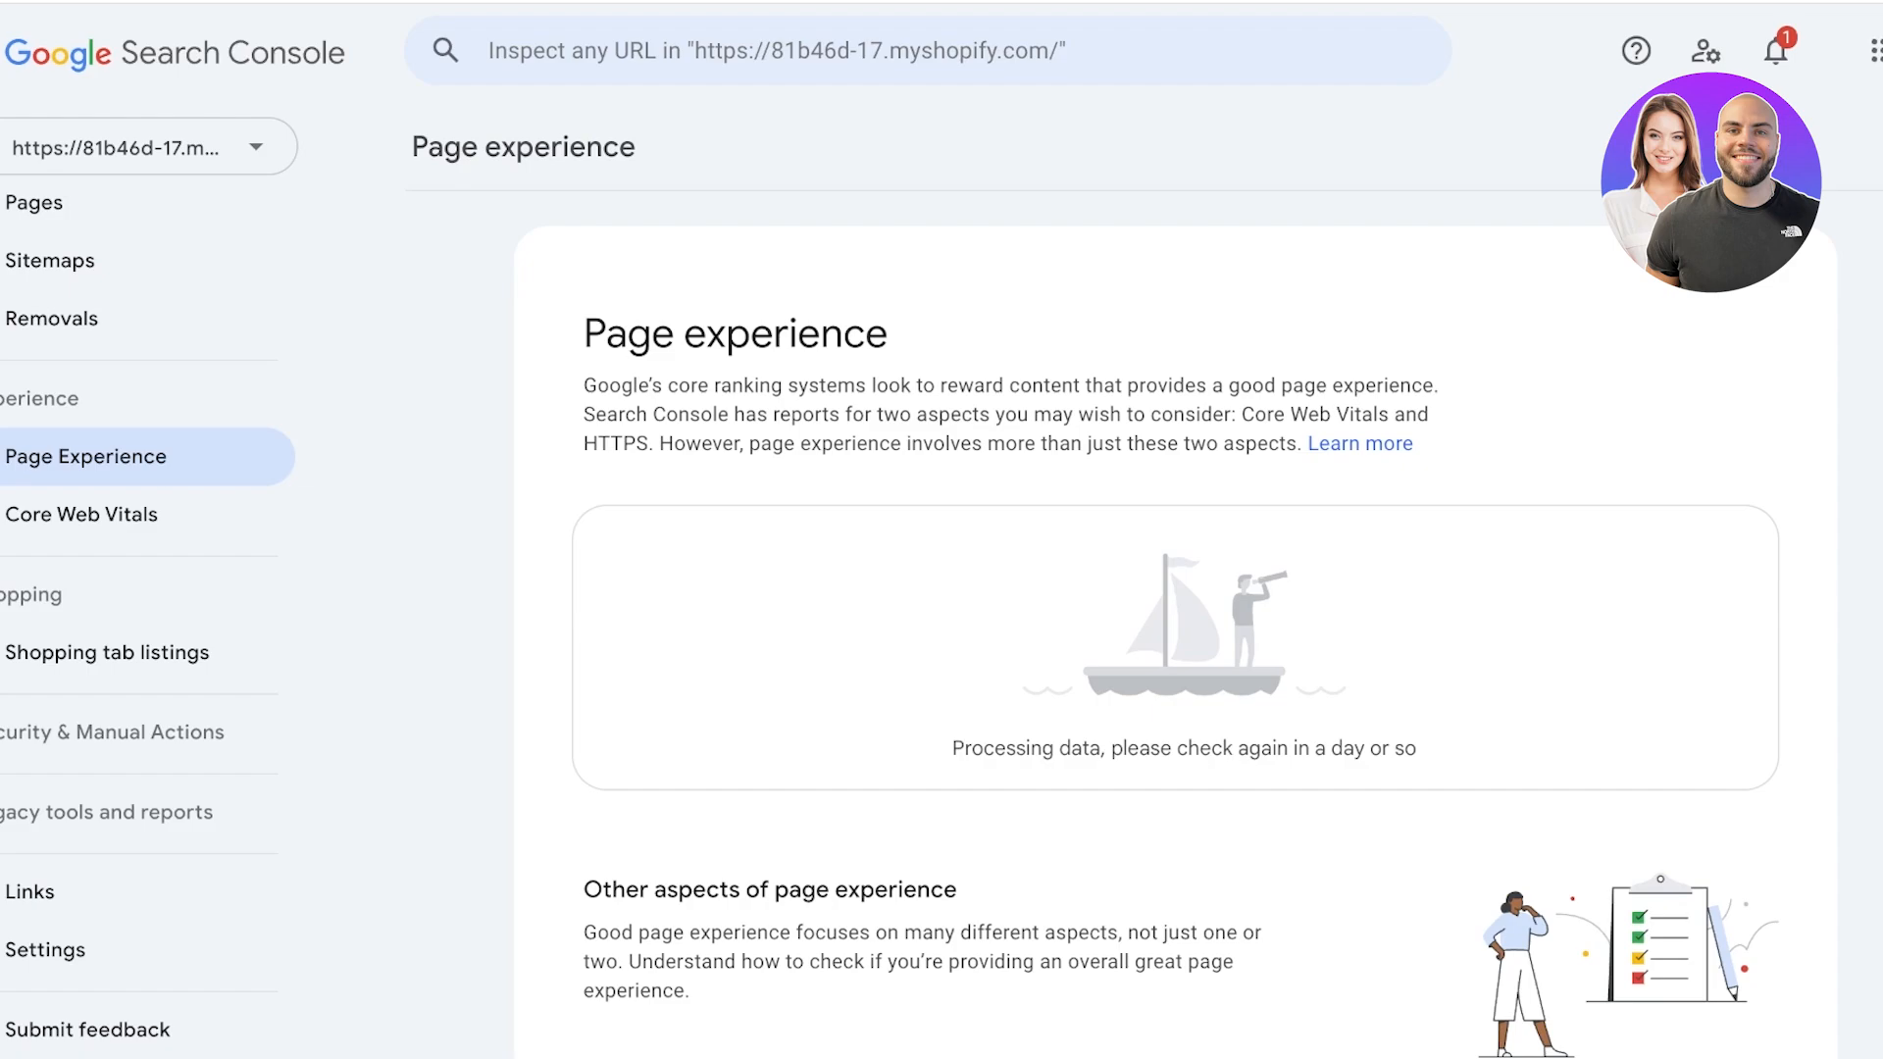
Open the Core Web Vitals report, dismiss its introduction and check the mobile and desktop sections.
click(81, 514)
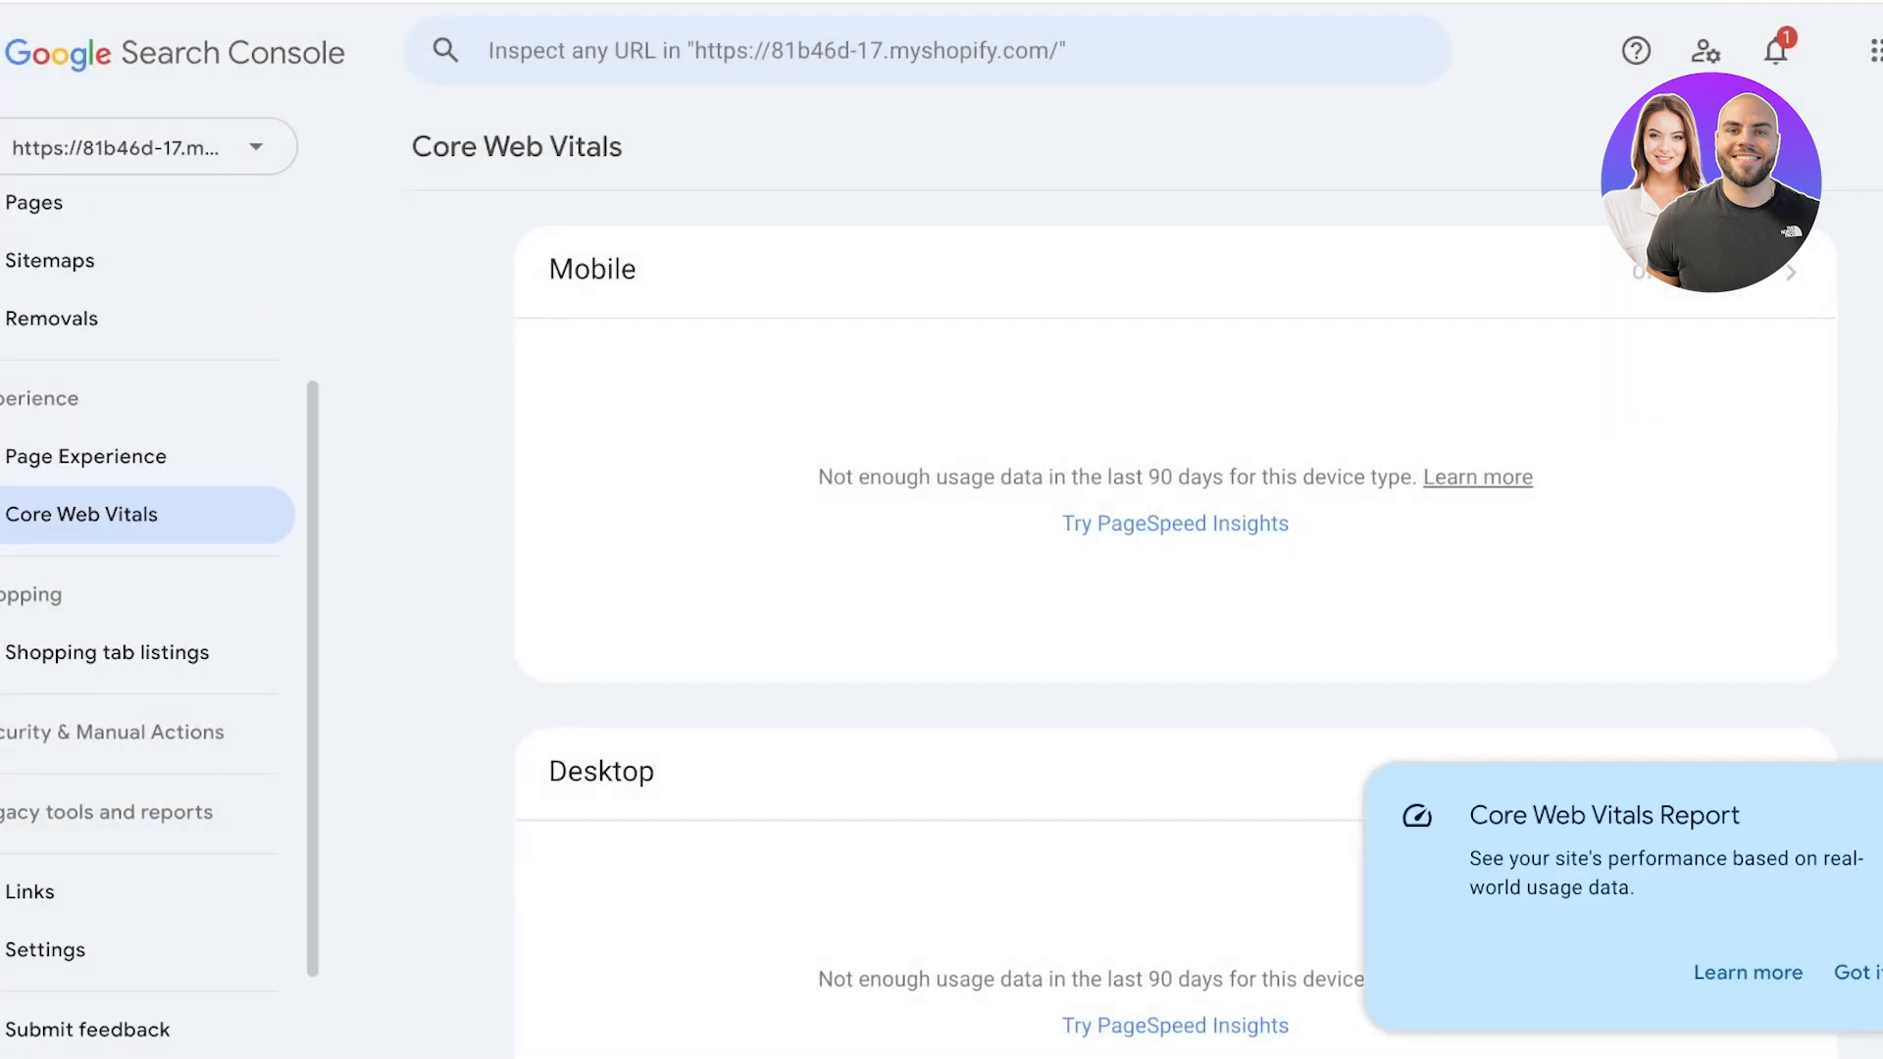
click(1856, 973)
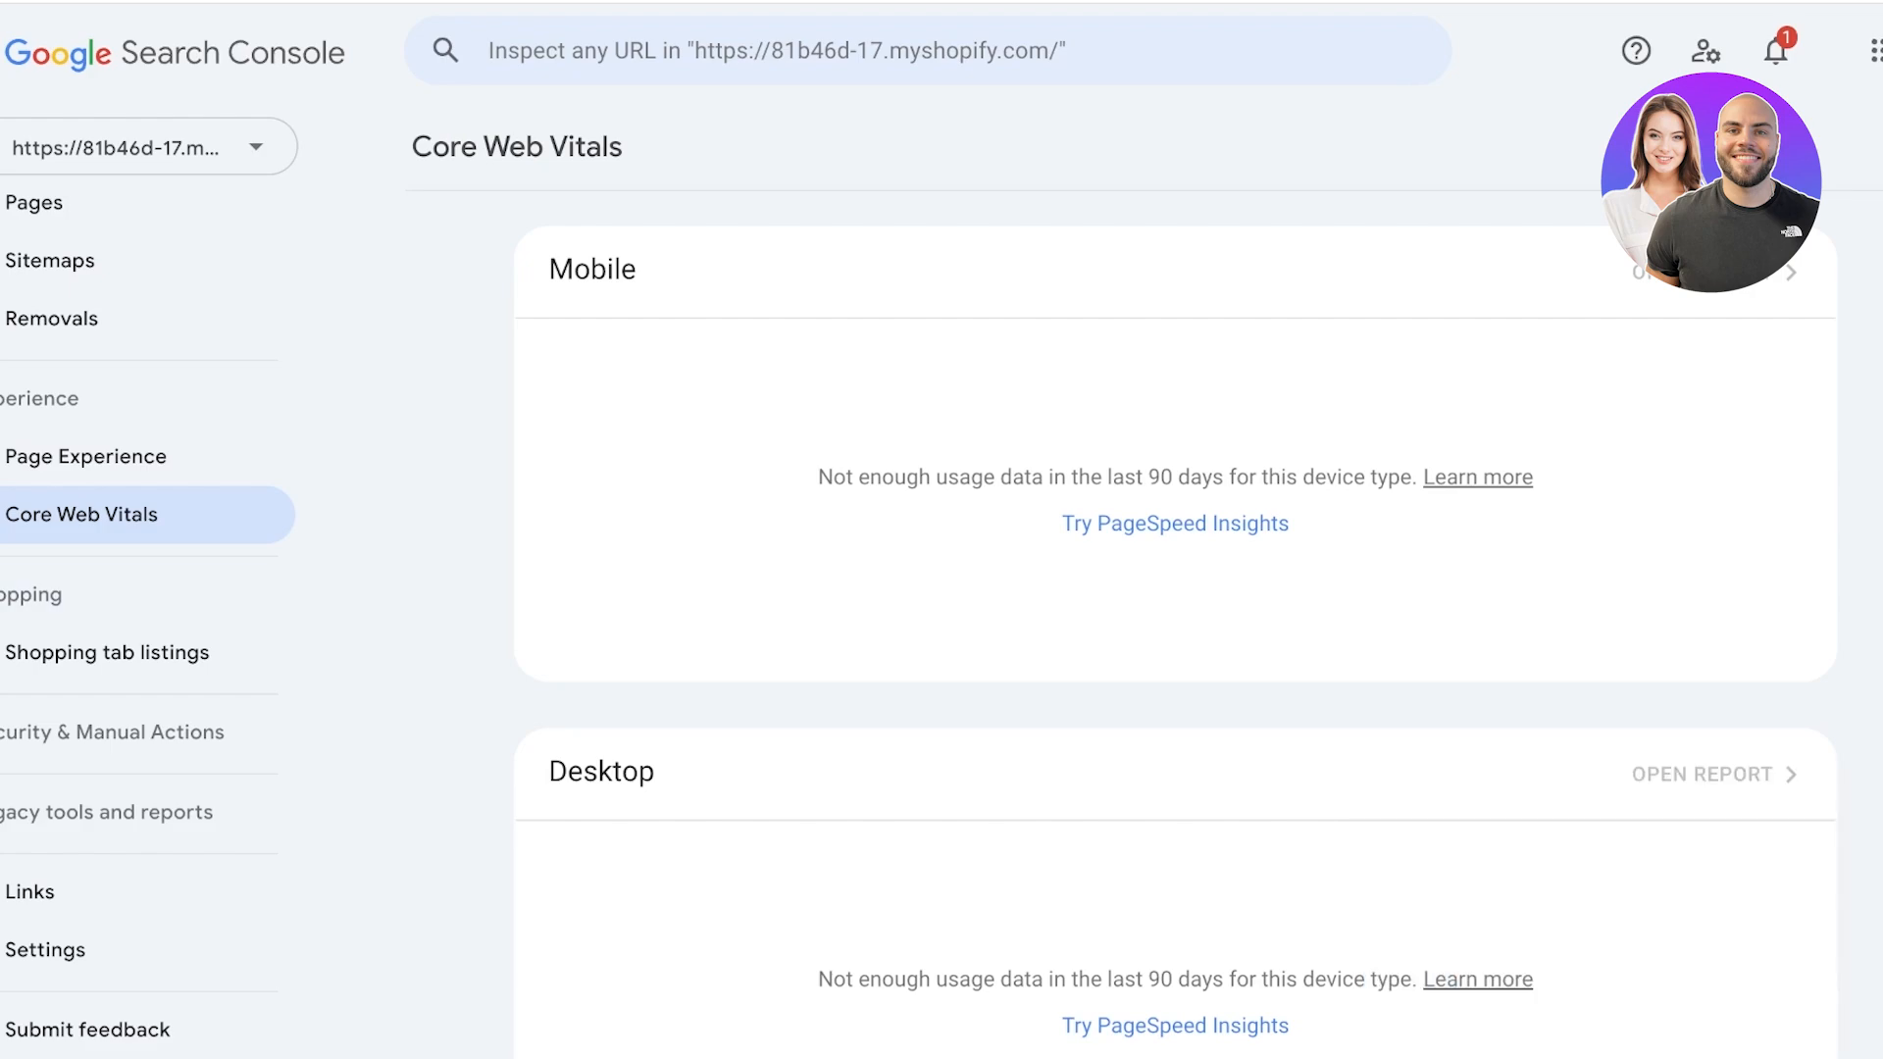
scroll(1175, 627, down, 1)
scroll(1175, 627, up, 1)
scroll(1174, 627, down, 2)
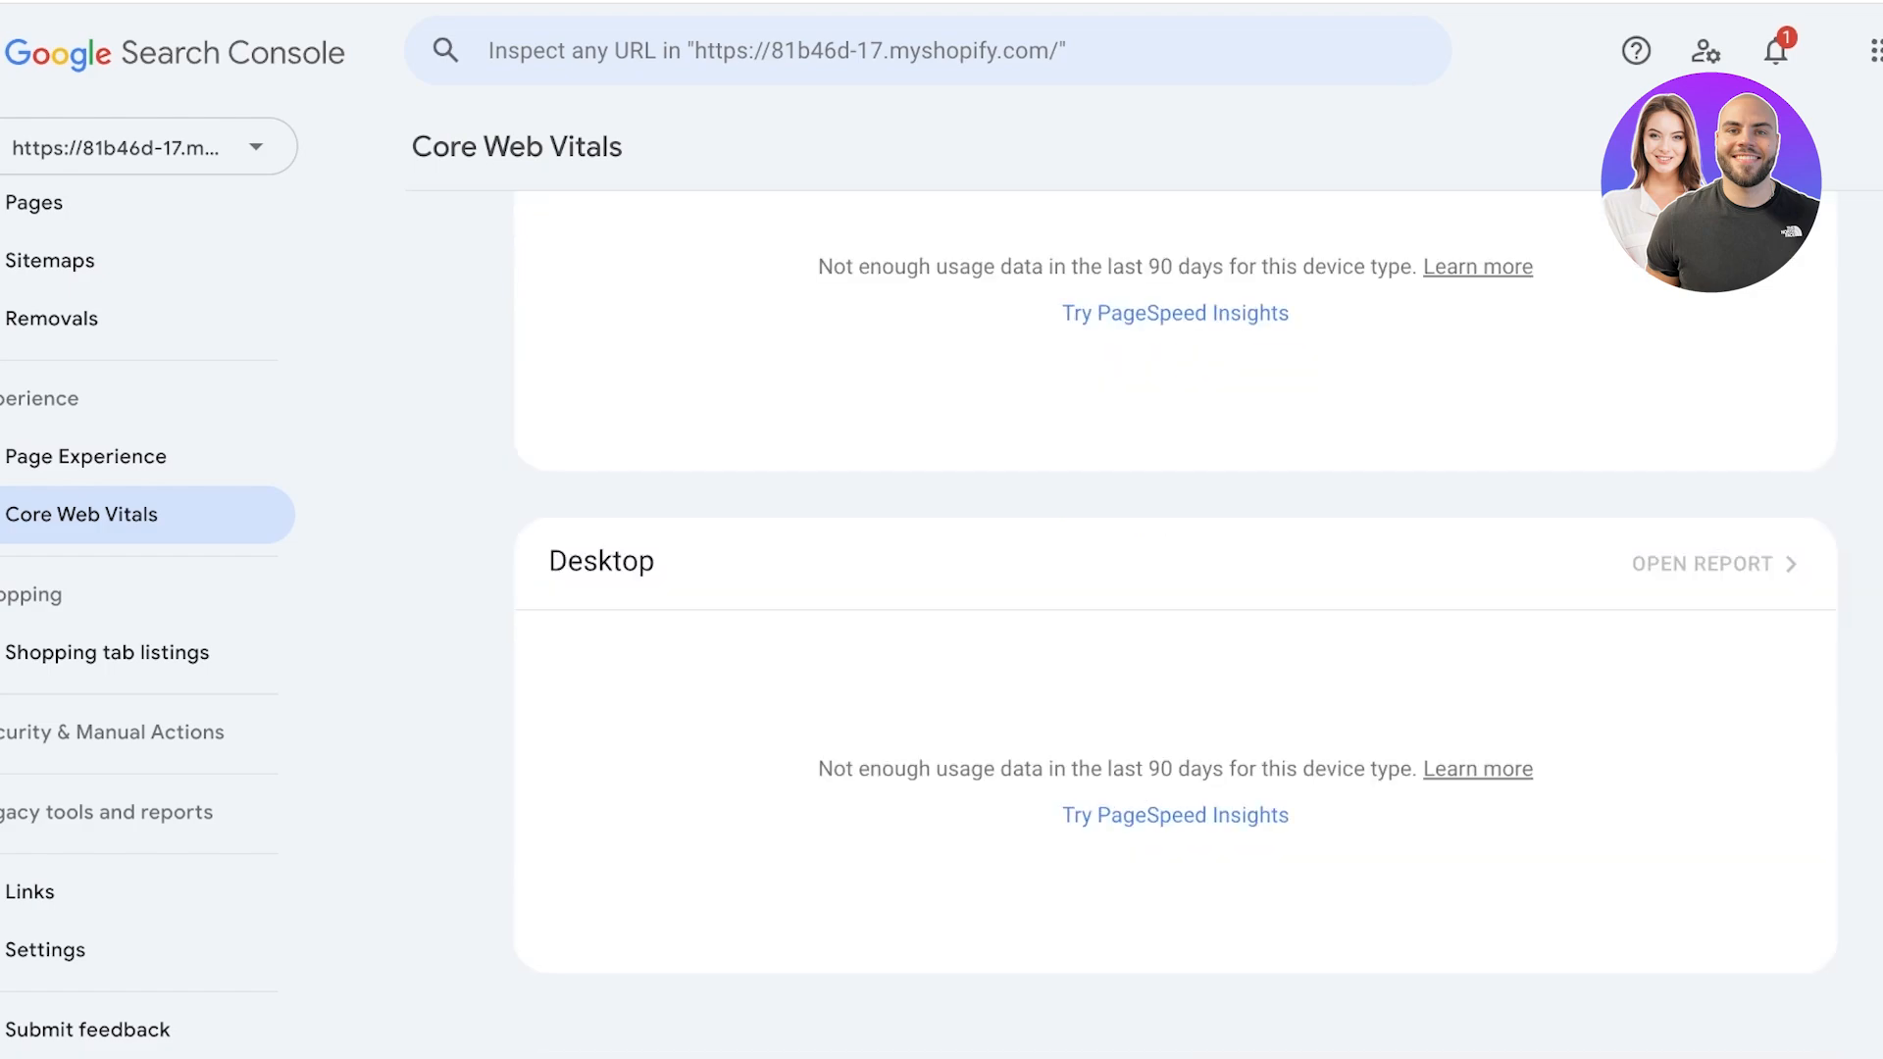
Look over the mobile and desktop sections of Core Web Vitals once more and open the Shopping tab listings report.
scroll(1175, 628, up, 2)
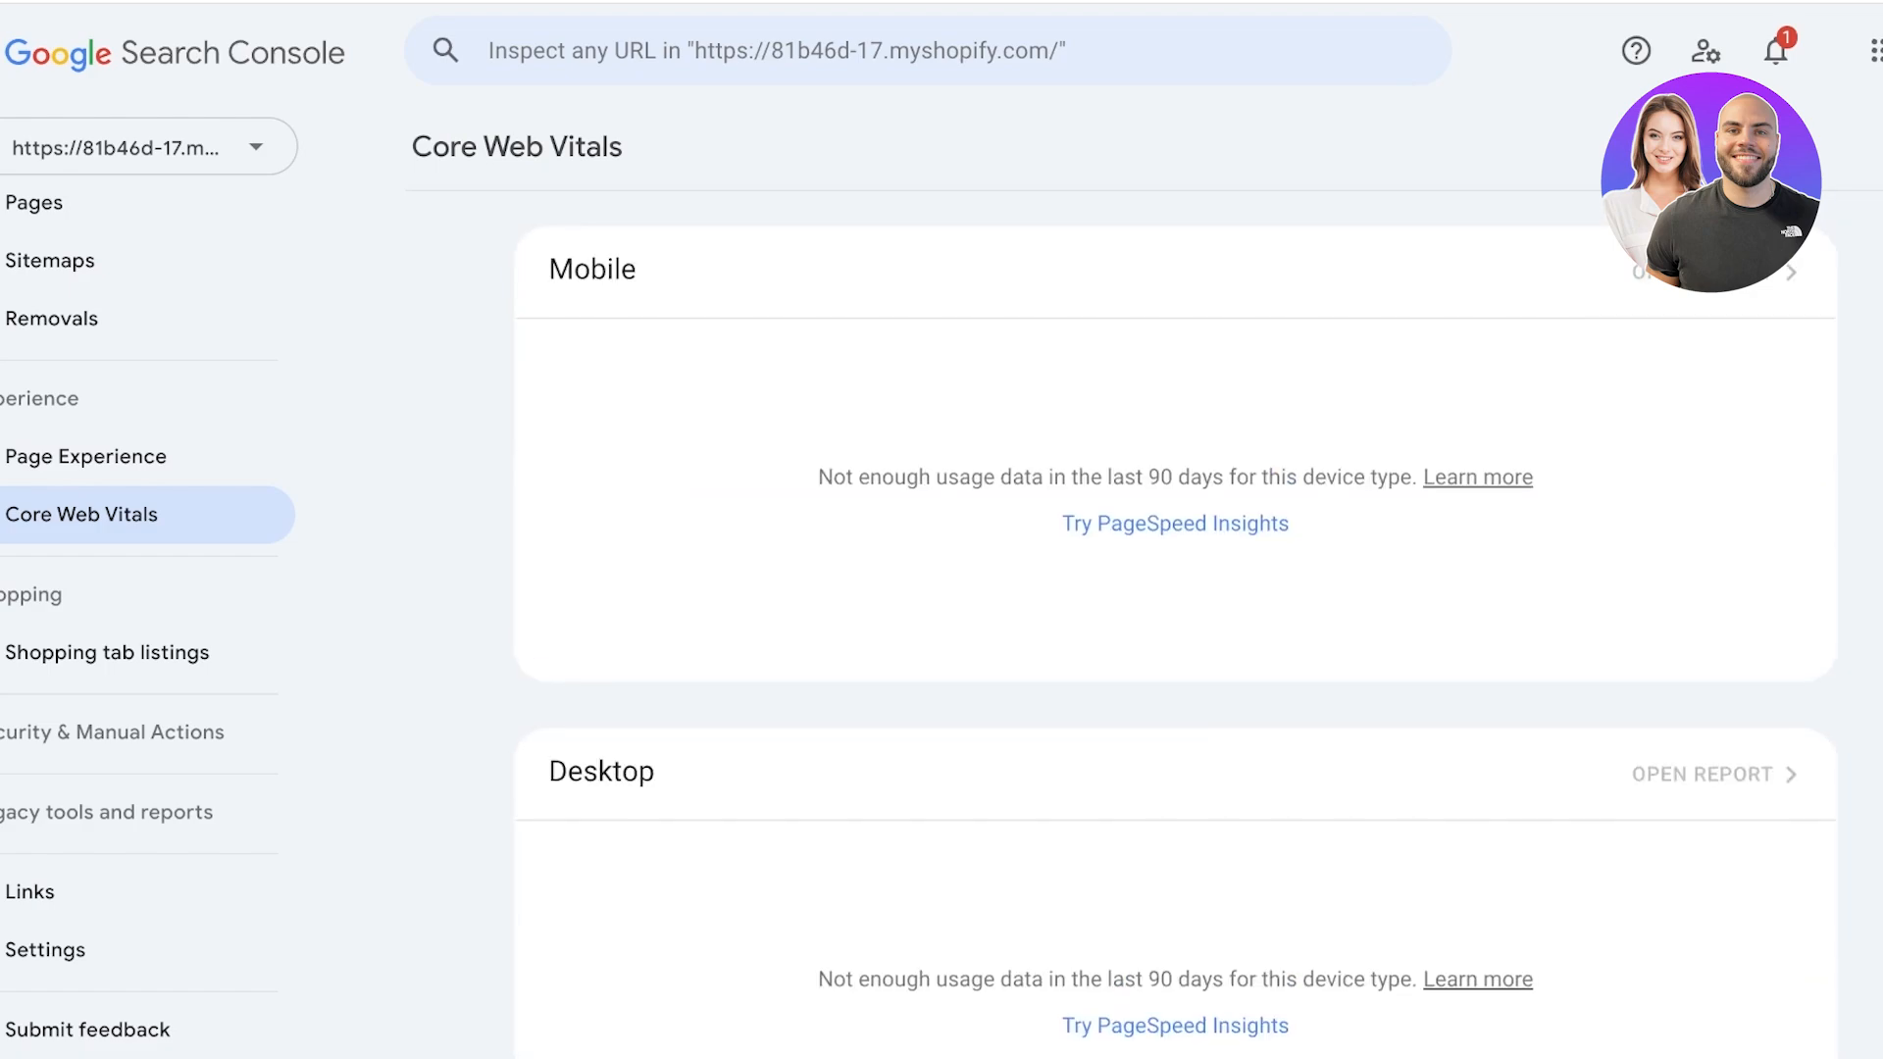
scroll(1175, 627, down, 1)
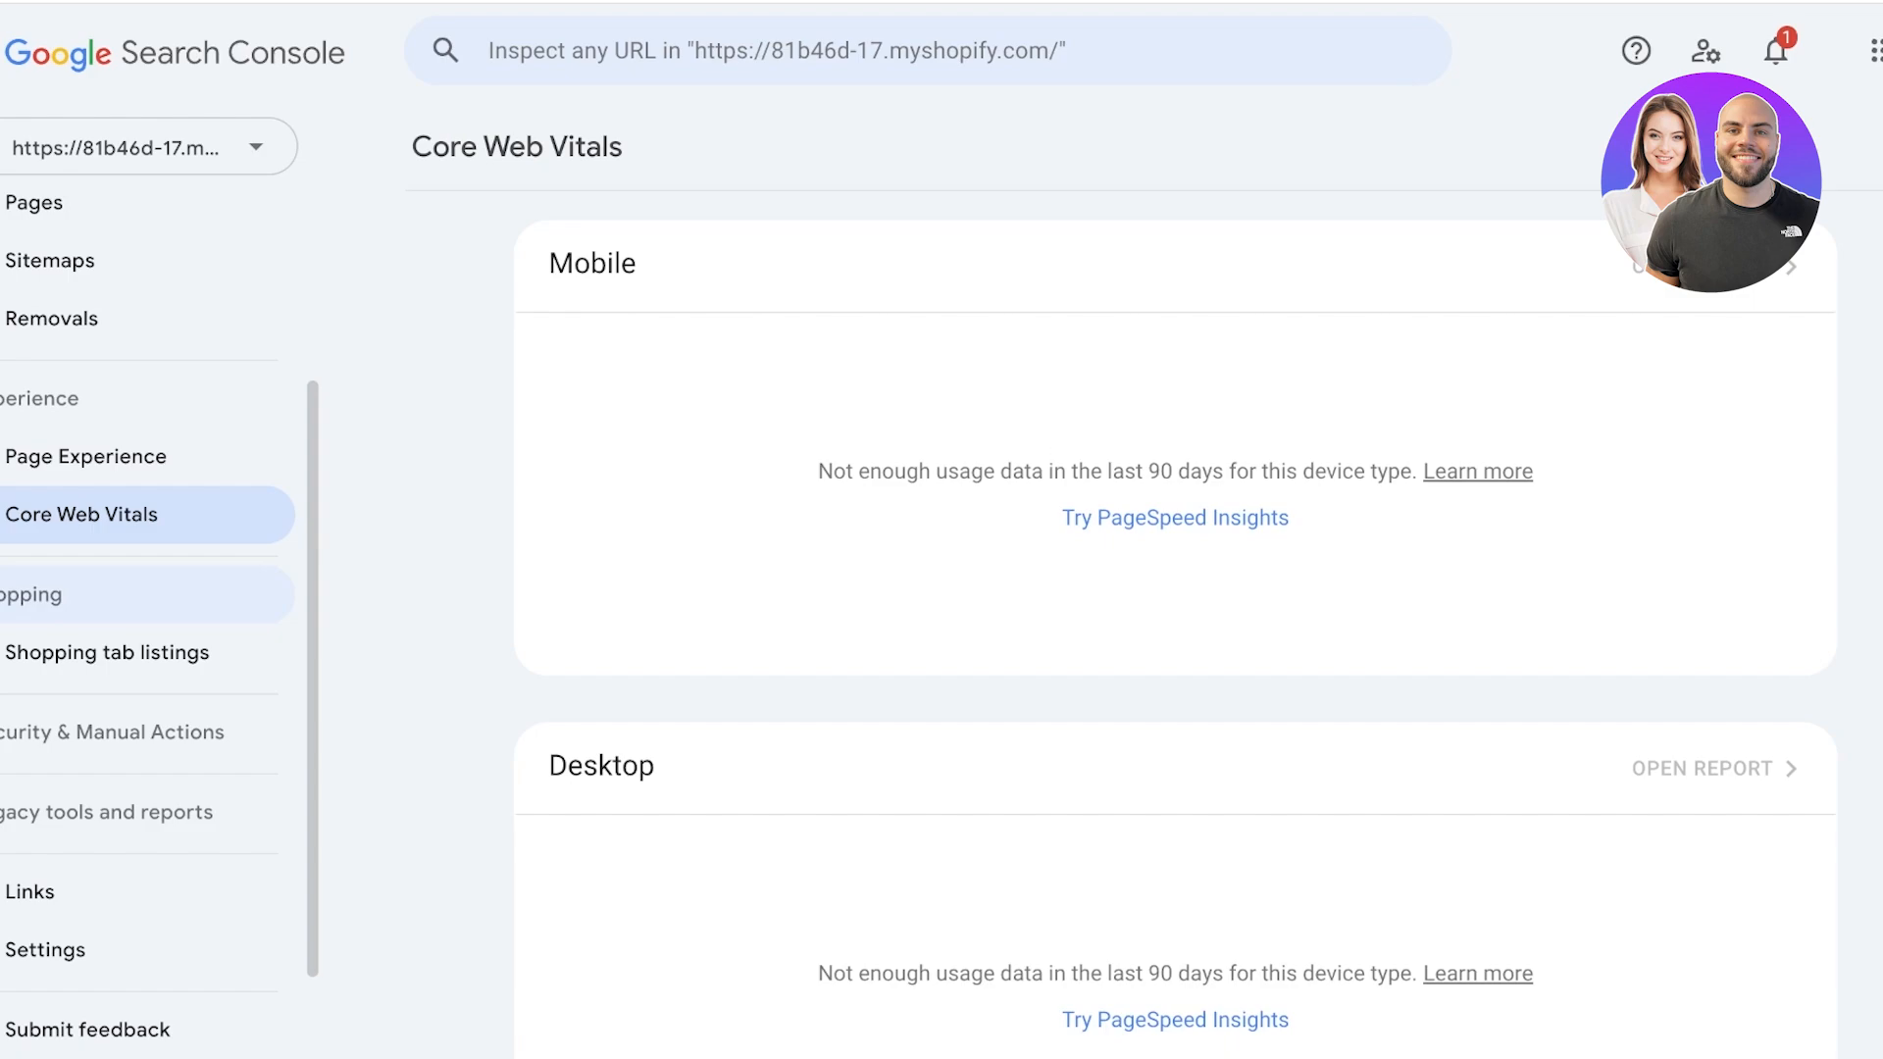
scroll(147, 725, down, 2)
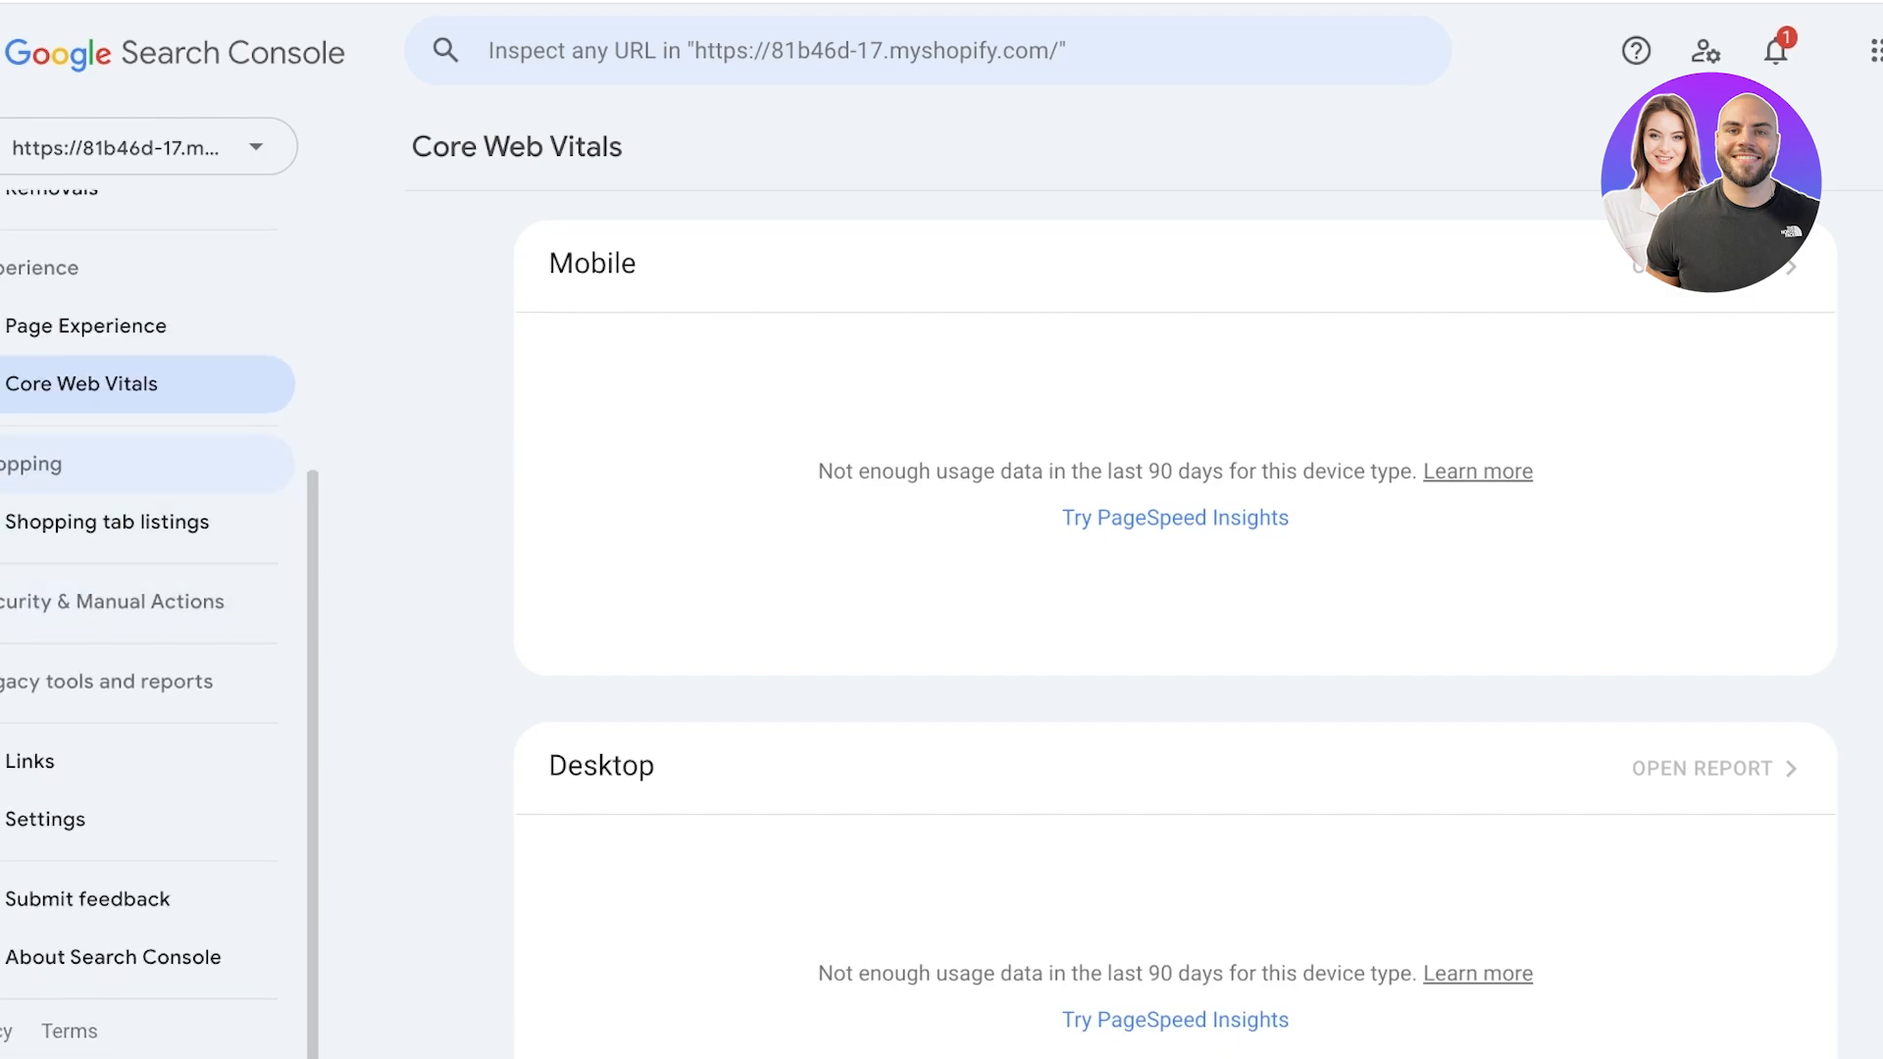
click(107, 521)
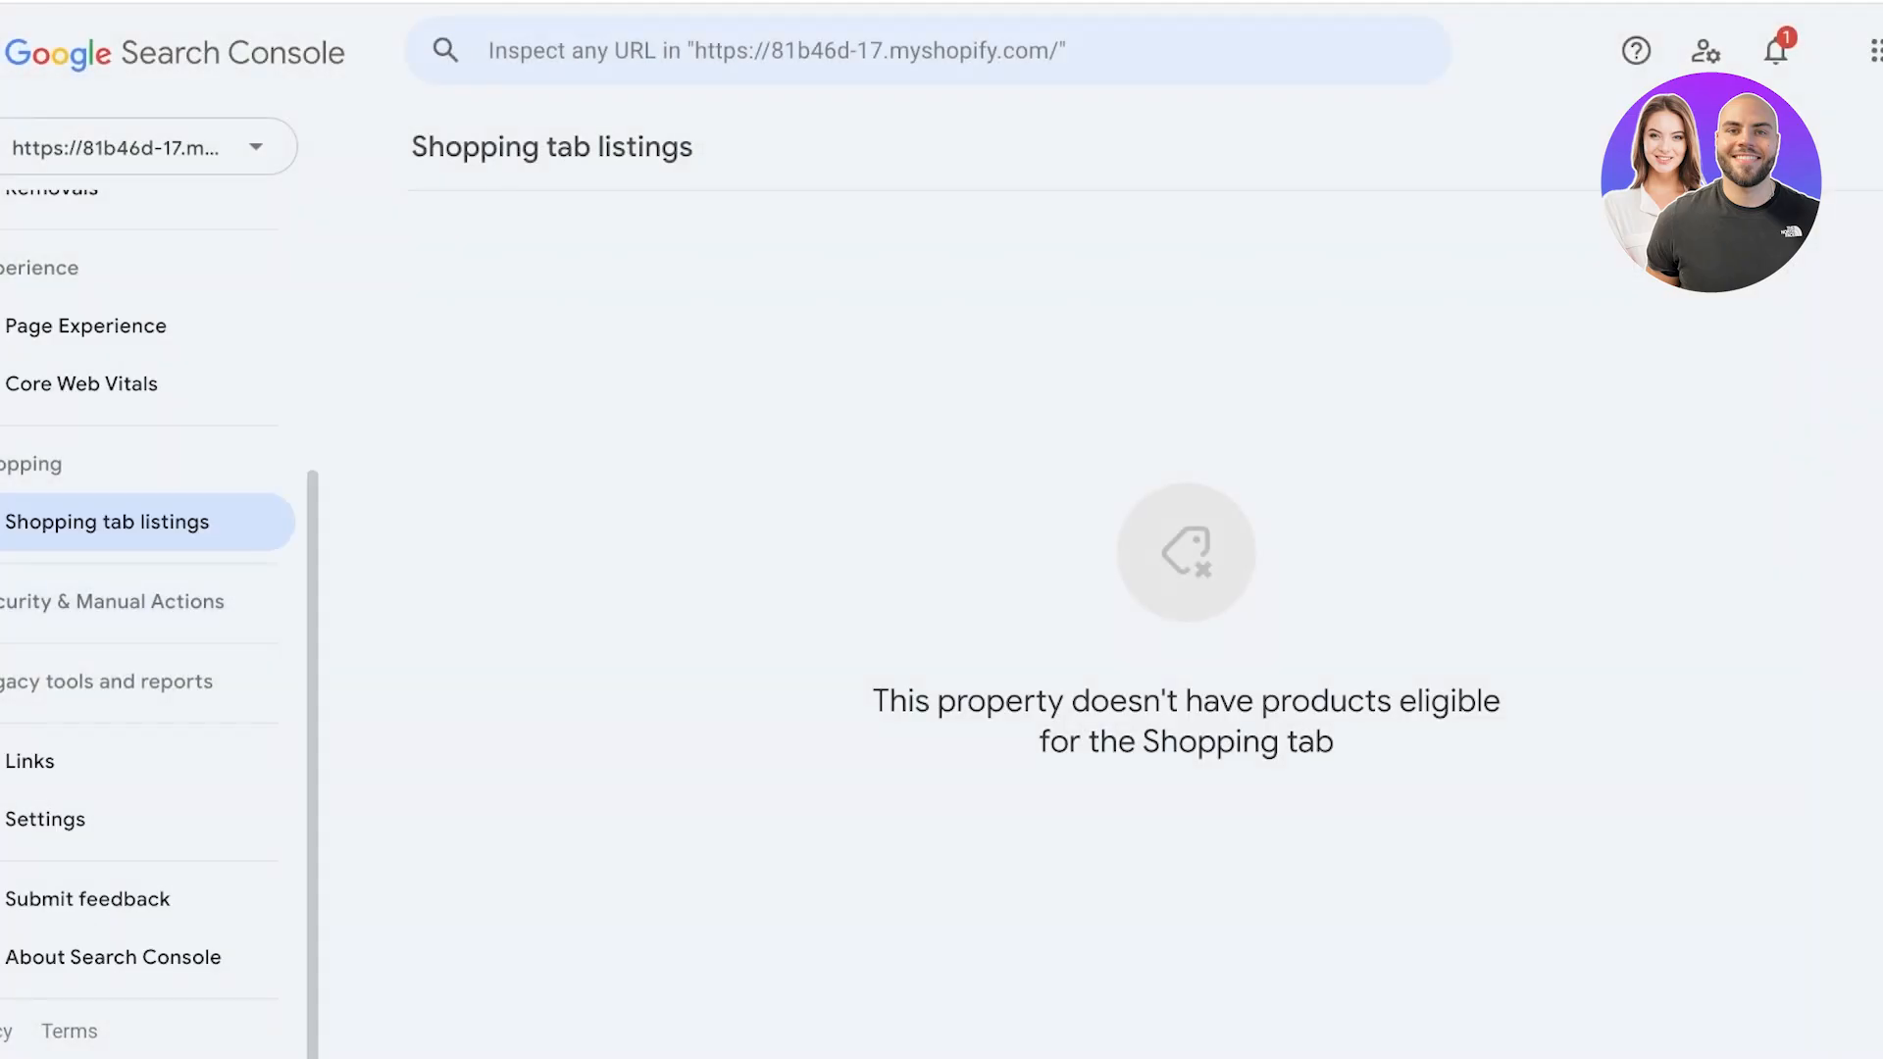
Expand the Security & Manual Actions and Legacy tools and reports groups to view the entries they contain.
click(113, 601)
click(108, 797)
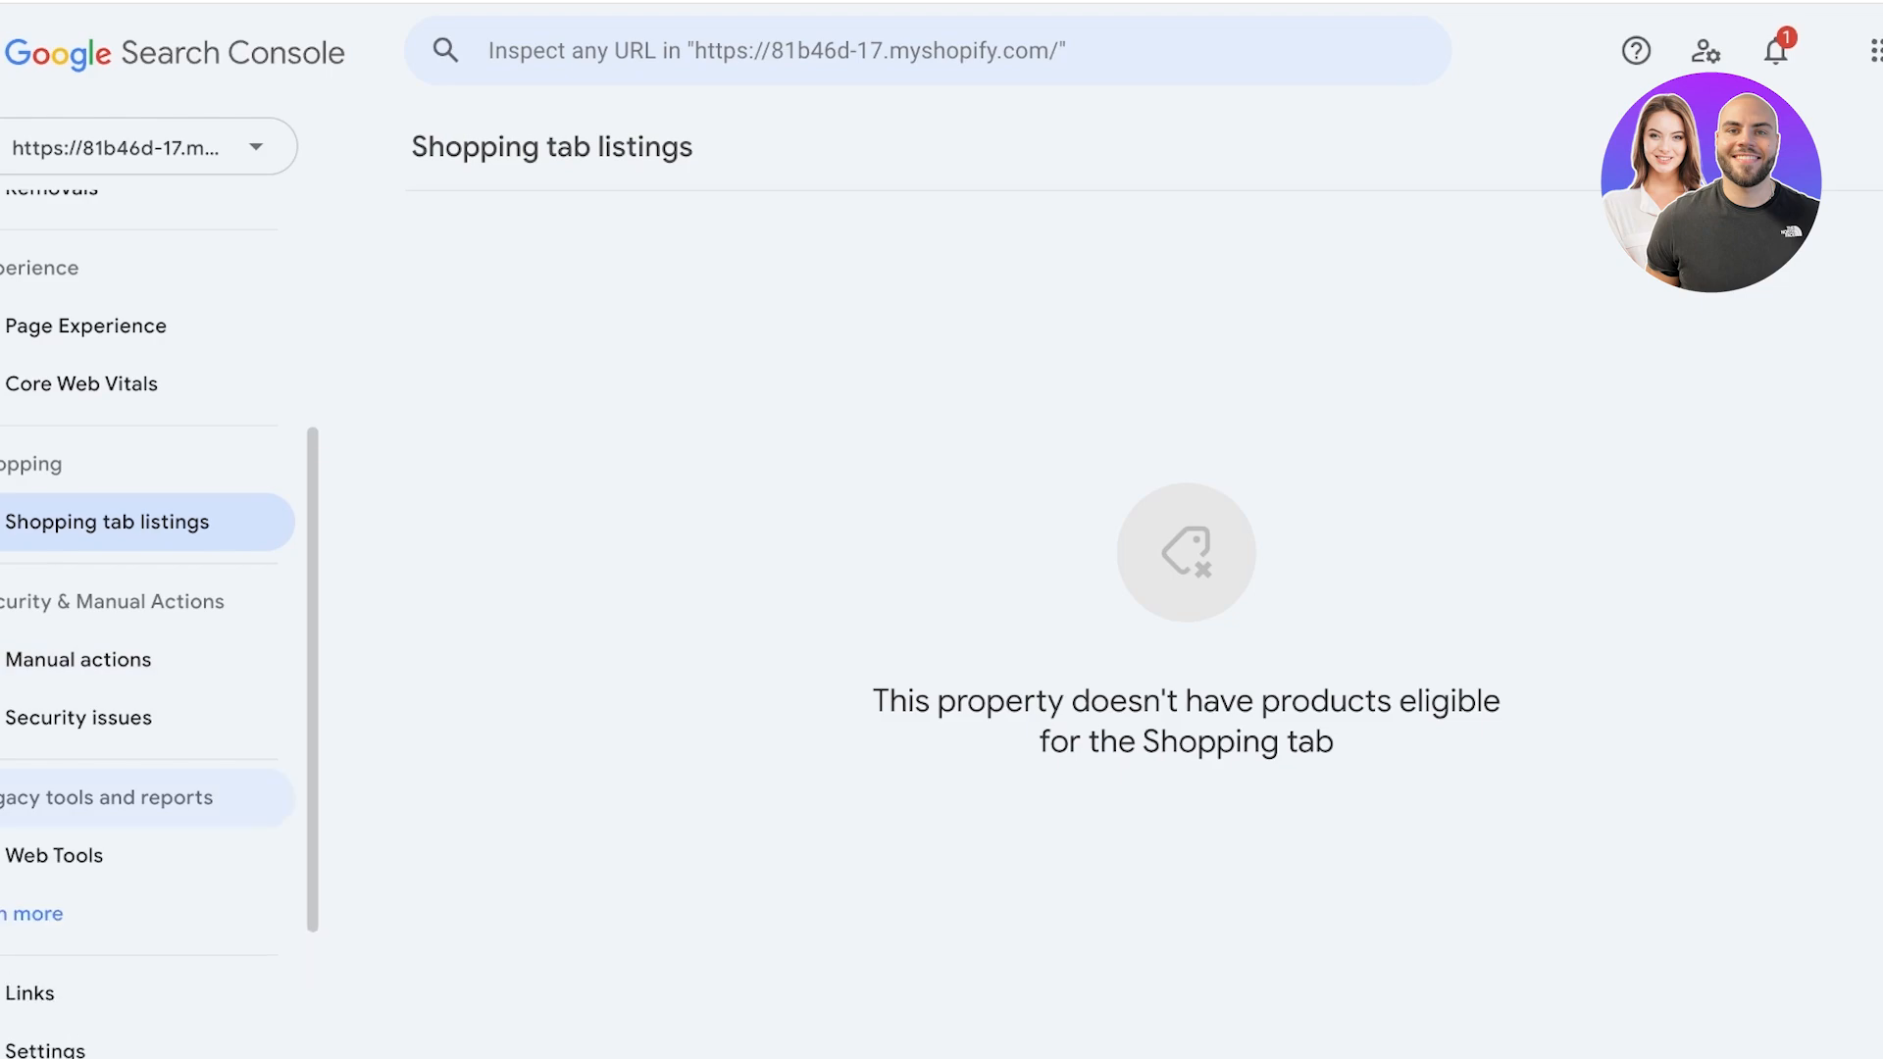
scroll(108, 633, down, 3)
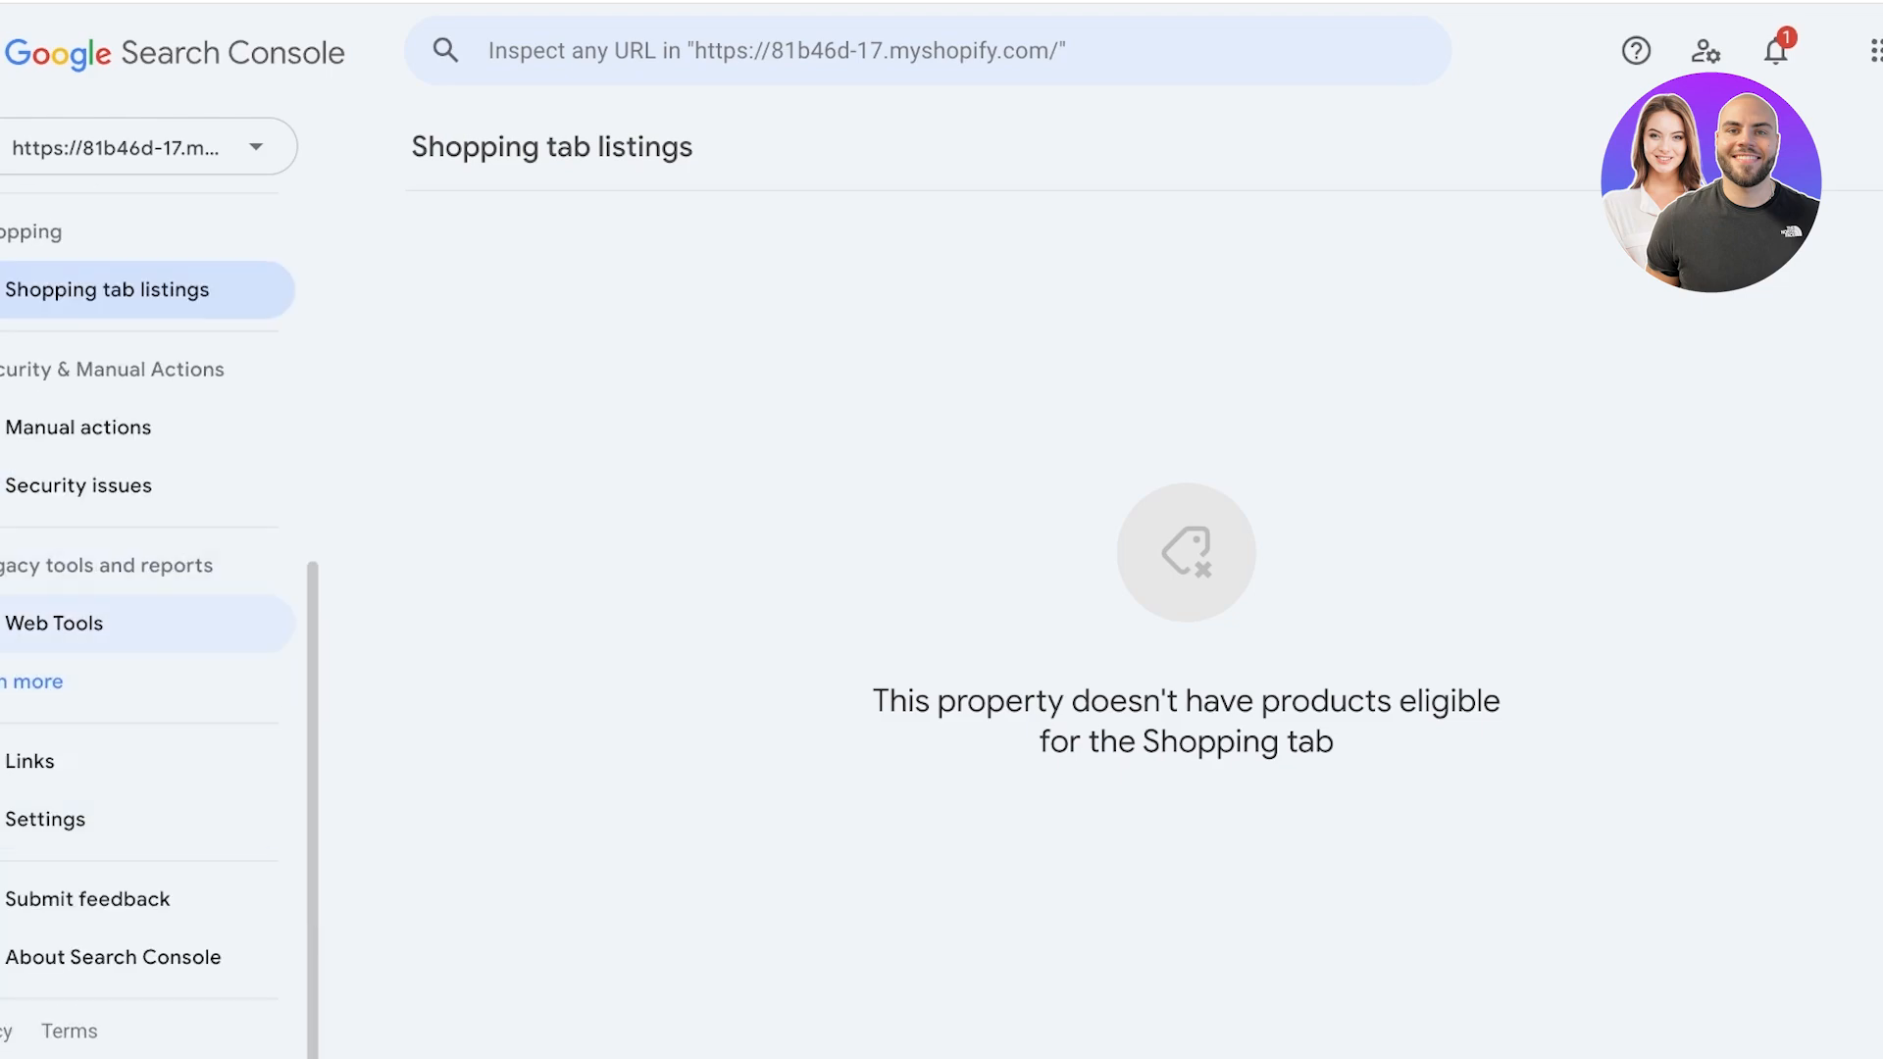
Check the Links report and the property's Settings page, and return to the Overview.
click(68, 762)
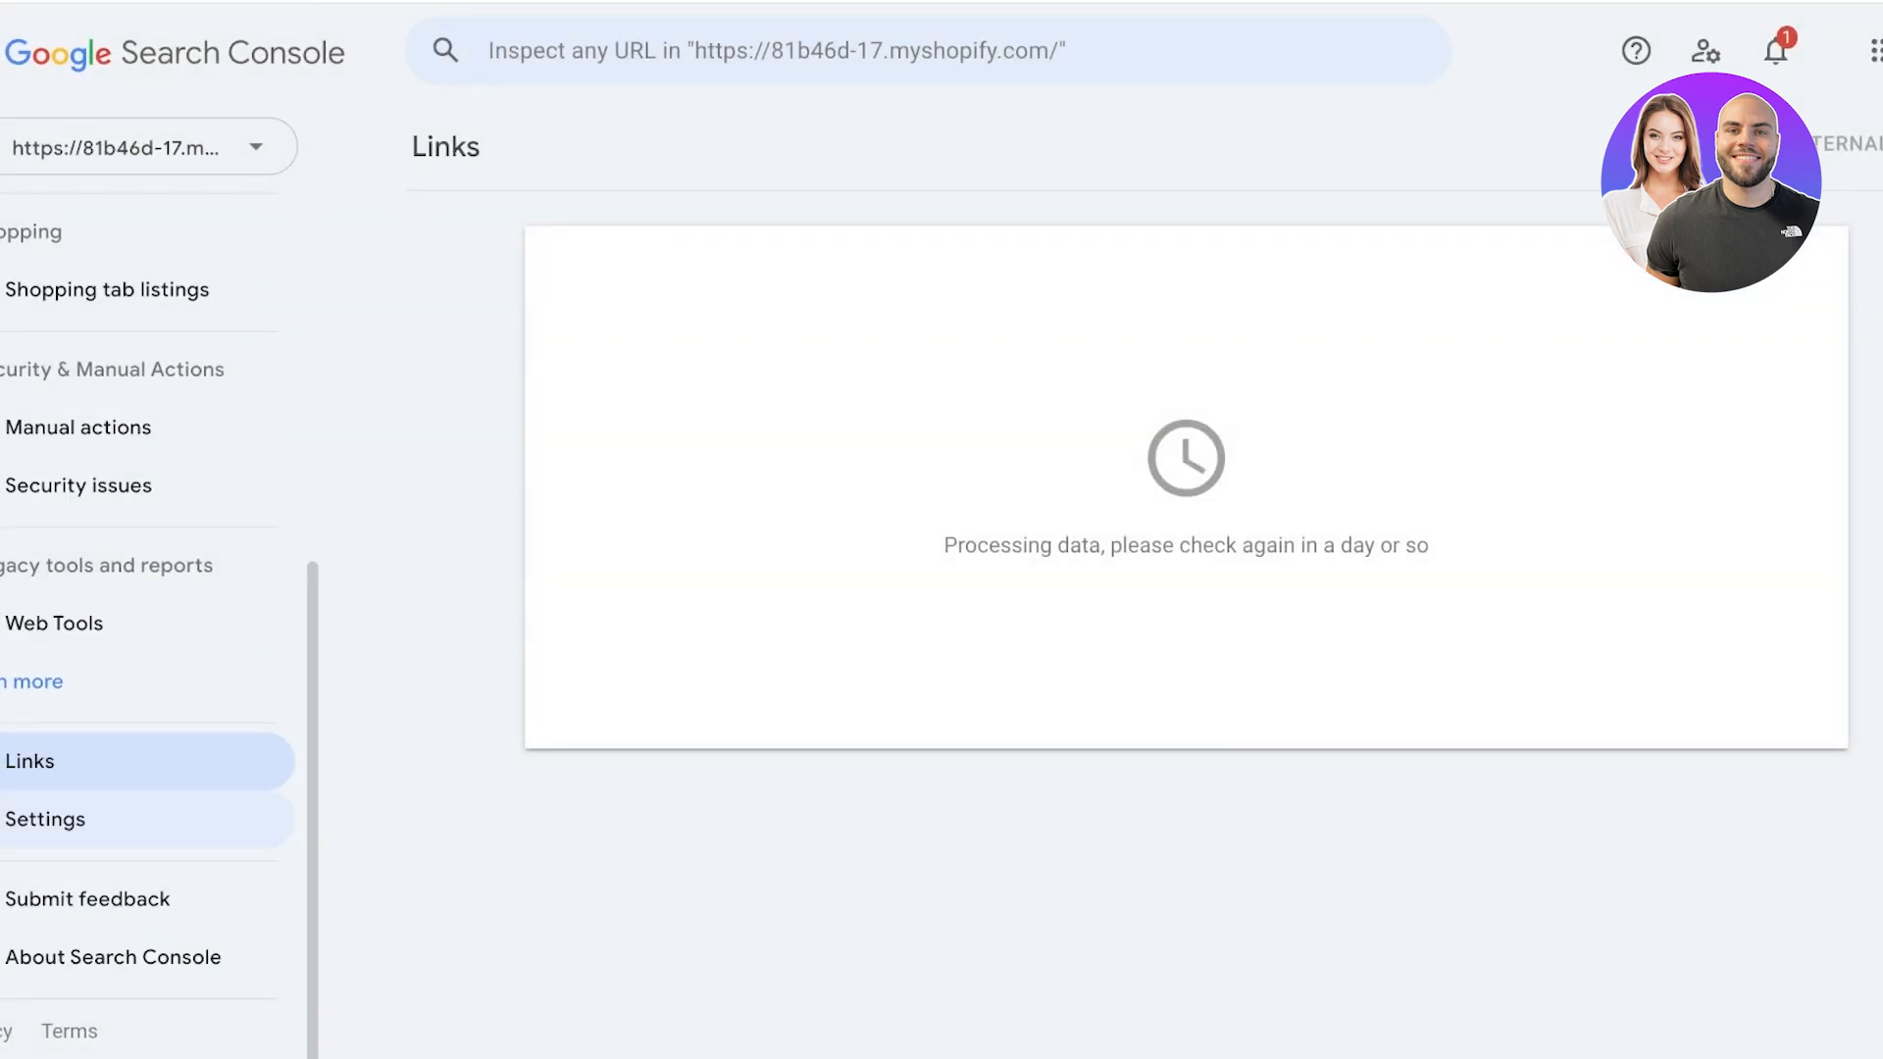
click(45, 818)
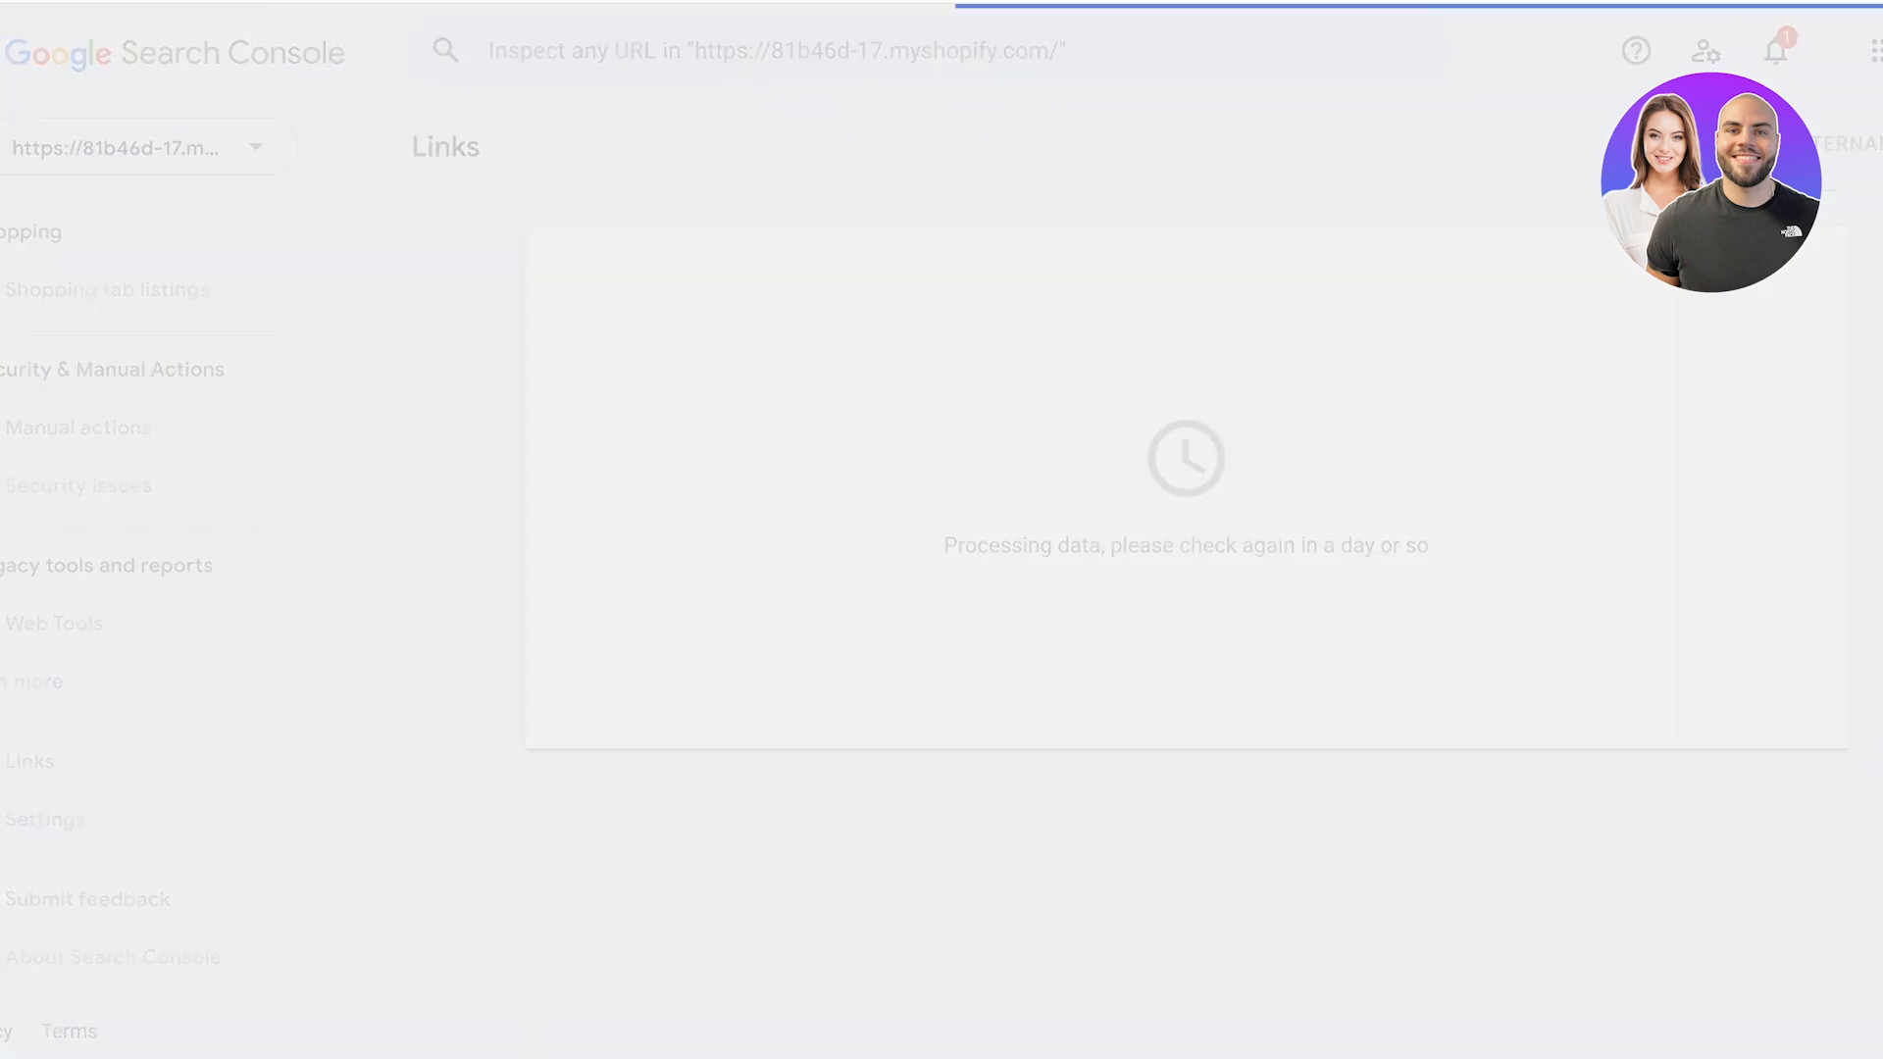
scroll(78, 485, up, 6)
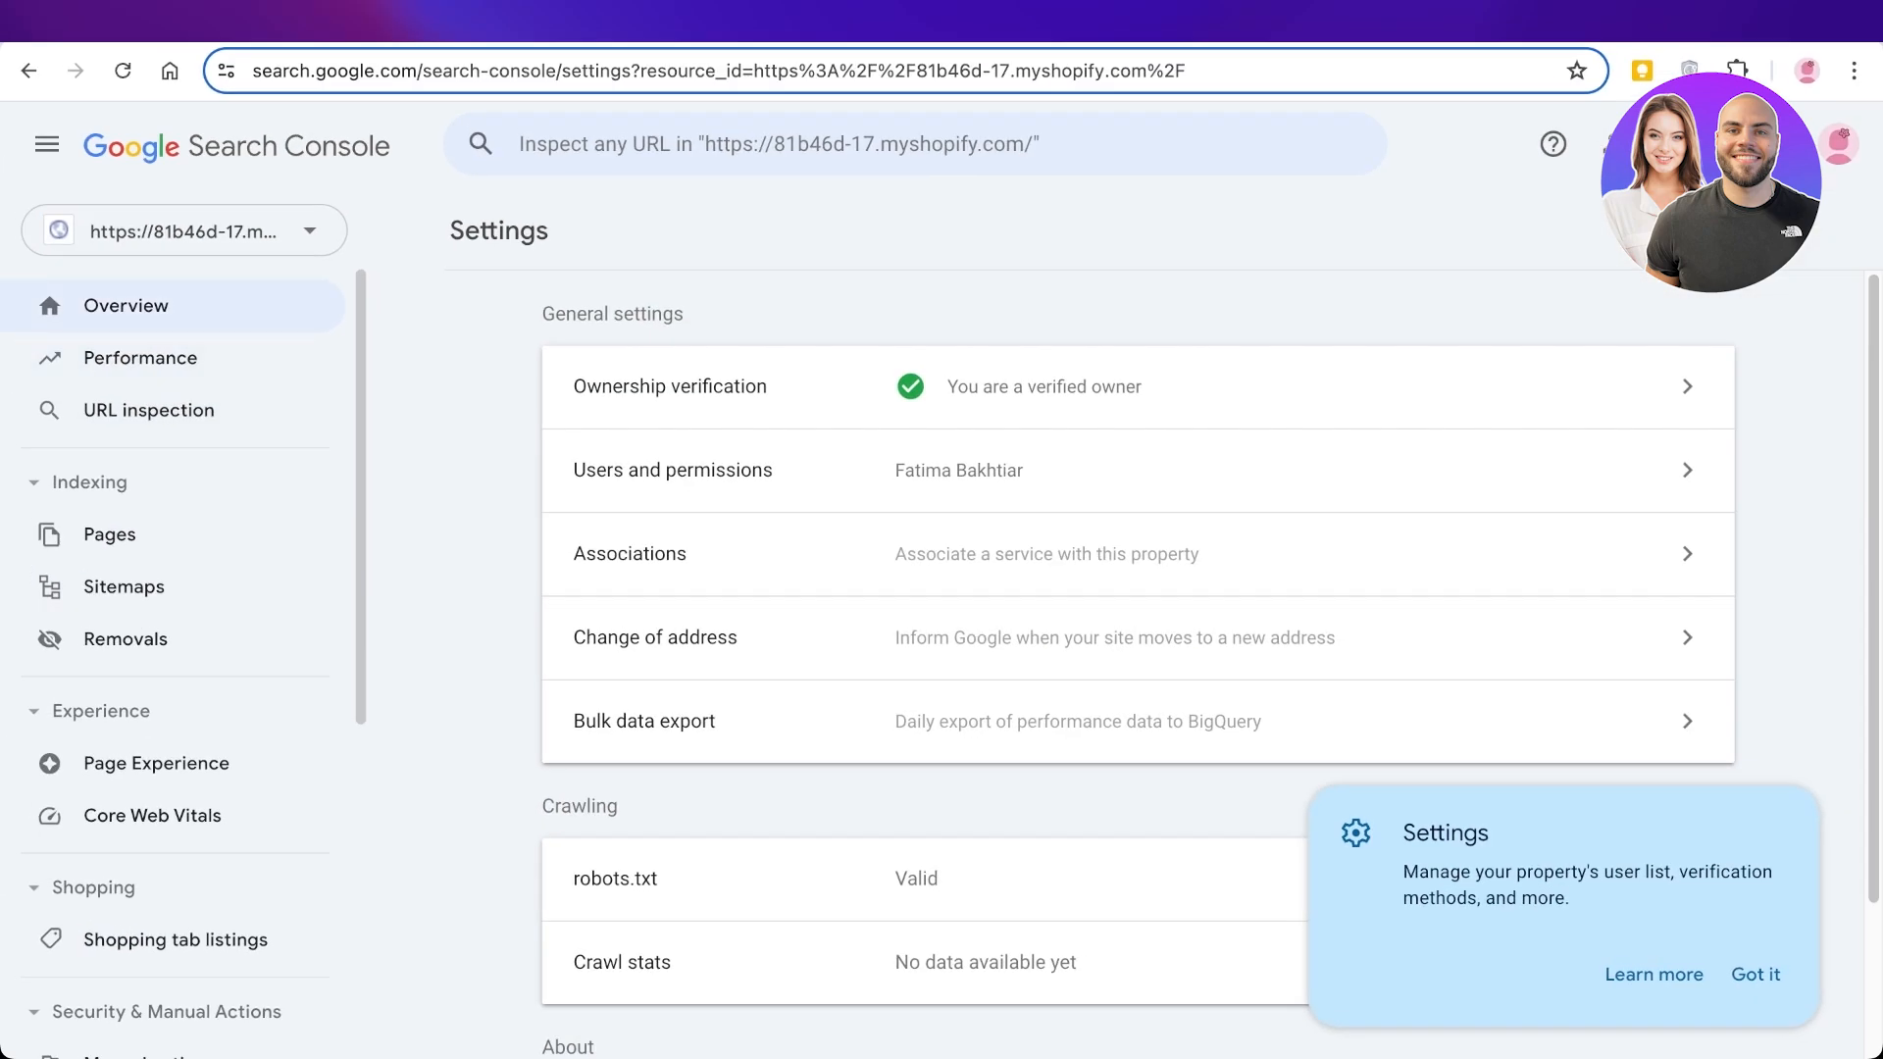
click(52, 229)
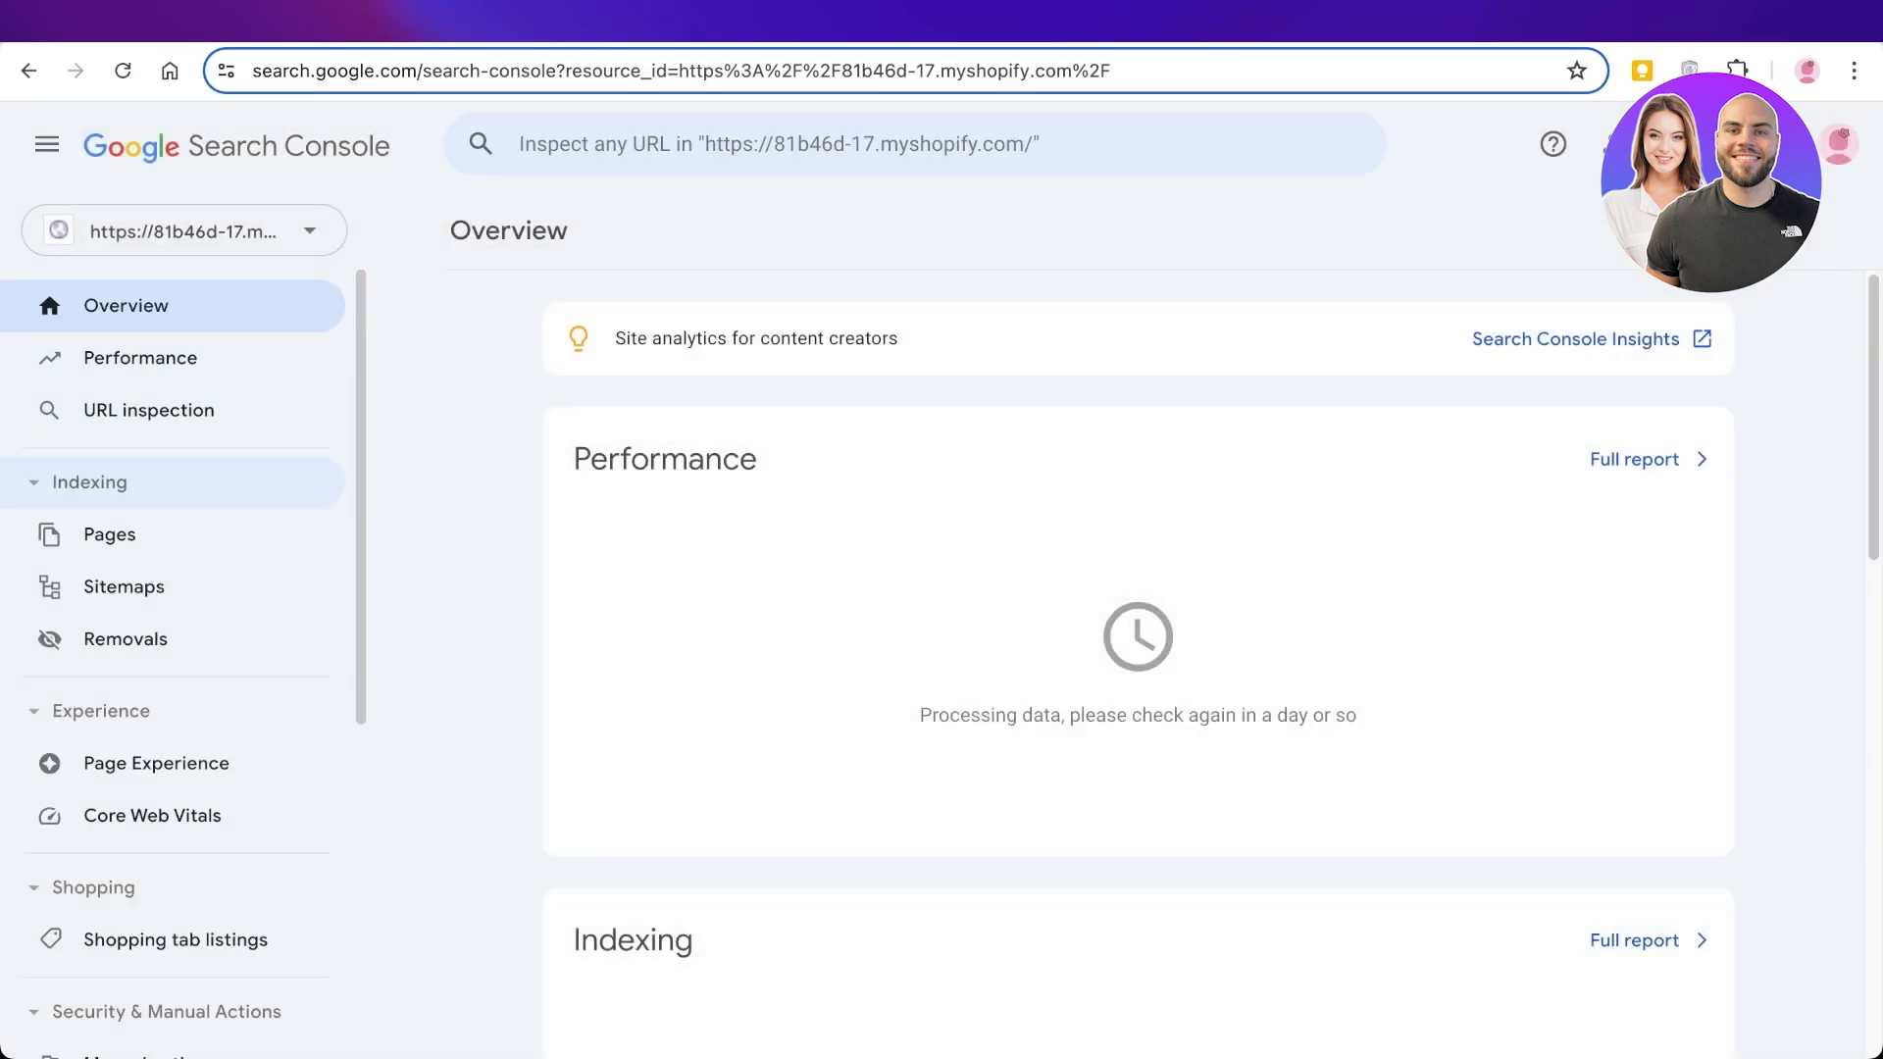